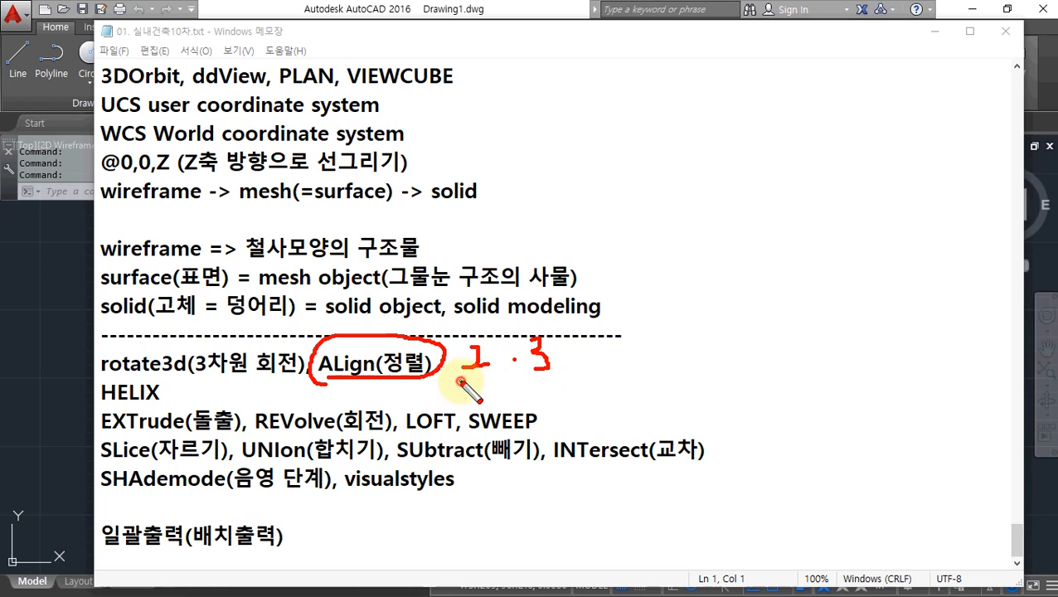
pyautogui.moveTo(463, 375); pyautogui.dragTo(504, 380)
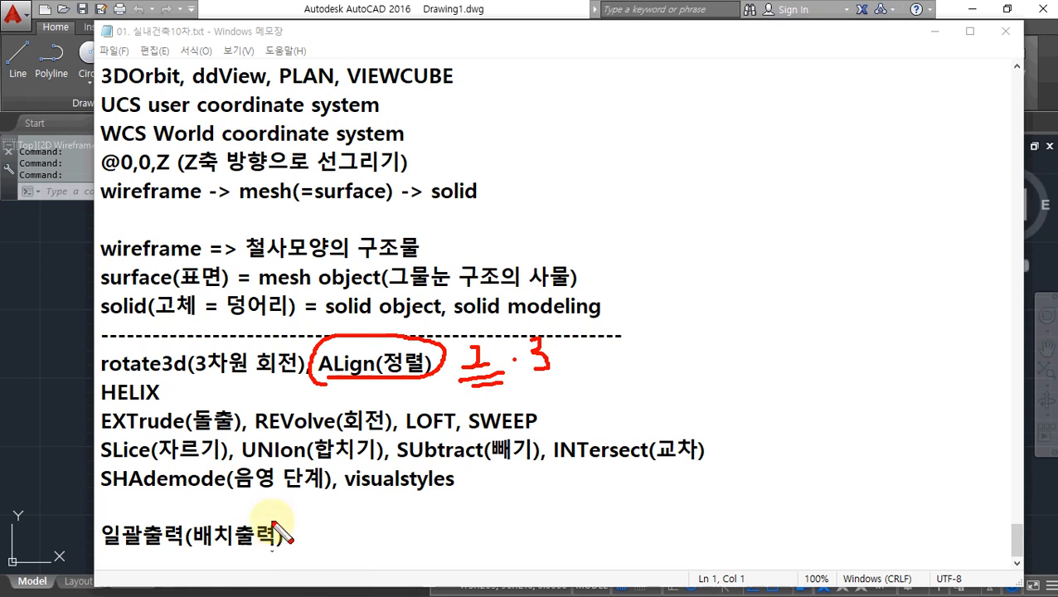
pyautogui.press('Escape')
# - Switch to AutoCAD and draw a tall vertical rectangle and a separate smaller horizontal rectangle to its right
pyautogui.moveTo(461, 31)
pyautogui.mouseDown()
pyautogui.moveTo(391, 70)
pyautogui.moveTo(289, 93)
pyautogui.mouseUp()
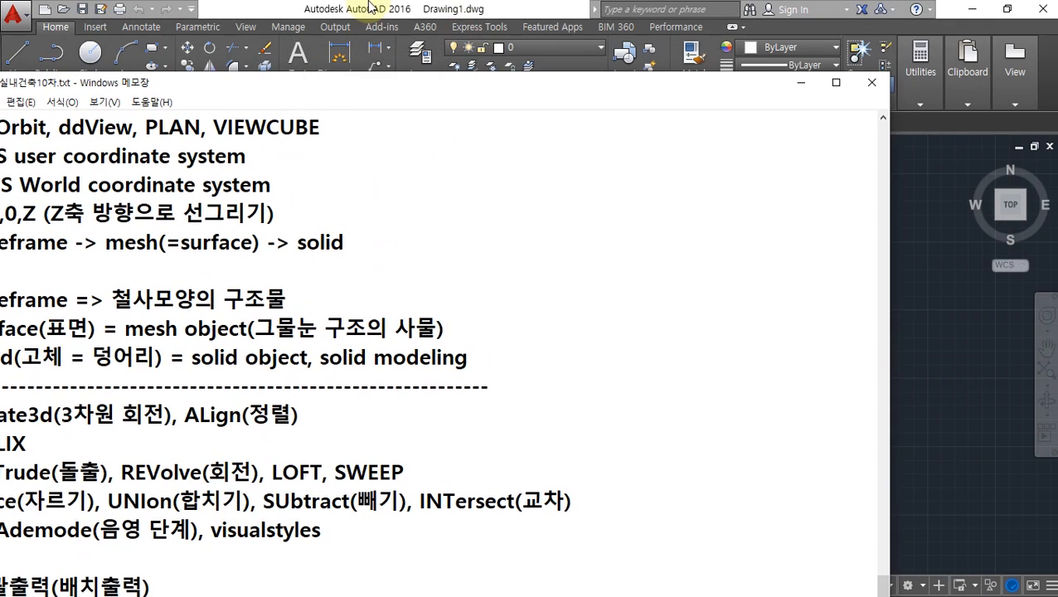
pyautogui.hotkey('alt', 'Tab')
pyautogui.write('rec')
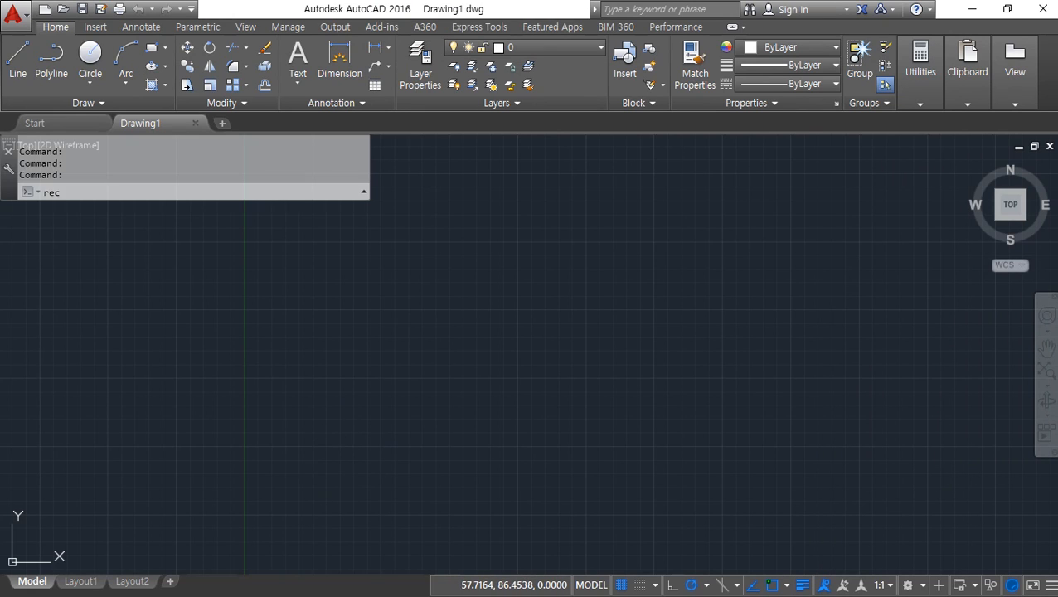
pyautogui.press('Return')
pyautogui.click(322, 461)
pyautogui.click(374, 259)
pyautogui.press('Return')
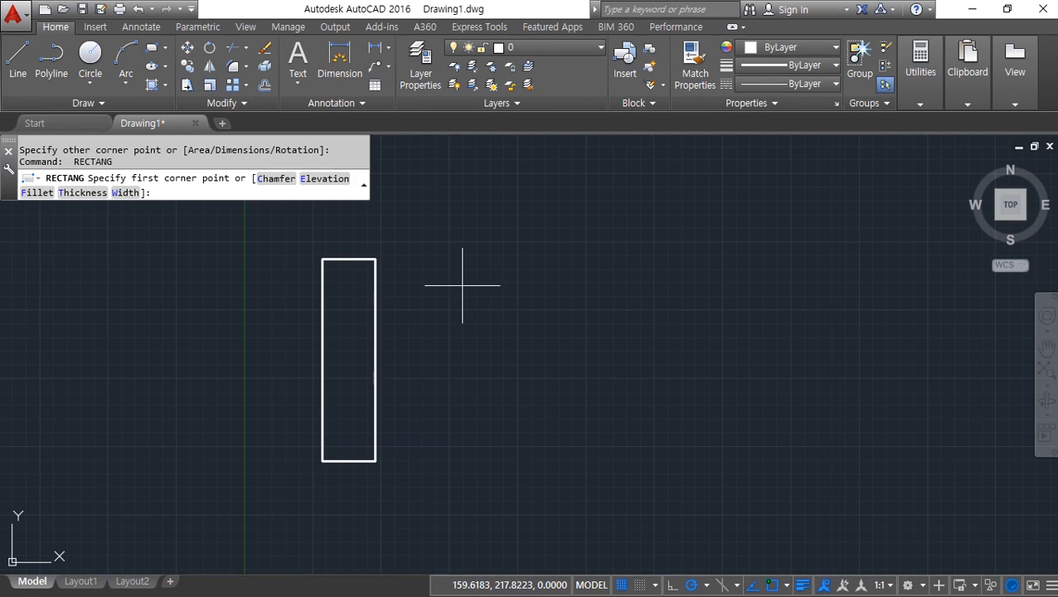
pyautogui.click(470, 261)
pyautogui.click(596, 306)
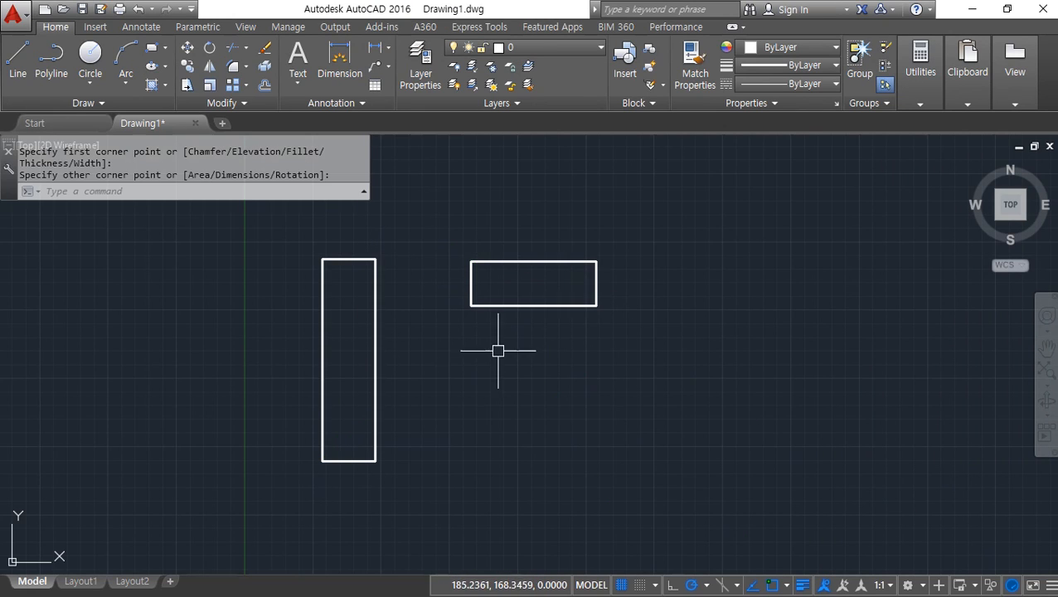
pyautogui.hotkey('ctrl', 'alt', 'd')
pyautogui.moveTo(488, 317)
pyautogui.mouseDown()
pyautogui.moveTo(465, 294)
pyautogui.moveTo(491, 300)
pyautogui.moveTo(479, 303)
pyautogui.mouseUp()
pyautogui.click(376, 259)
pyautogui.moveTo(378, 260); pyautogui.dragTo(373, 460)
pyautogui.moveTo(475, 300); pyautogui.dragTo(594, 303)
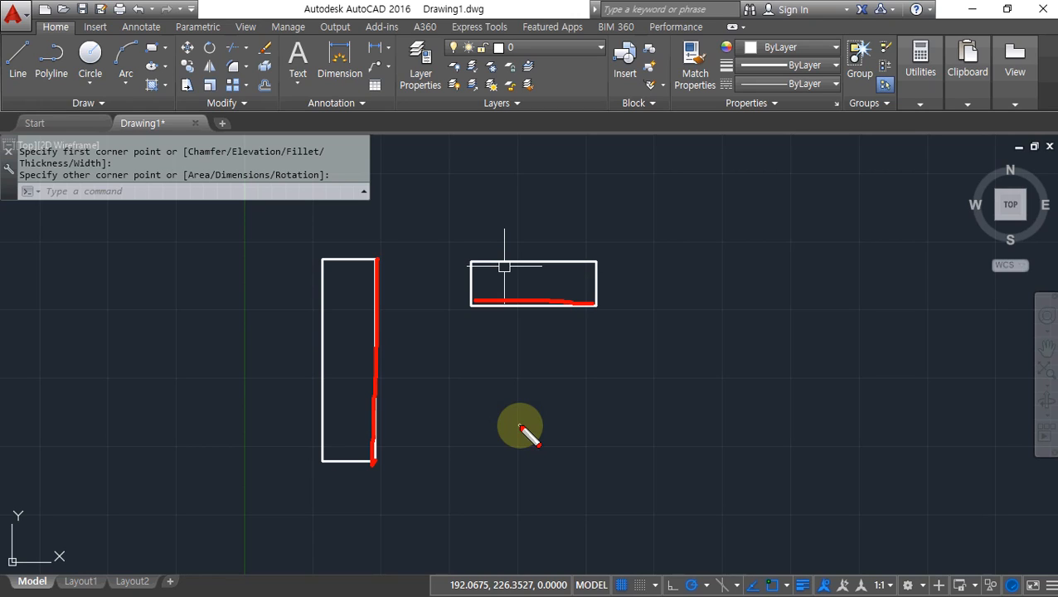
pyautogui.press('e')
pyautogui.moveTo(475, 317)
pyautogui.mouseDown()
pyautogui.moveTo(473, 298)
pyautogui.moveTo(479, 308)
pyautogui.mouseUp()
pyautogui.moveTo(380, 255)
pyautogui.mouseDown()
pyautogui.moveTo(359, 264)
pyautogui.moveTo(386, 267)
pyautogui.mouseUp()
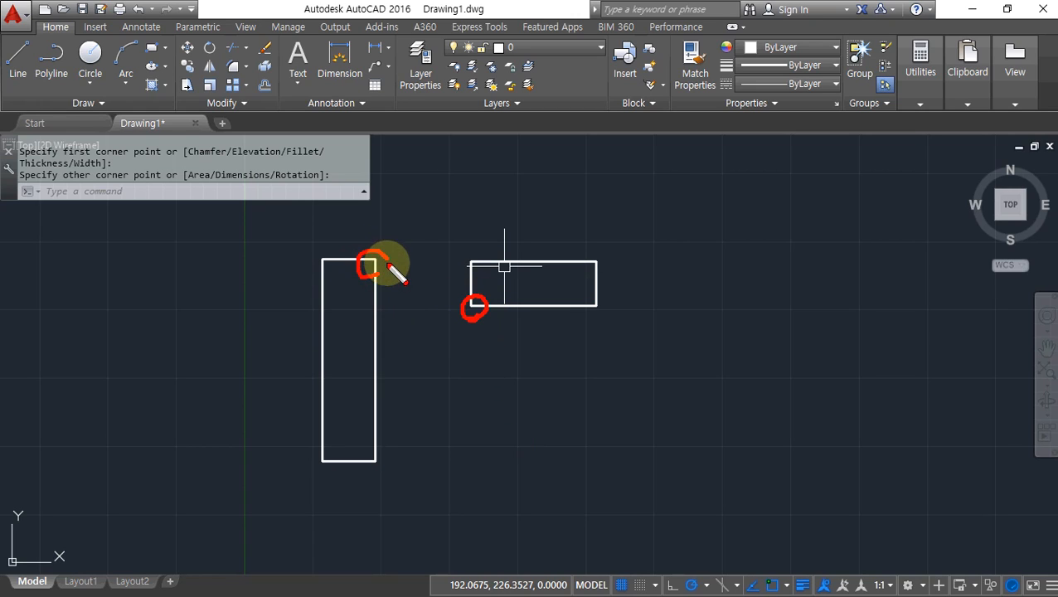
pyautogui.press('e')
pyautogui.moveTo(456, 293)
pyautogui.mouseDown()
pyautogui.moveTo(471, 309)
pyautogui.moveTo(477, 296)
pyautogui.mouseUp()
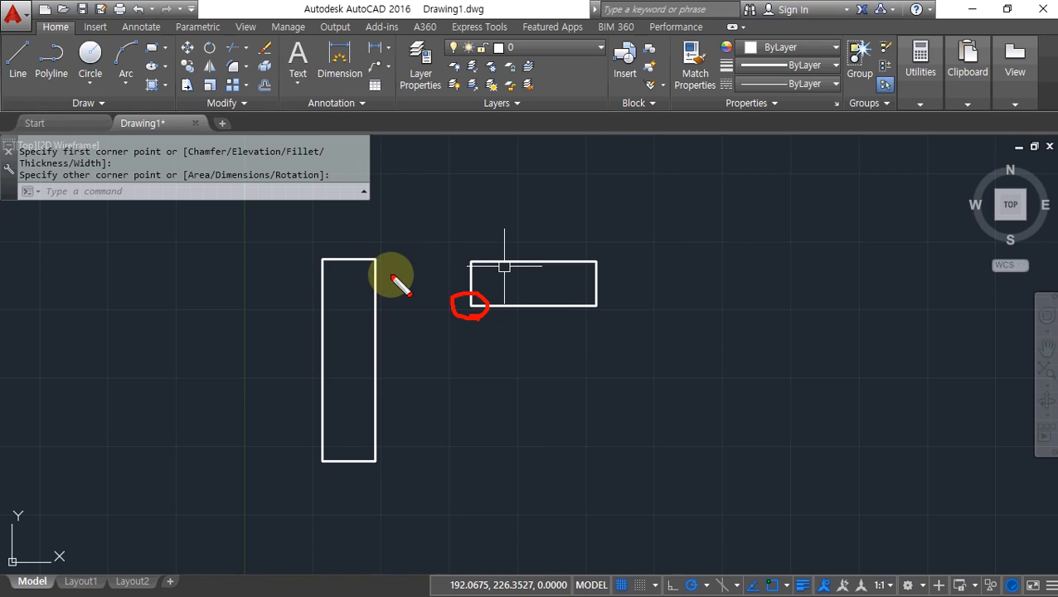
pyautogui.moveTo(392, 277)
pyautogui.mouseDown()
pyautogui.moveTo(379, 244)
pyautogui.moveTo(445, 301)
pyautogui.mouseUp()
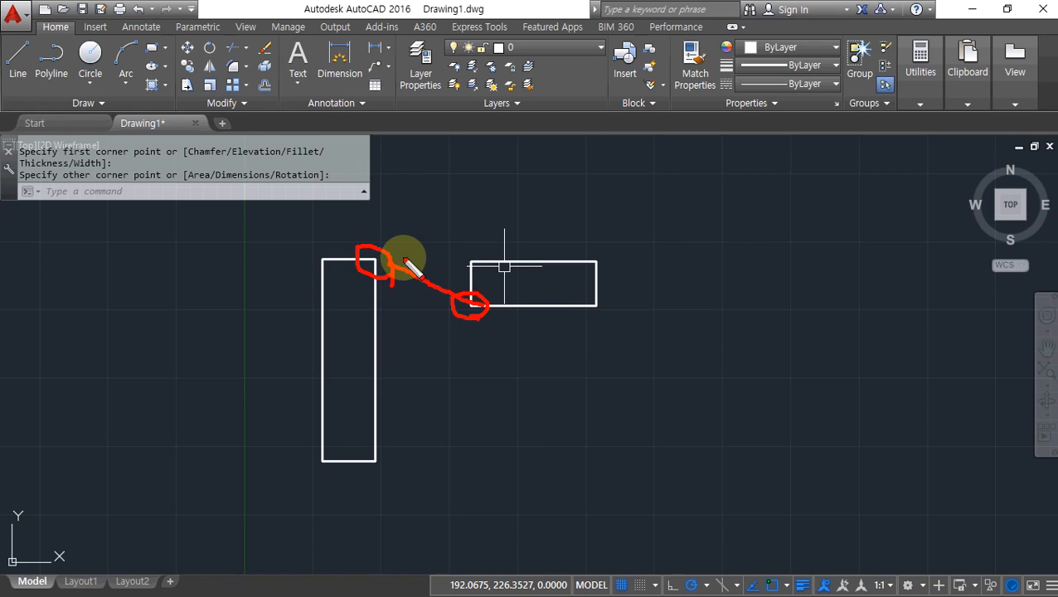
pyautogui.moveTo(371, 447); pyautogui.dragTo(379, 477)
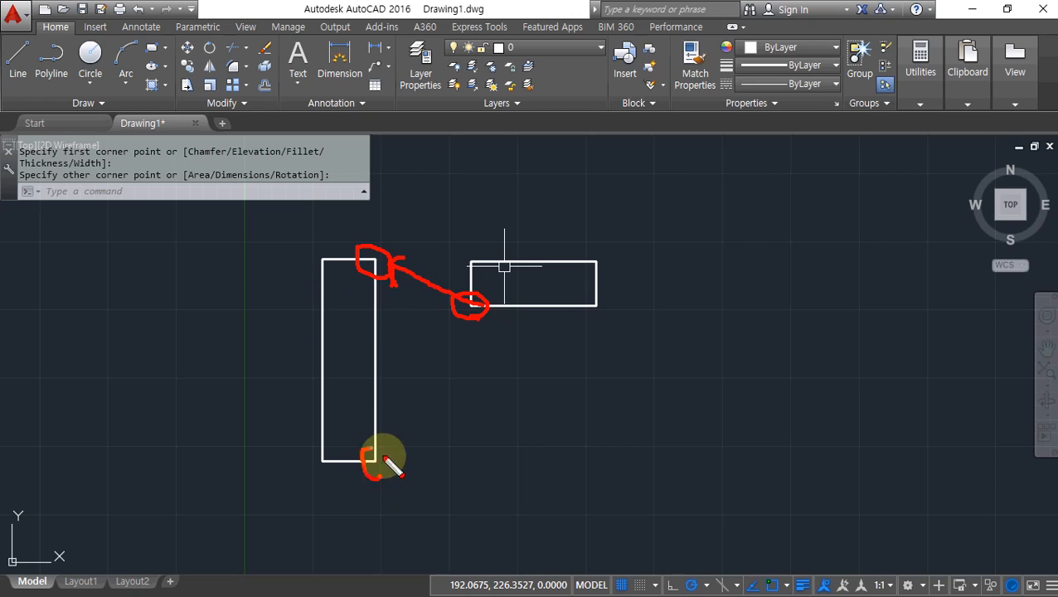
pyautogui.moveTo(596, 297)
pyautogui.mouseDown()
pyautogui.moveTo(580, 310)
pyautogui.moveTo(606, 320)
pyautogui.mouseUp()
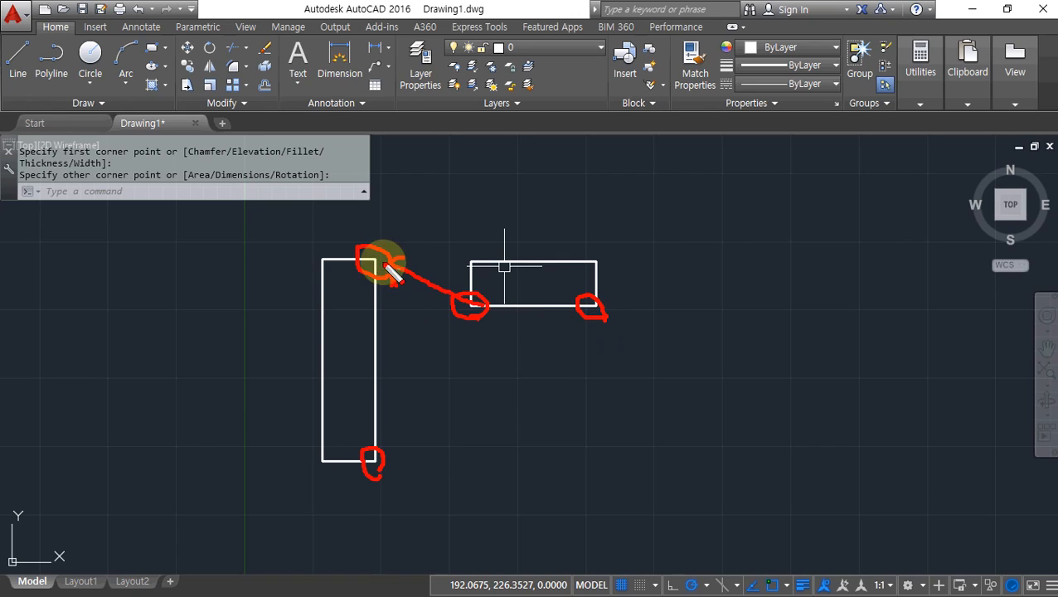
pyautogui.press('e')
pyautogui.moveTo(373, 257)
pyautogui.mouseDown()
pyautogui.moveTo(432, 257)
pyautogui.moveTo(437, 348)
pyautogui.moveTo(407, 378)
pyautogui.moveTo(368, 380)
pyautogui.mouseUp()
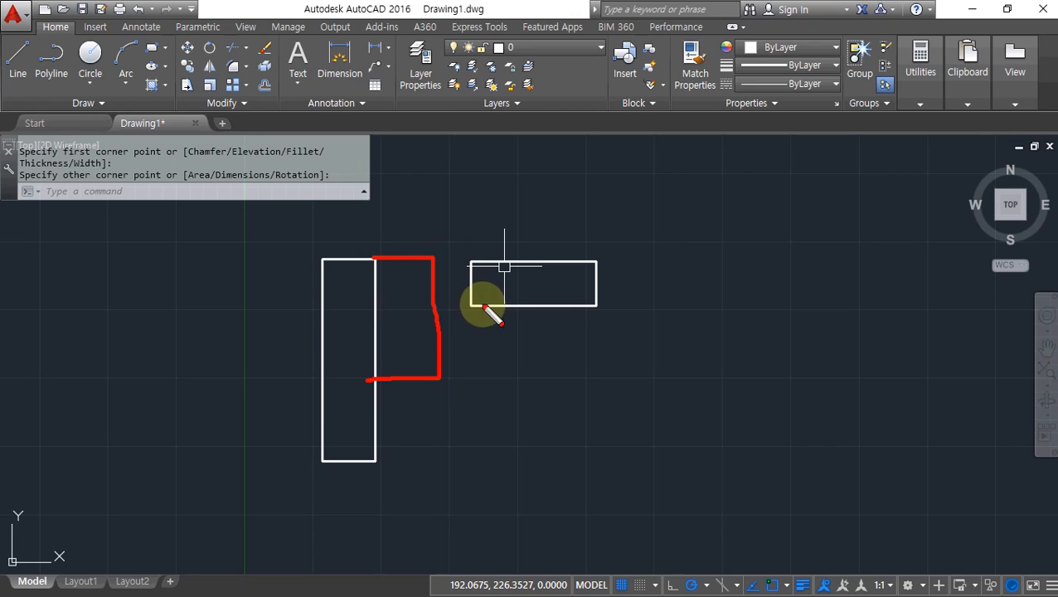
pyautogui.moveTo(481, 302)
pyautogui.mouseDown()
pyautogui.moveTo(466, 303)
pyautogui.moveTo(472, 319)
pyautogui.mouseUp()
pyautogui.moveTo(468, 307)
pyautogui.mouseDown()
pyautogui.moveTo(383, 261)
pyautogui.moveTo(389, 279)
pyautogui.mouseUp()
pyautogui.moveTo(477, 305); pyautogui.dragTo(593, 307)
pyautogui.moveTo(375, 263); pyautogui.dragTo(378, 437)
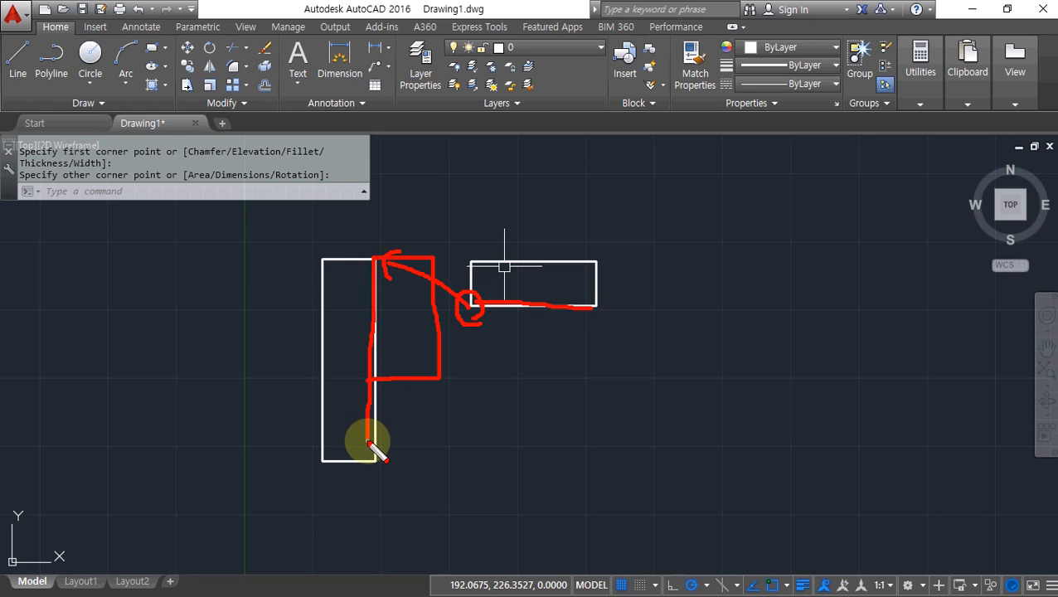
pyautogui.moveTo(385, 481)
pyautogui.mouseDown()
pyautogui.moveTo(366, 472)
pyautogui.moveTo(396, 475)
pyautogui.mouseUp()
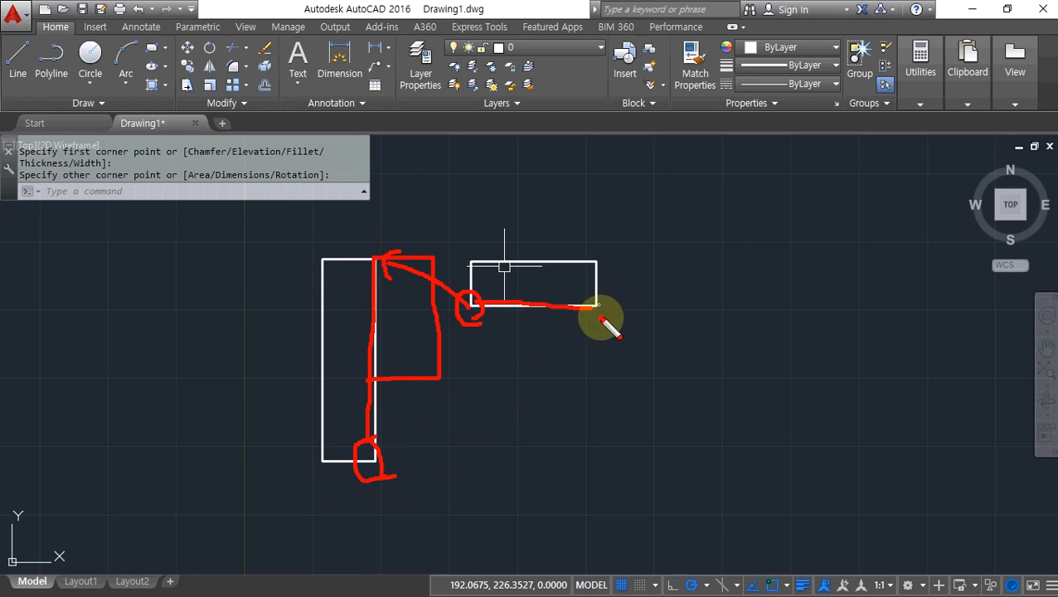
pyautogui.moveTo(596, 315); pyautogui.dragTo(590, 307)
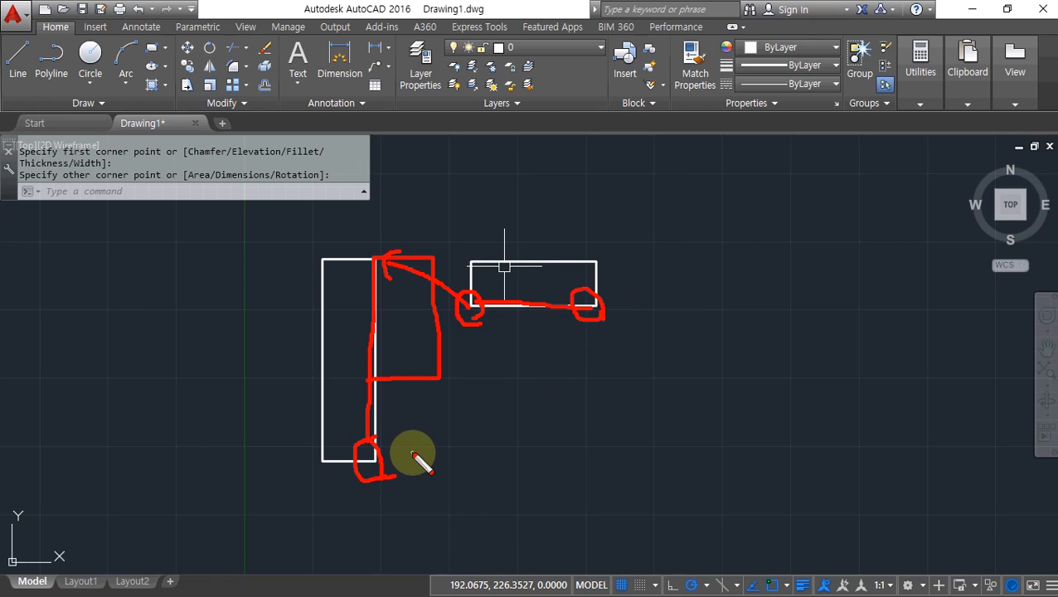
pyautogui.press('Escape')
pyautogui.write('a')
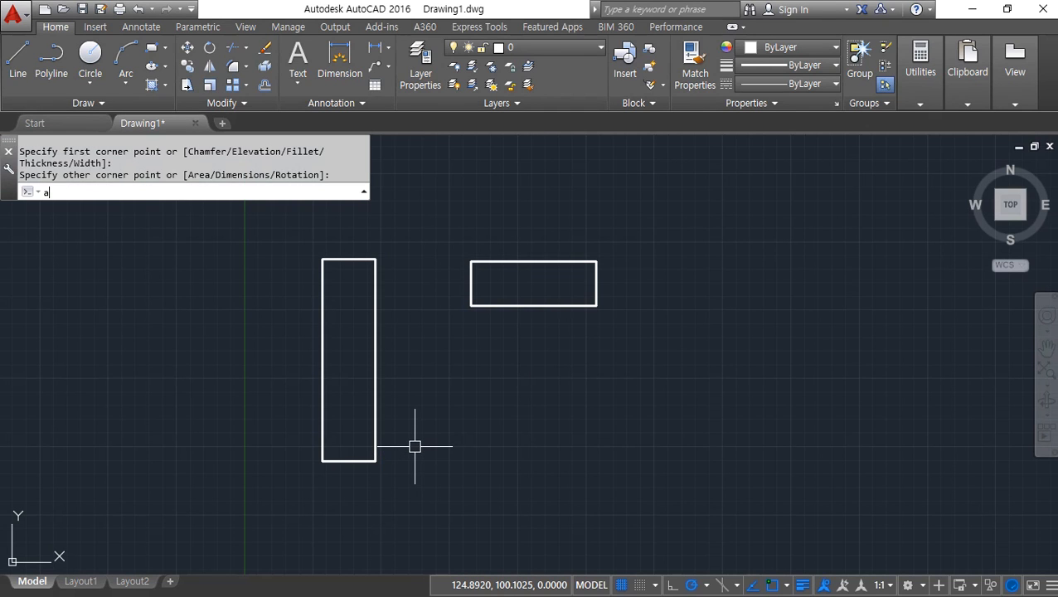
pyautogui.write('l')
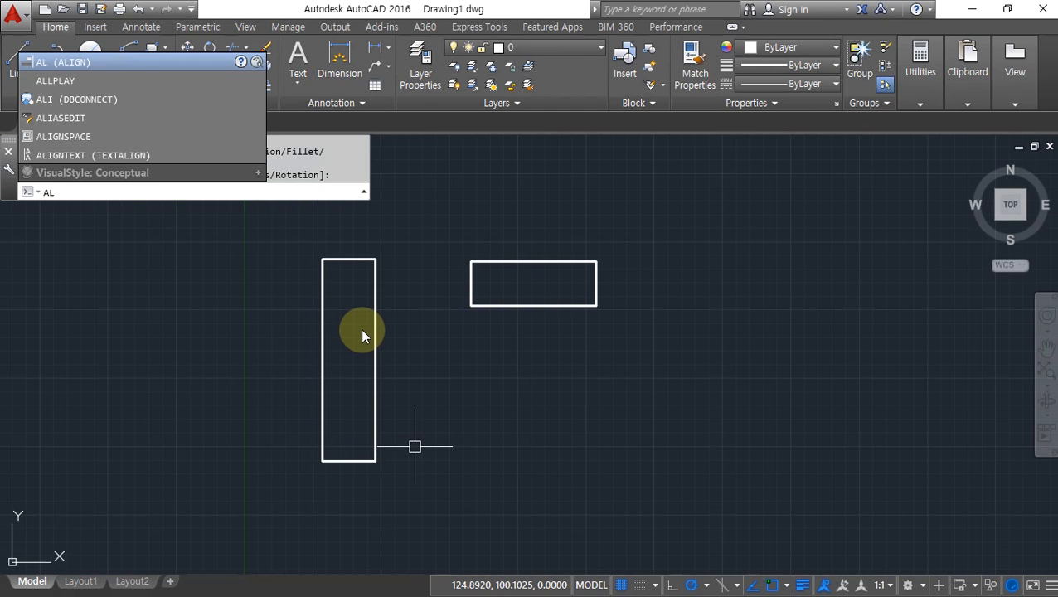
pyautogui.write('i')
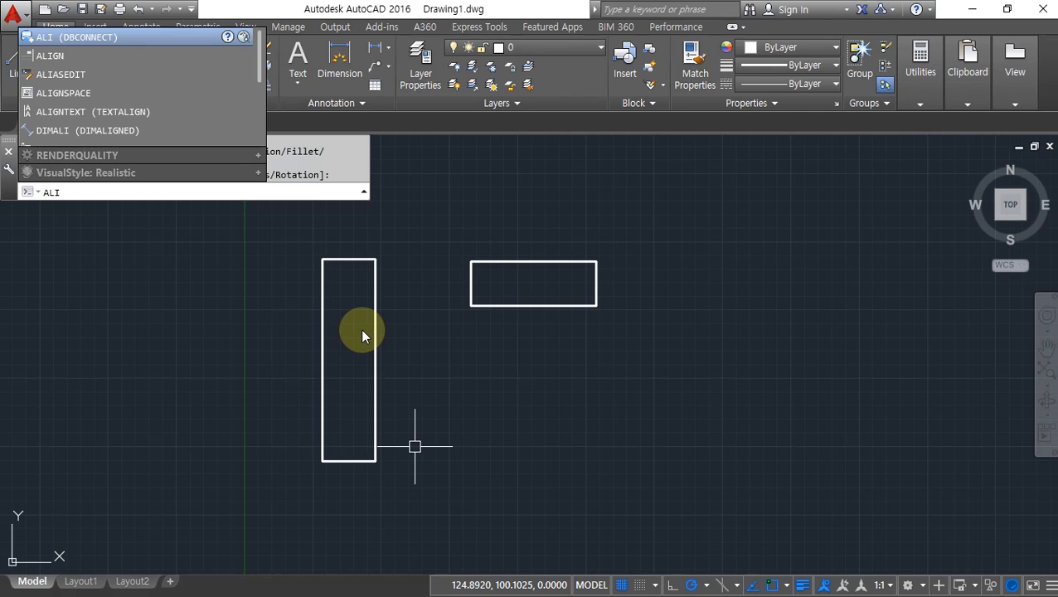
pyautogui.press('Return')
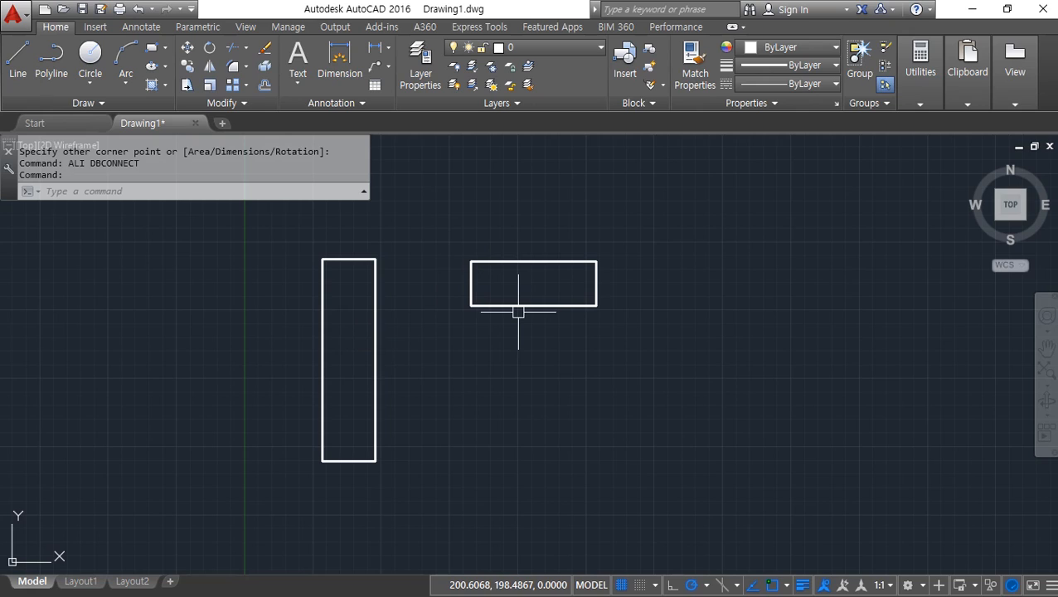
# - Align the small rectangle to the tall one without scaling, mapping its lower-left and lower-right corners to the tall one's upper-right and lower-right corners
pyautogui.write('align')
pyautogui.press('Return')
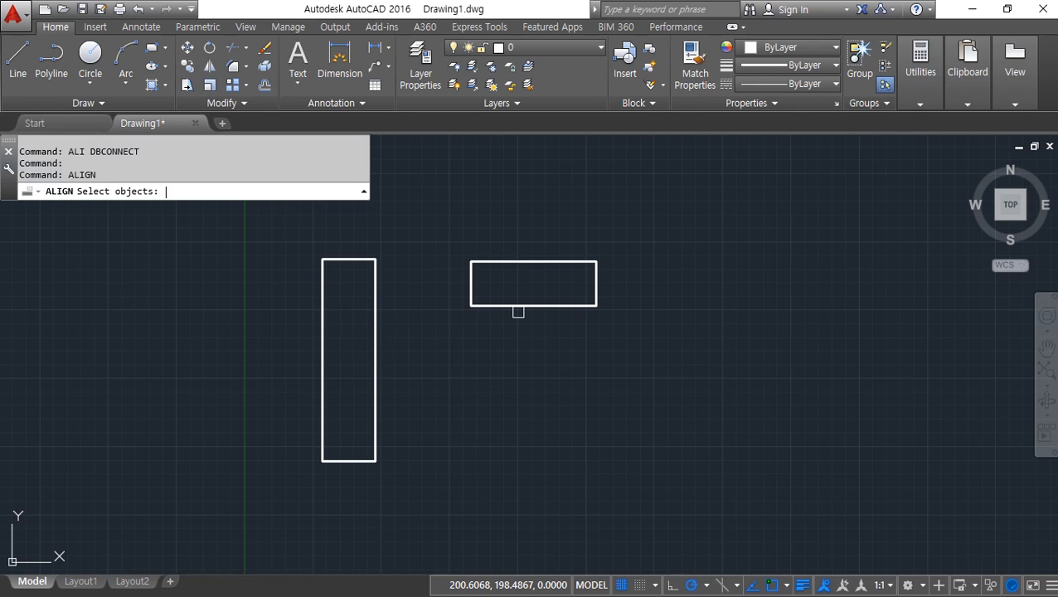
pyautogui.click(512, 306)
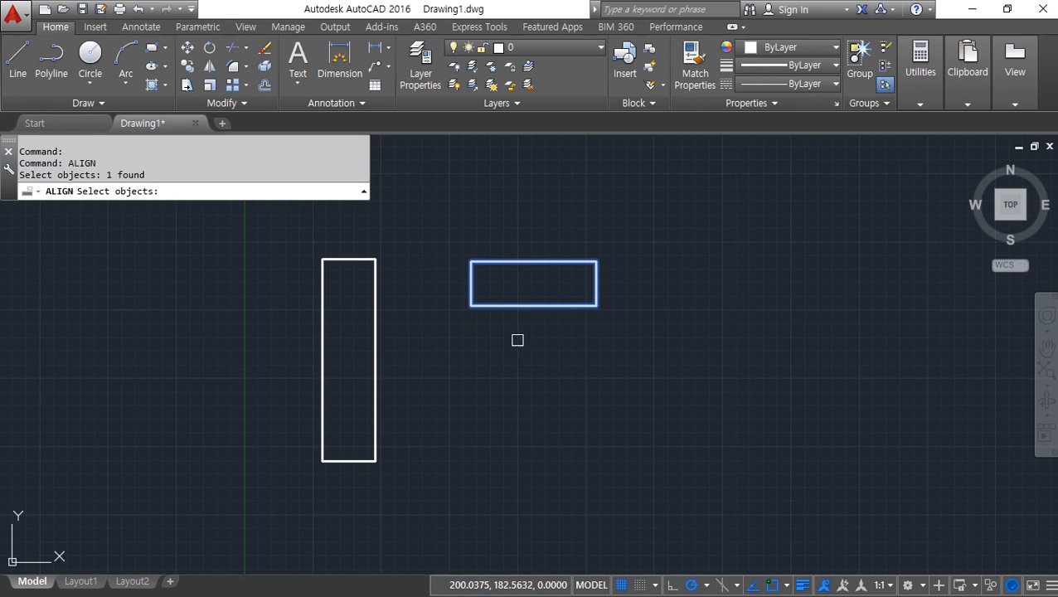
pyautogui.press('Return')
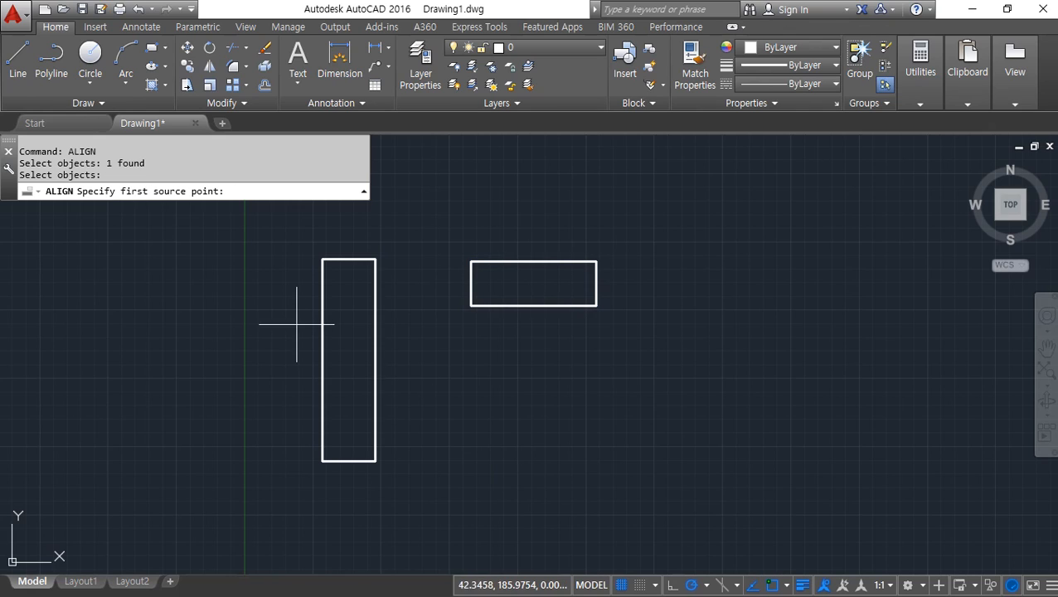
pyautogui.moveTo(122, 218)
pyautogui.mouseDown()
pyautogui.moveTo(189, 172)
pyautogui.moveTo(113, 224)
pyautogui.moveTo(141, 213)
pyautogui.mouseUp()
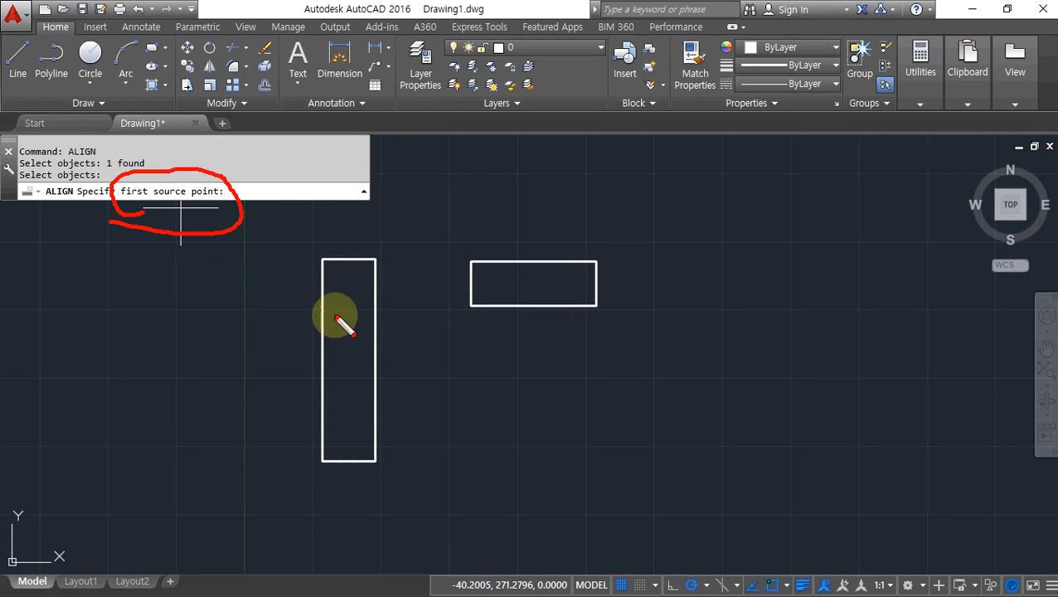
pyautogui.press('Escape')
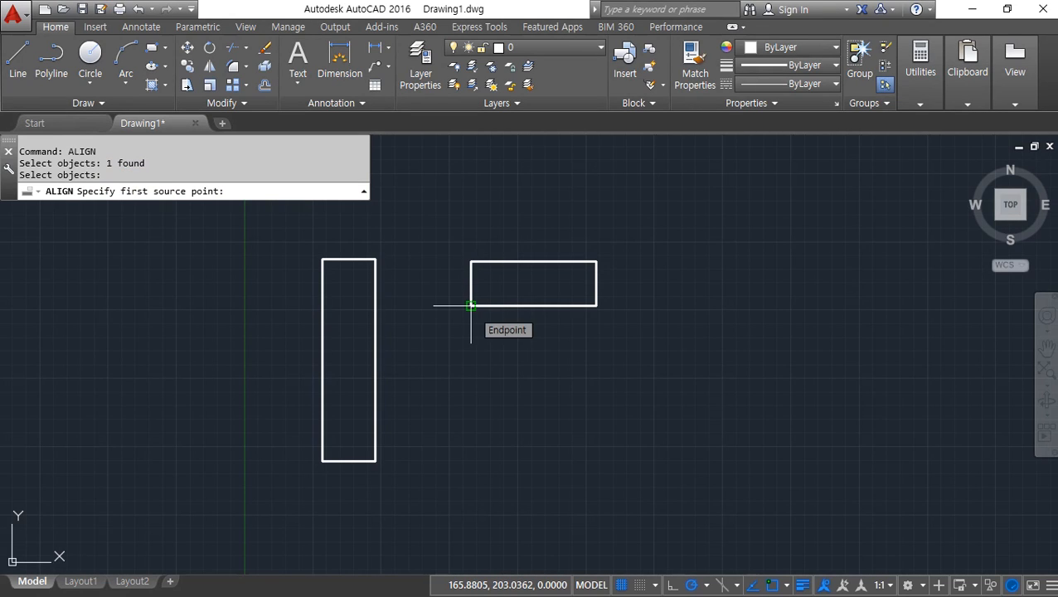
pyautogui.click(471, 305)
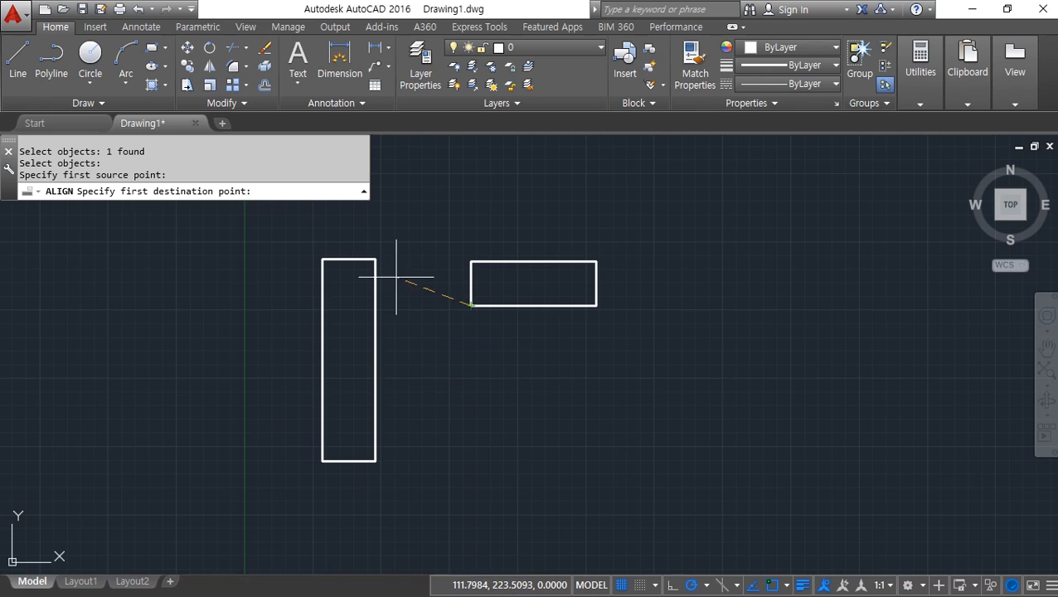
pyautogui.click(376, 260)
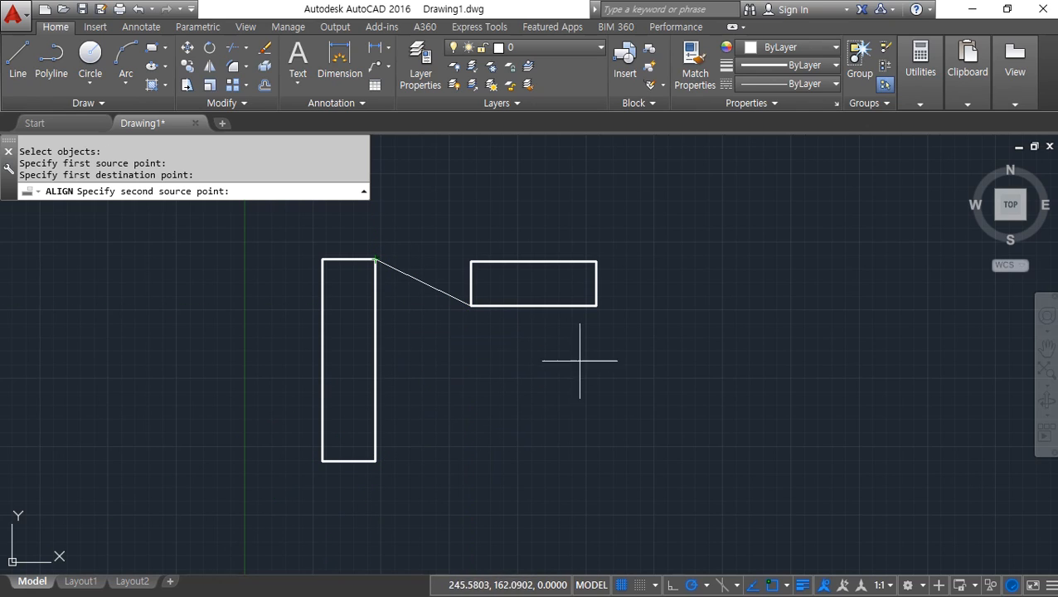
pyautogui.click(595, 307)
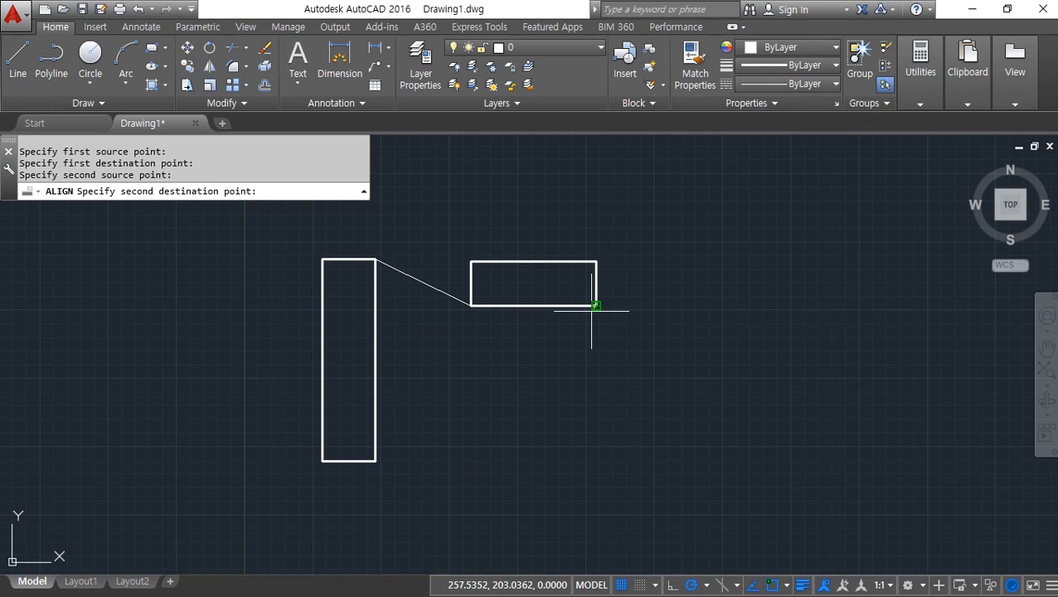
pyautogui.click(375, 460)
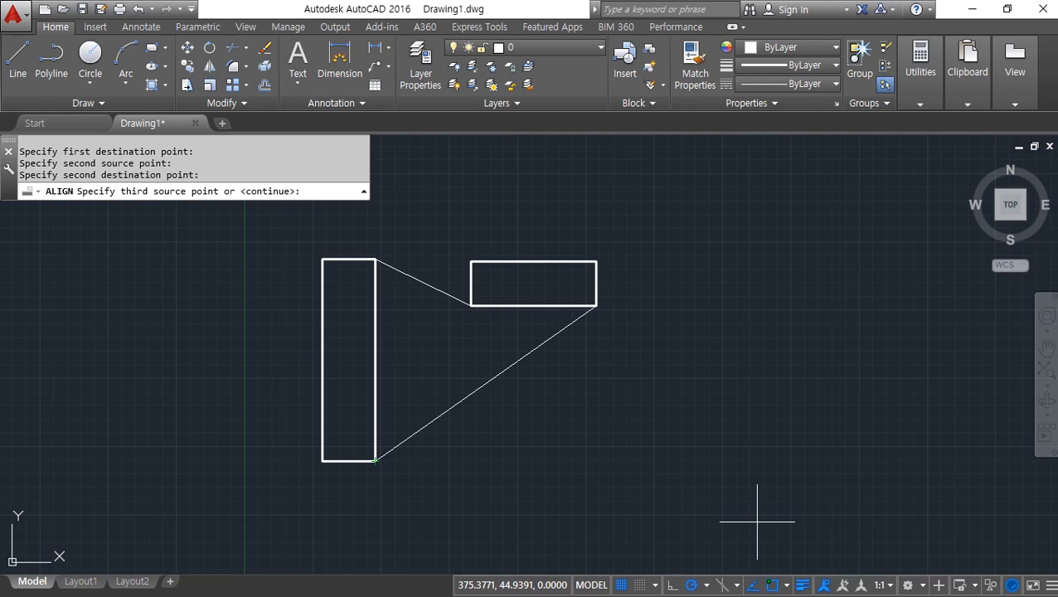
pyautogui.press('Return')
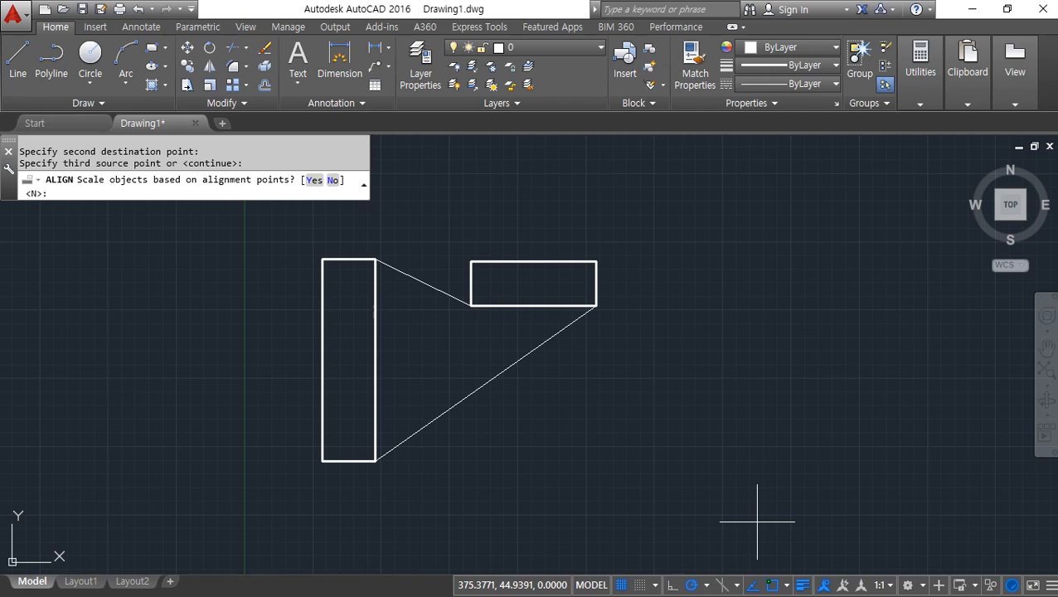
pyautogui.press('Return')
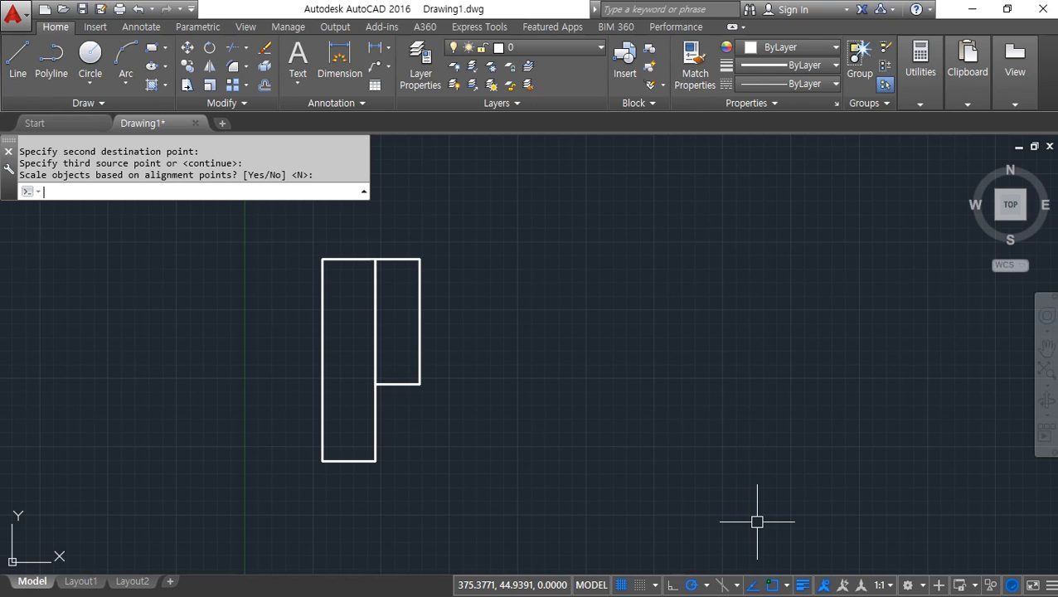
# - Undo the alignment of the small rectangle
pyautogui.press('Return')
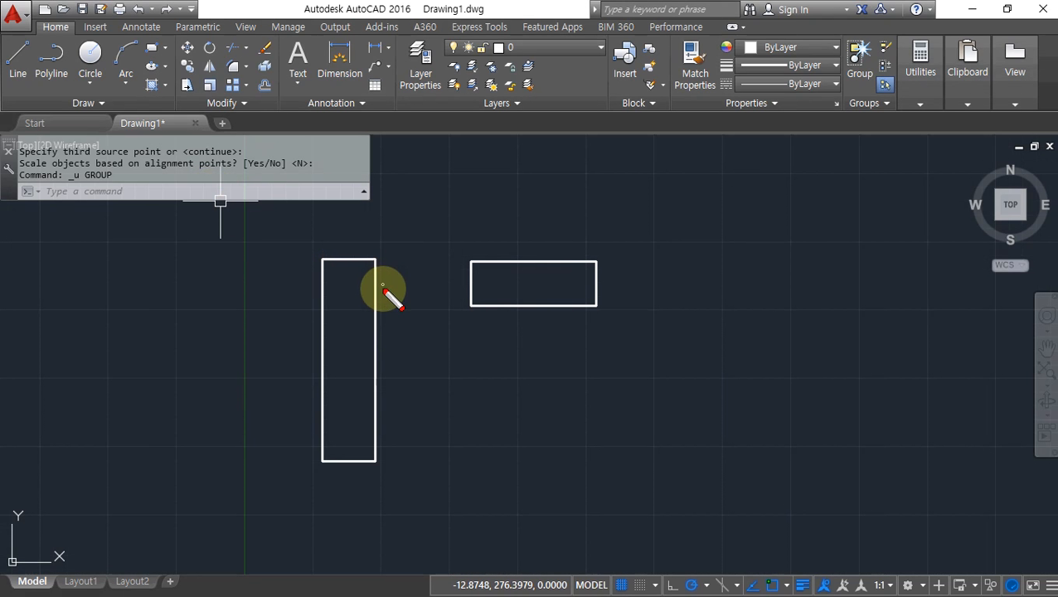
pyautogui.moveTo(377, 293)
pyautogui.mouseDown()
pyautogui.moveTo(413, 292)
pyautogui.moveTo(420, 415)
pyautogui.moveTo(381, 418)
pyautogui.mouseUp()
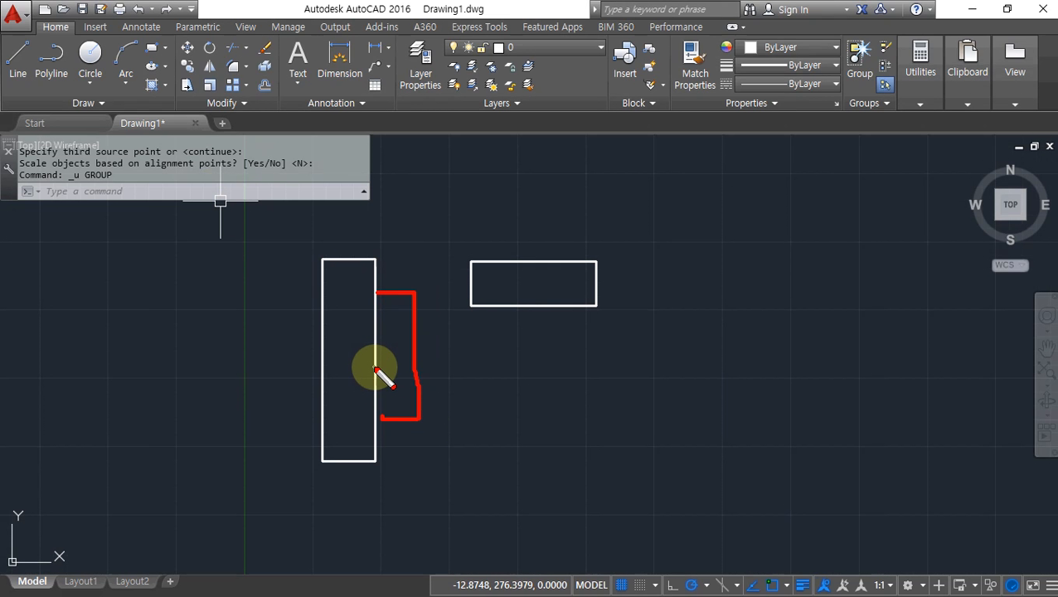
pyautogui.press('Escape')
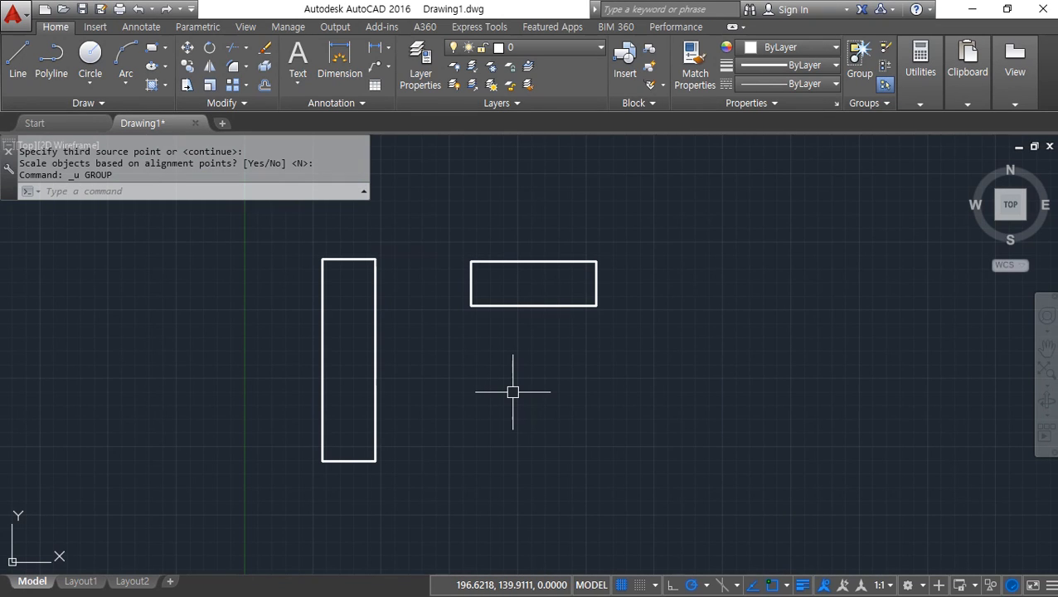
# - Try to align the small rectangle to the tall one with three point pairs, starting from the midpoints of their facing edges
pyautogui.write('ali')
pyautogui.press('Return')
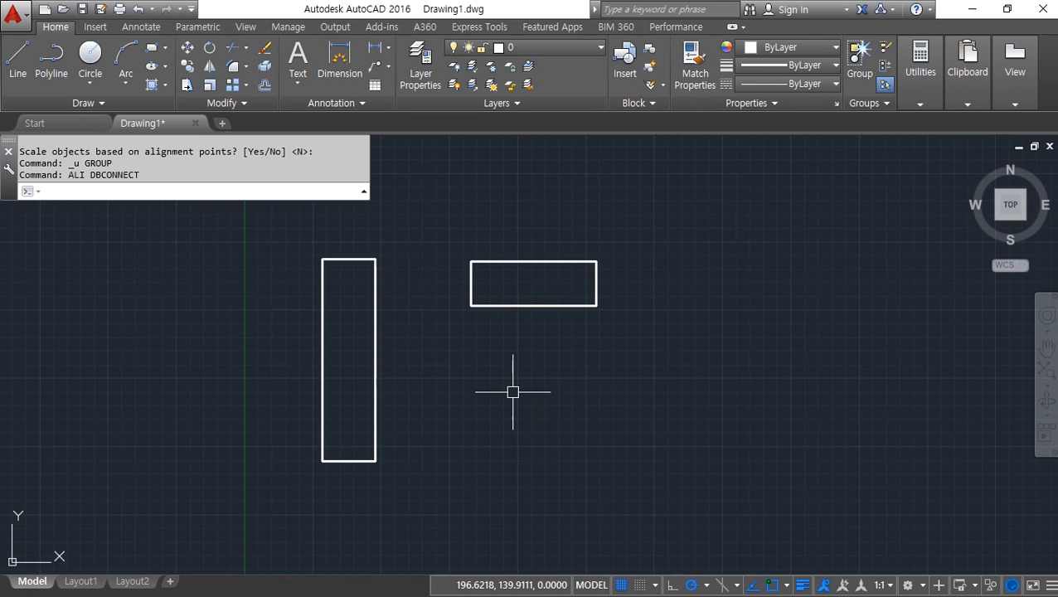
pyautogui.write('al')
pyautogui.press('Return')
pyautogui.click(521, 308)
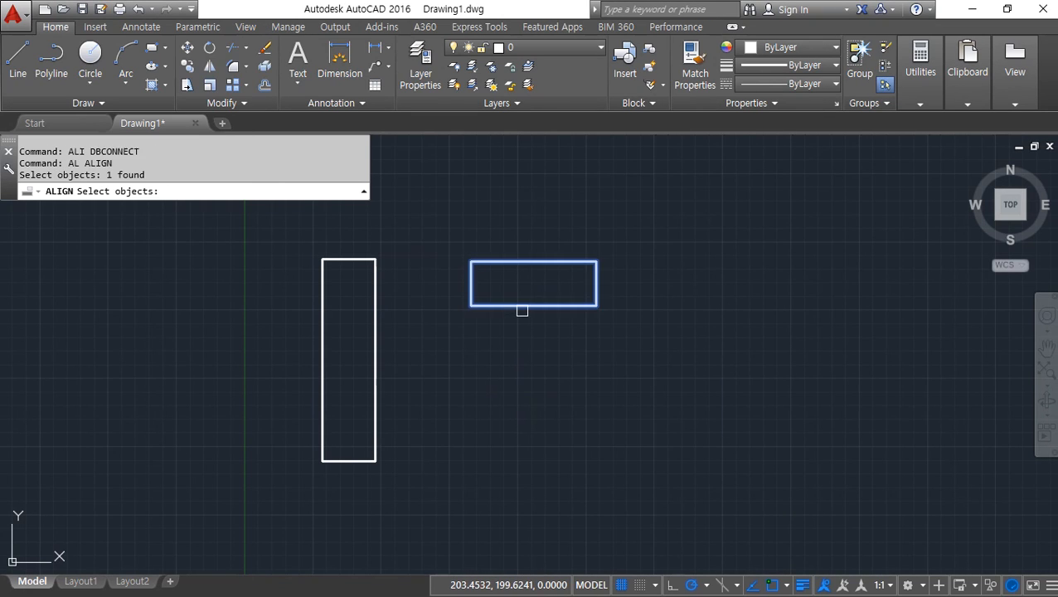
pyautogui.press('Return')
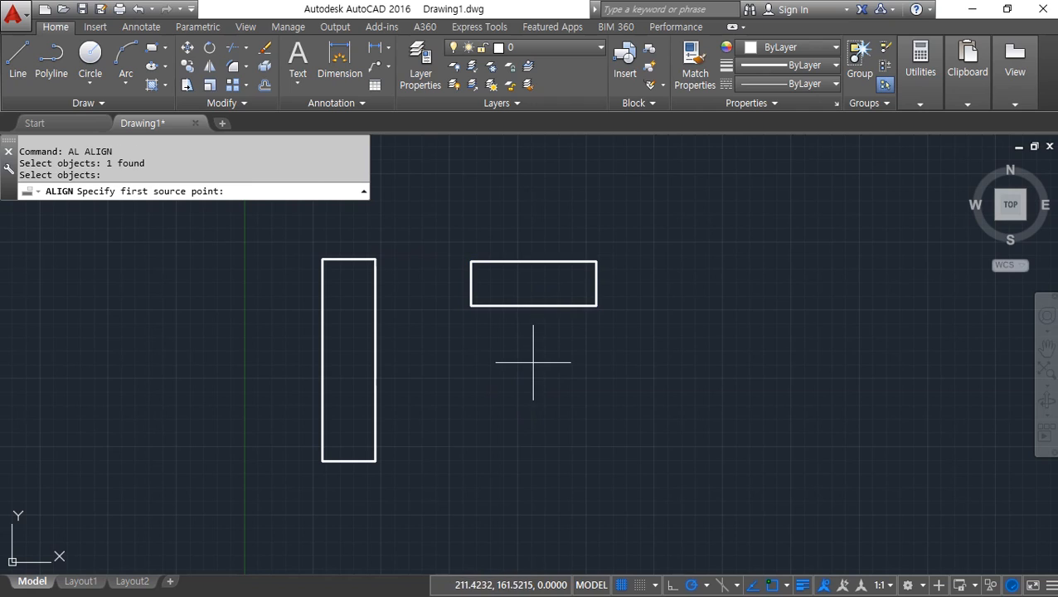
pyautogui.click(533, 306)
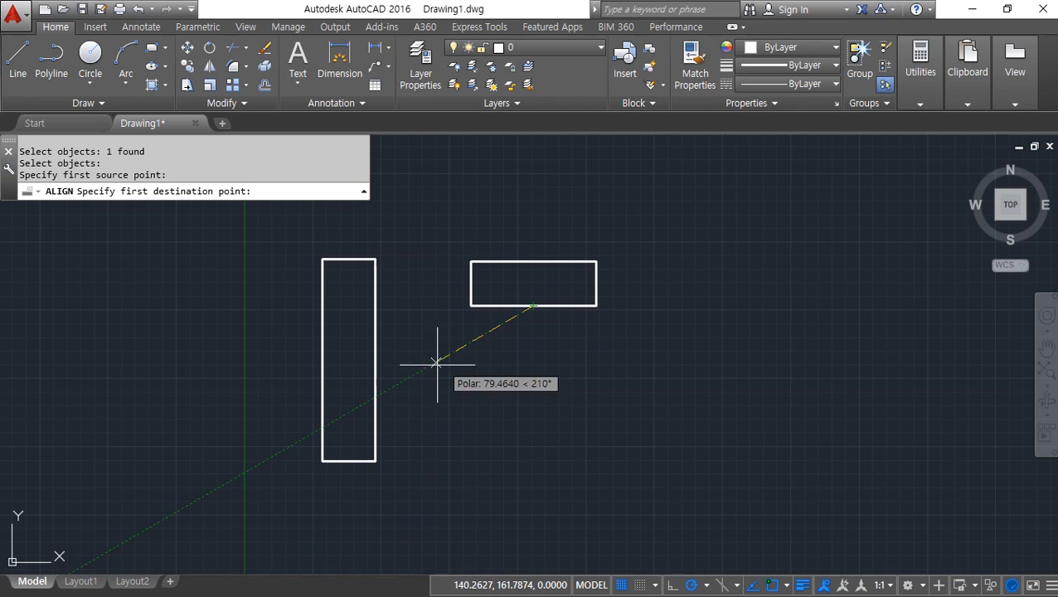
pyautogui.click(376, 361)
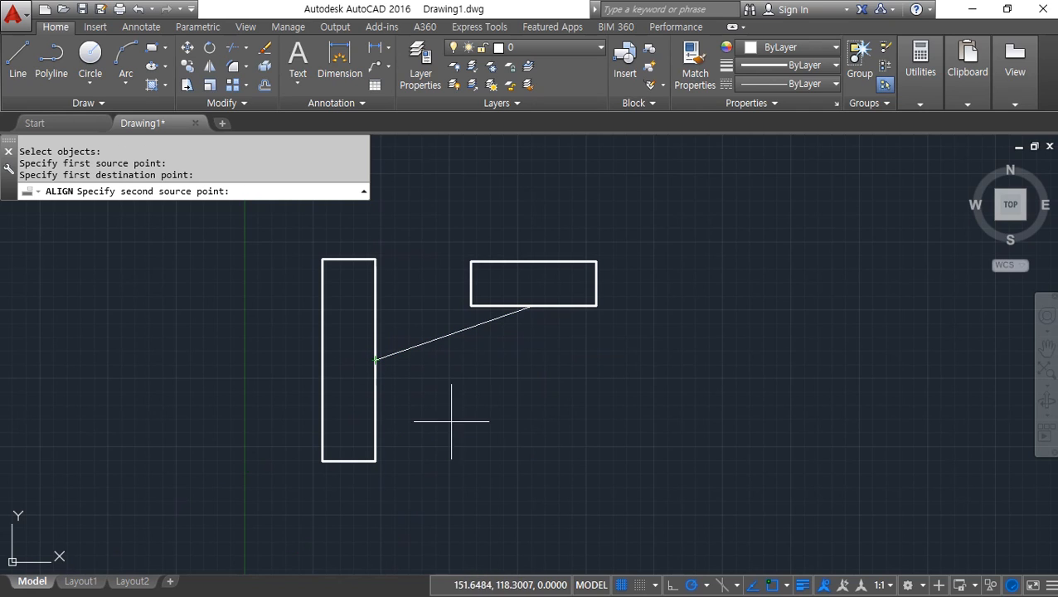
pyautogui.click(596, 306)
pyautogui.click(376, 461)
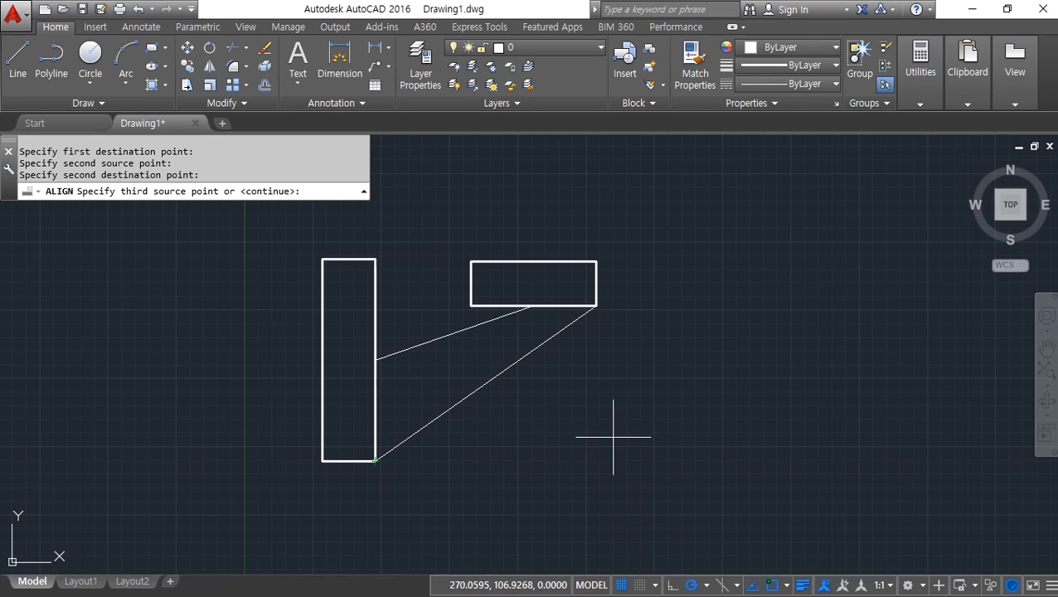
pyautogui.click(471, 306)
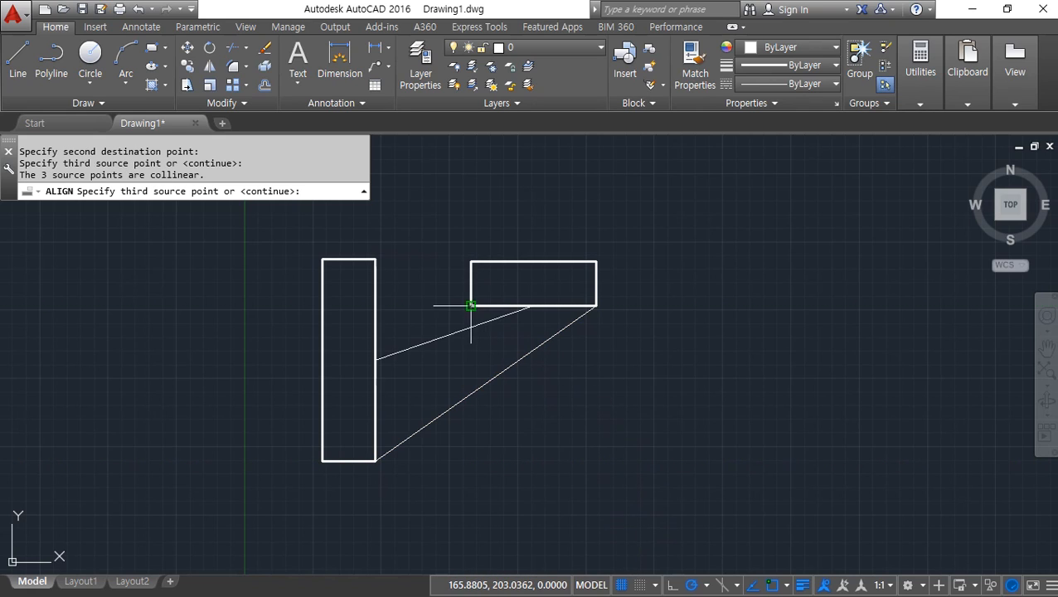
pyautogui.click(375, 260)
pyautogui.press('Escape')
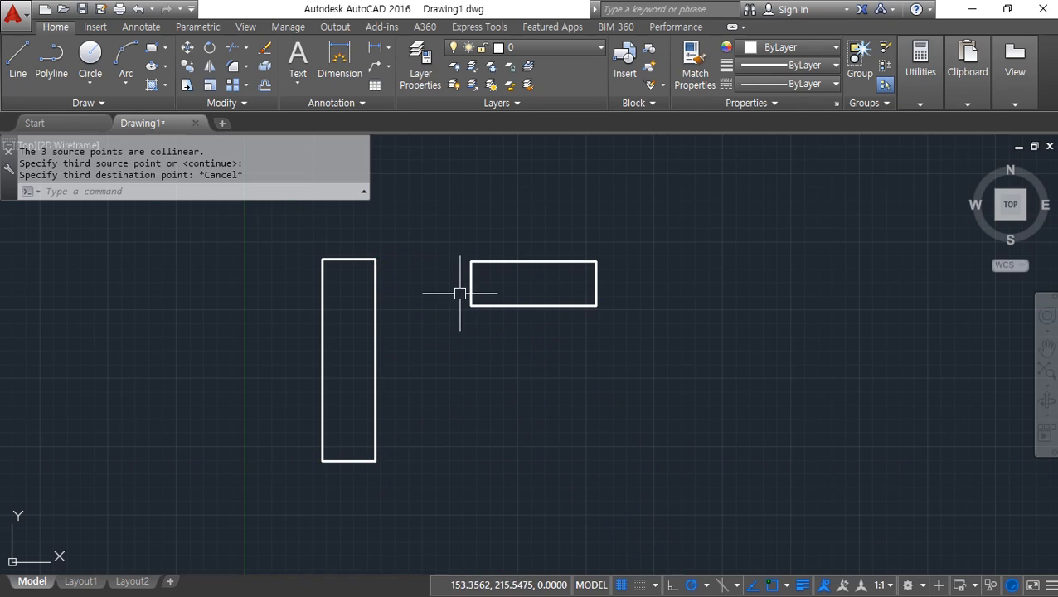
pyautogui.press('Return')
pyautogui.click(529, 306)
pyautogui.press('Return')
pyautogui.click(533, 306)
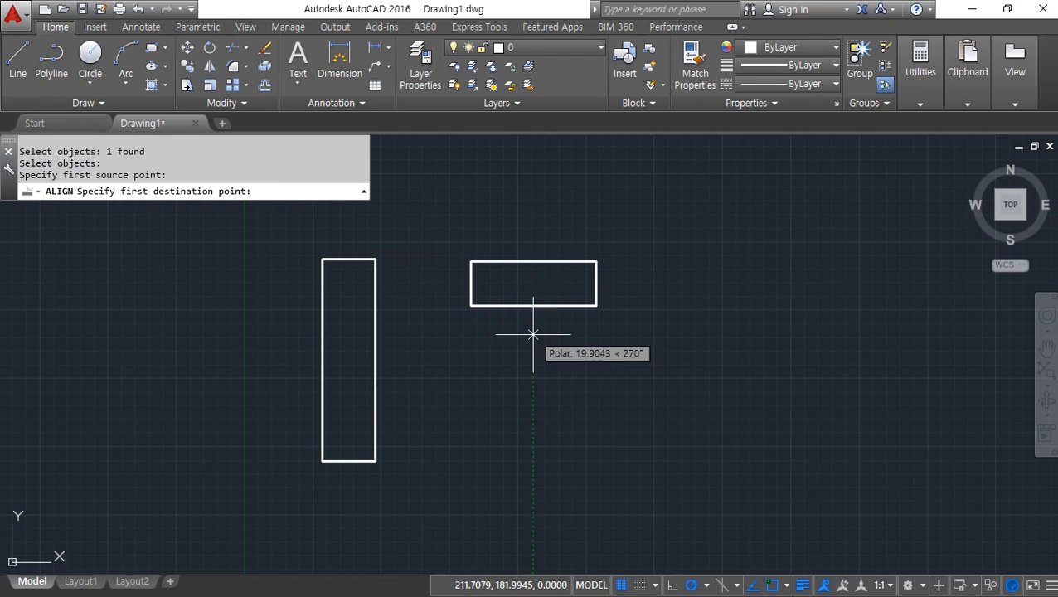
pyautogui.click(533, 306)
pyautogui.click(375, 360)
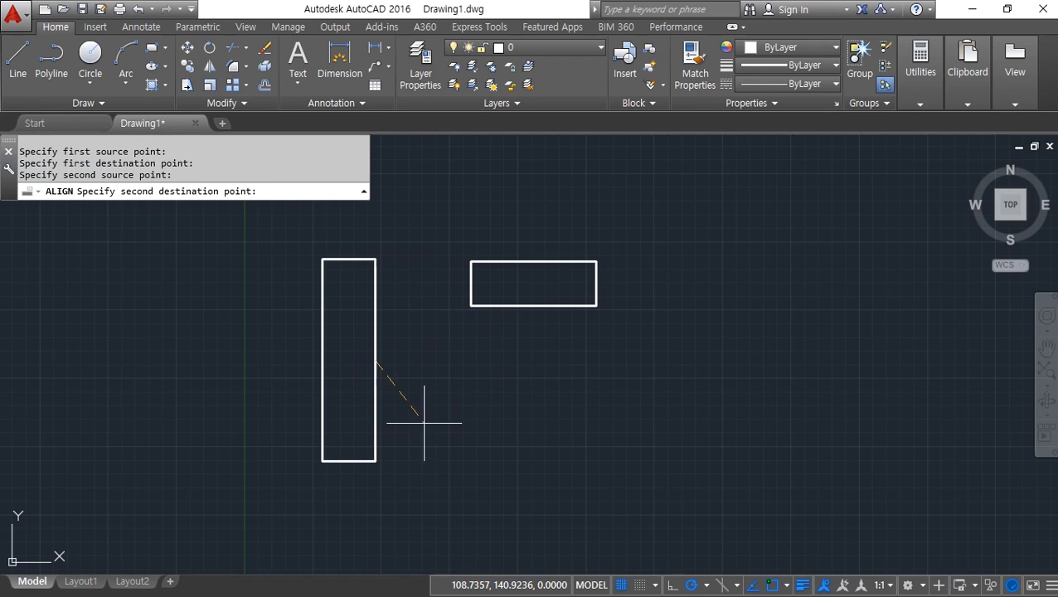
pyautogui.press('Escape')
# - Align the small rectangle without scaling, mapping its bottom-edge midpoint and lower-right corner to the tall one's right-edge midpoint and lower-right corner
pyautogui.press('Return')
pyautogui.click(534, 284)
pyautogui.click(496, 359)
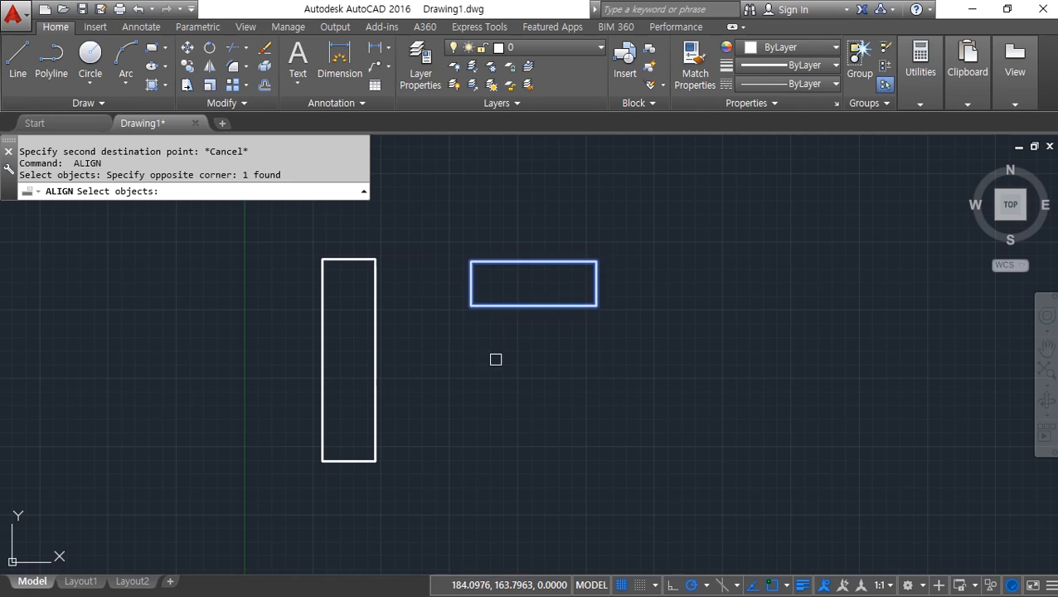
pyautogui.press('Return')
pyautogui.click(533, 306)
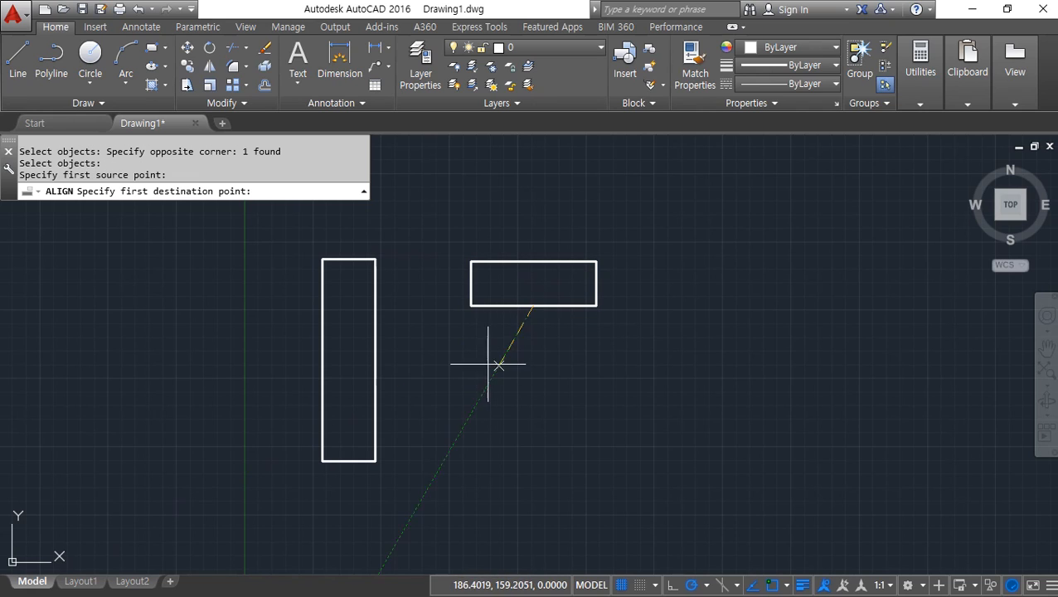
pyautogui.click(376, 361)
pyautogui.click(596, 306)
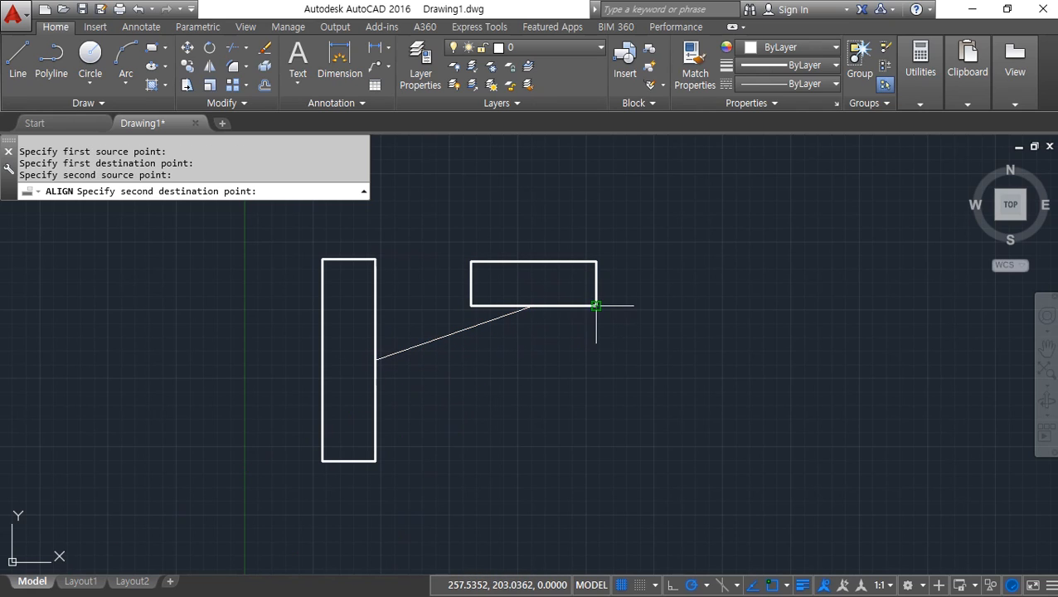
pyautogui.click(376, 461)
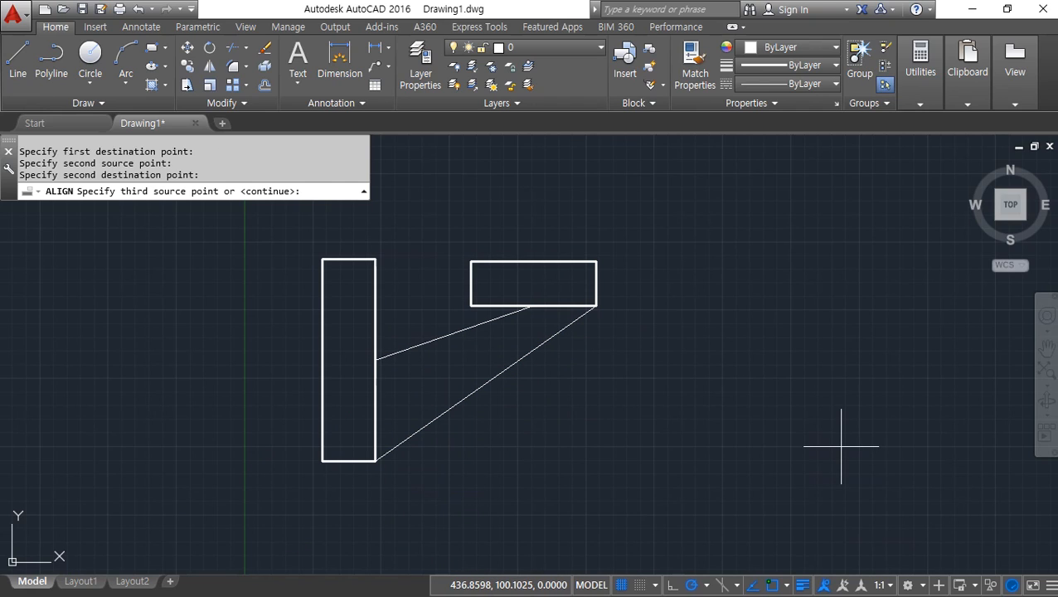
pyautogui.press('Return')
pyautogui.press('Return')
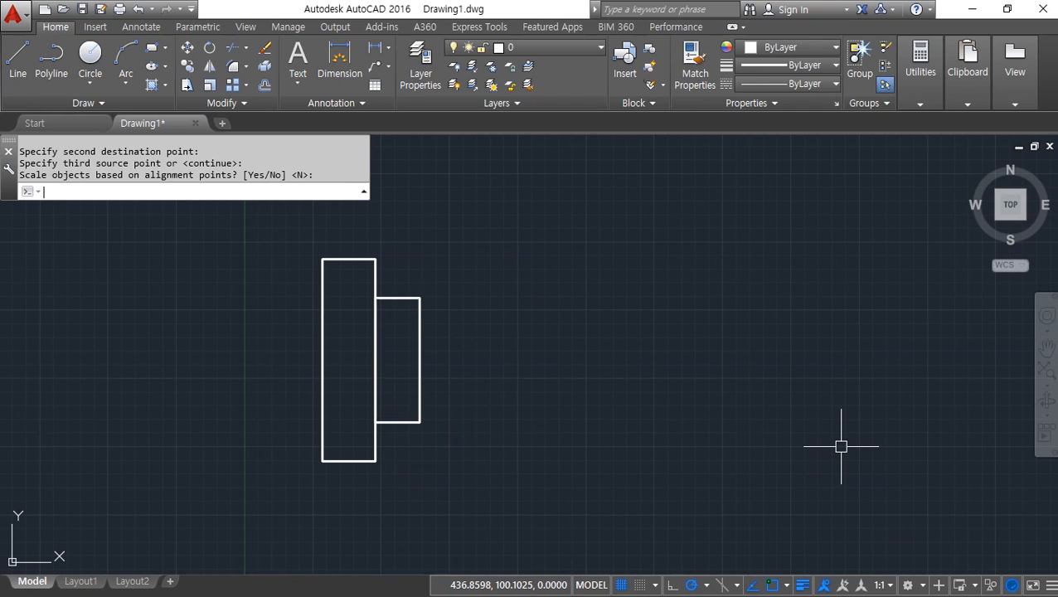
# - Undo the midpoint-based alignment of the small rectangle
pyautogui.hotkey('ctrl', 'z')
pyautogui.press('Return')
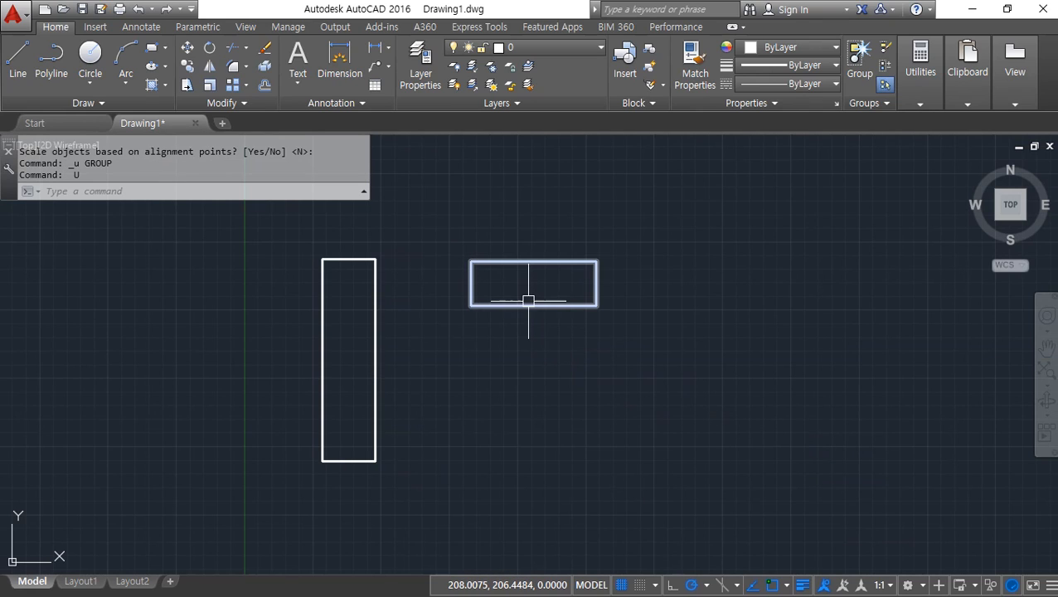
pyautogui.press('Escape')
# - Align the small rectangle without scaling, mapping its upper-left and lower-left corners to the tall one's upper-right and lower-right corners
pyautogui.write('AL')
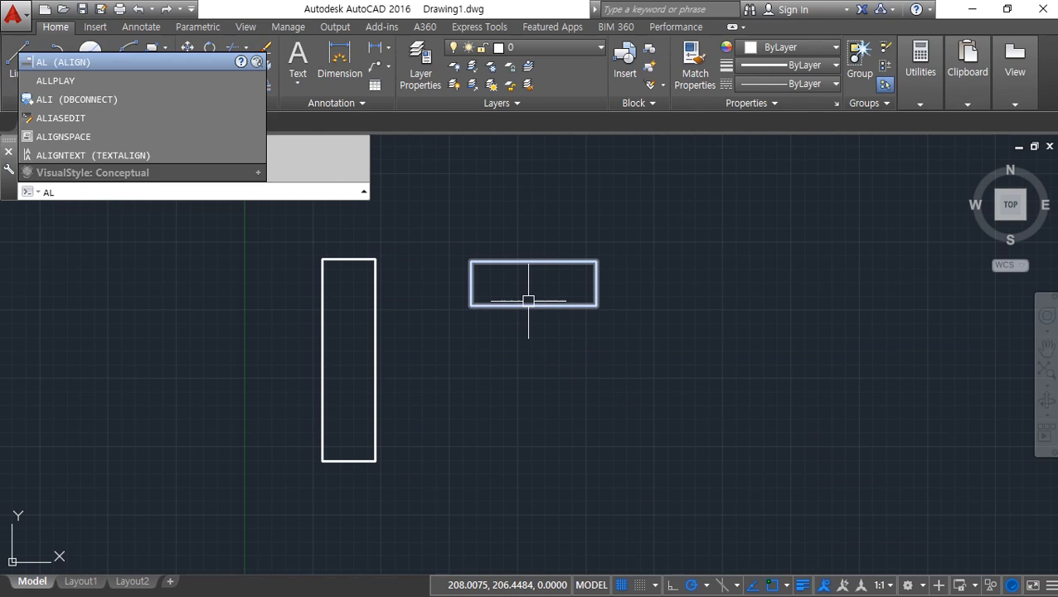
pyautogui.press('Return')
pyautogui.click(529, 305)
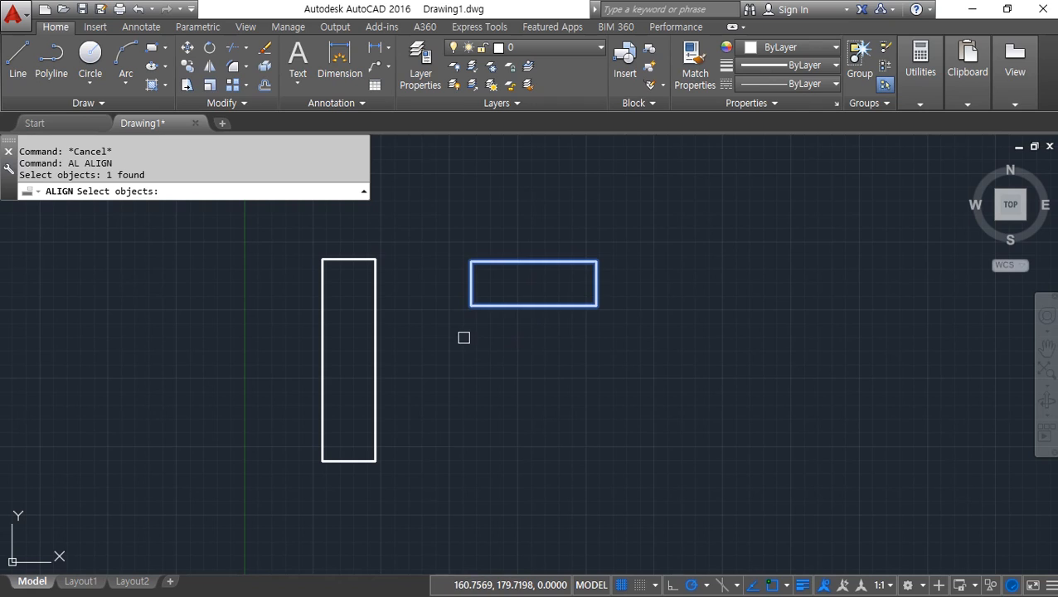
pyautogui.press('Return')
pyautogui.click(470, 262)
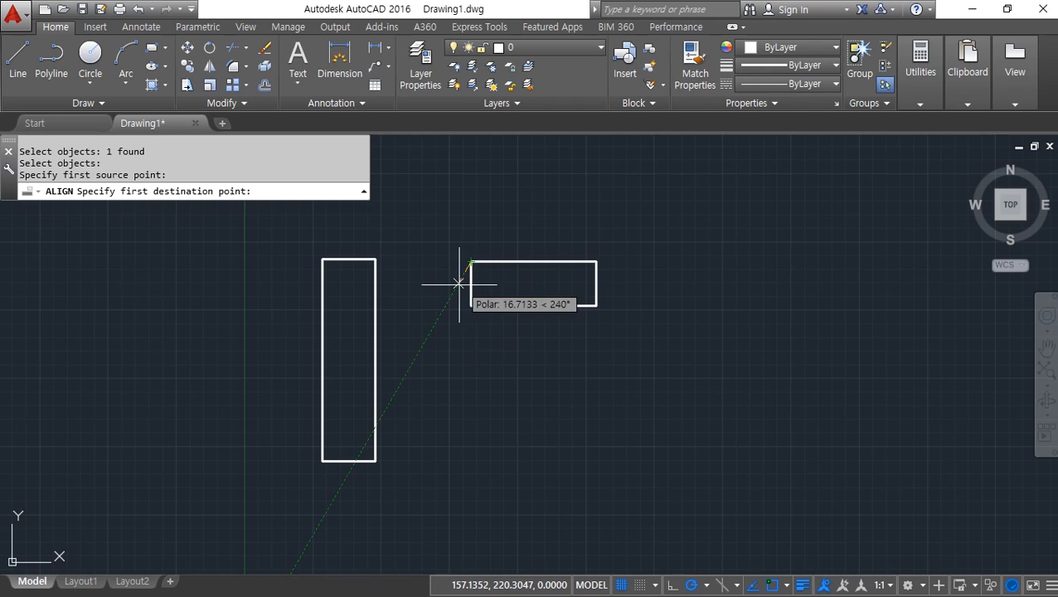
pyautogui.click(376, 260)
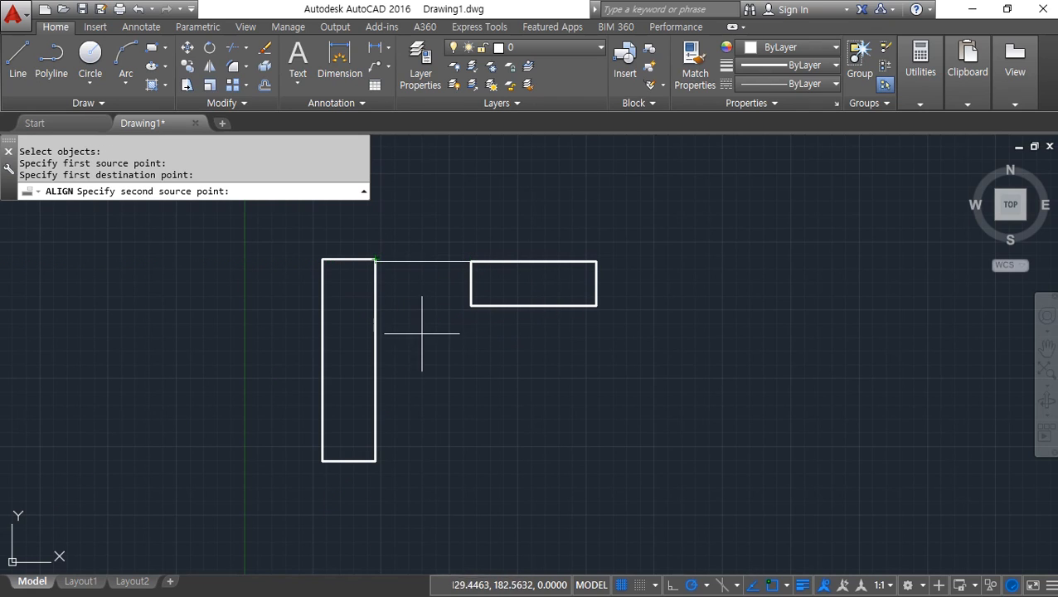
pyautogui.click(470, 306)
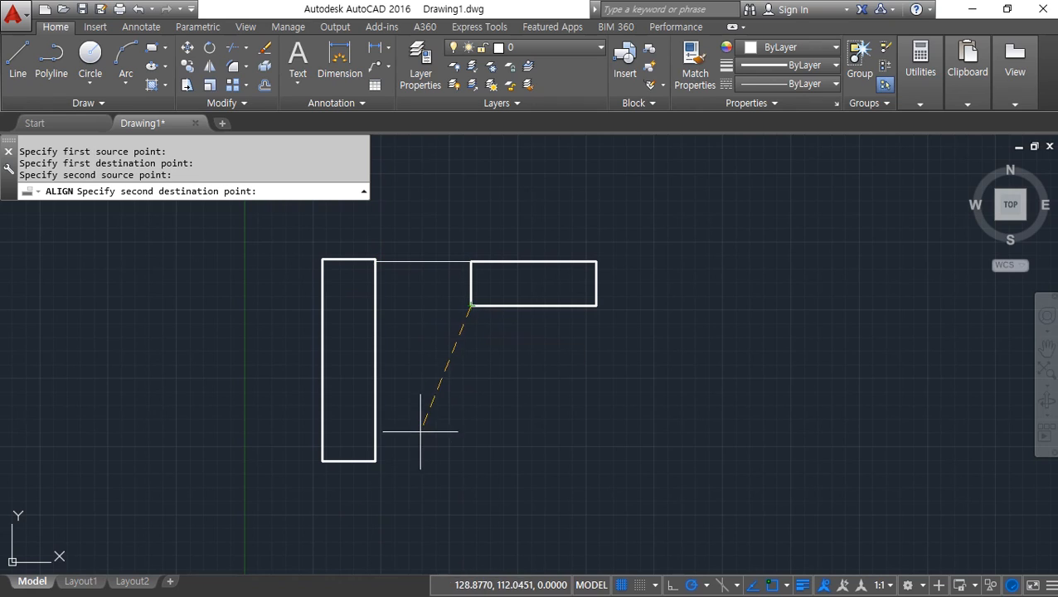
pyautogui.click(375, 460)
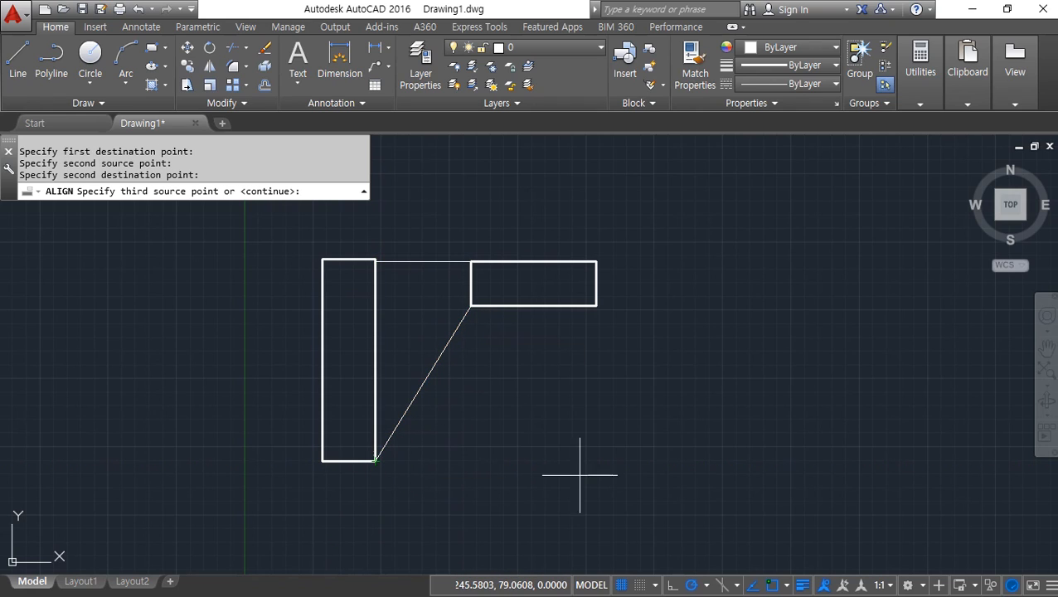
pyautogui.press('Return')
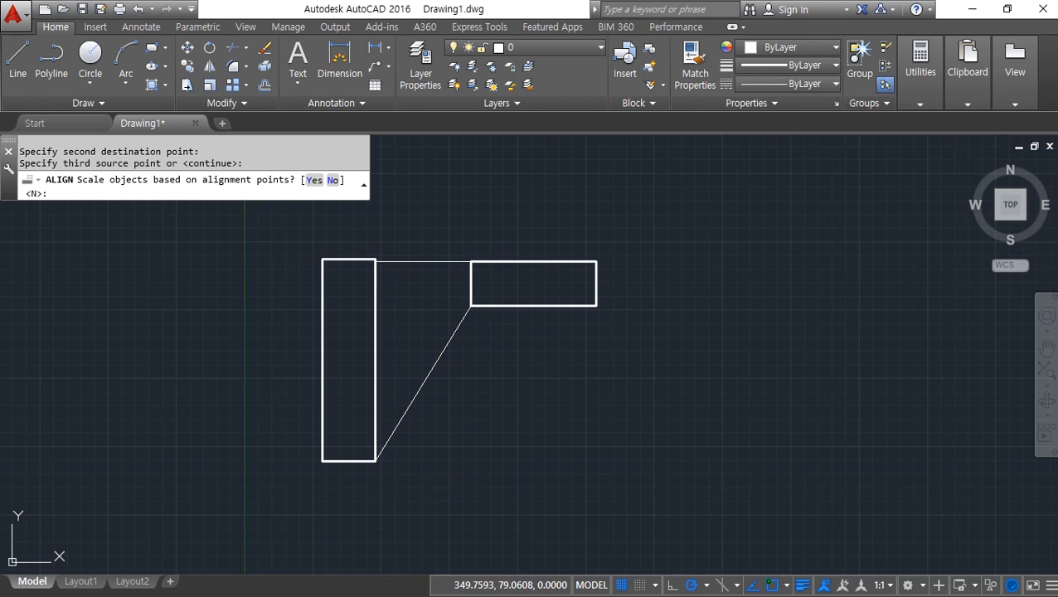
pyautogui.press('Return')
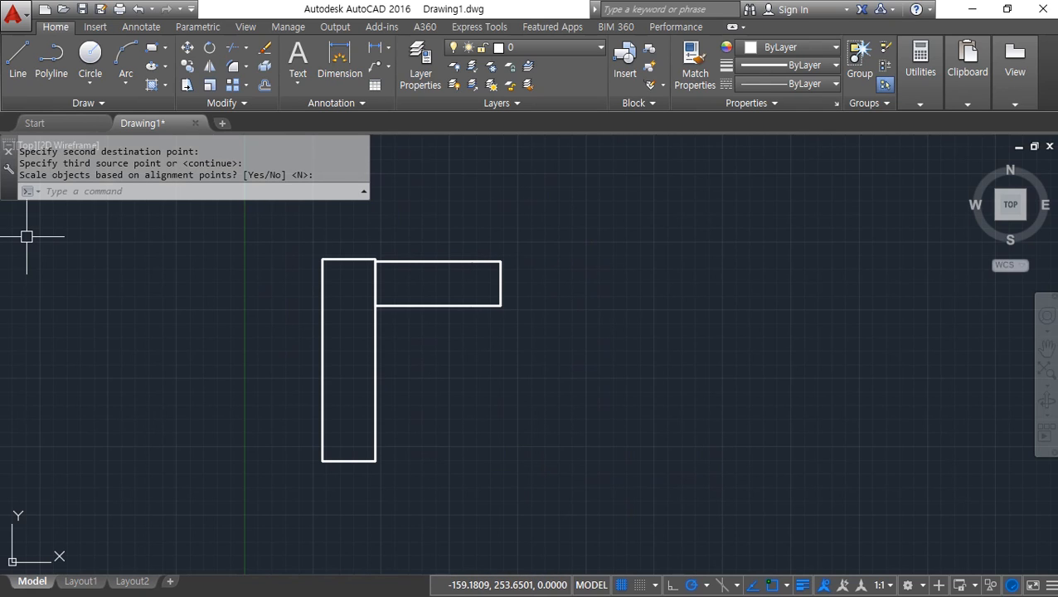
# - Switch to the Notepad command notes and highlight the word EXTrude below the HELIX line
pyautogui.hotkey('alt', 'Tab')
pyautogui.click(137, 429)
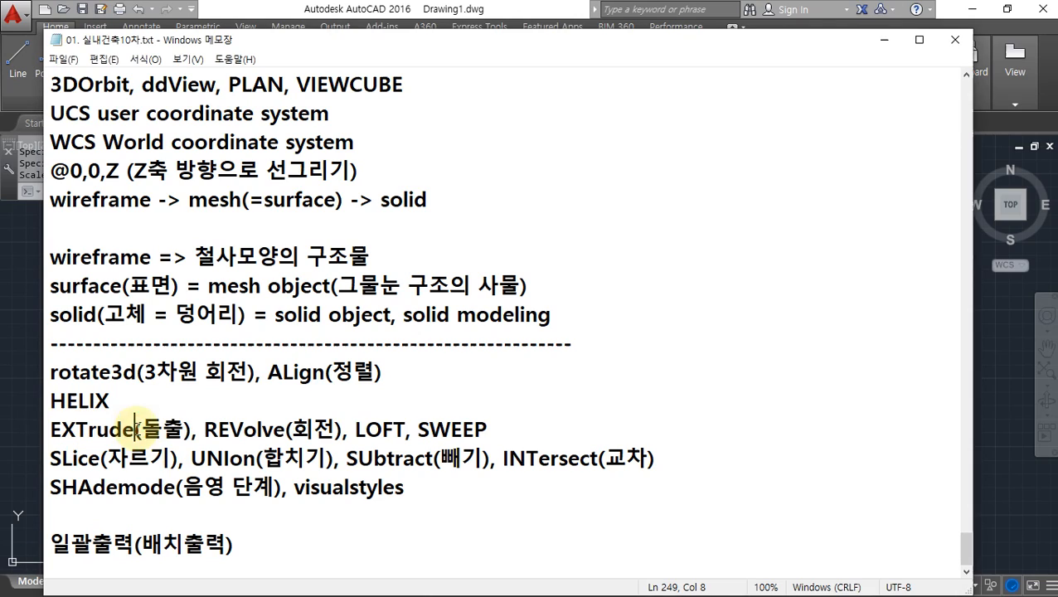
pyautogui.hotkey('shift', 'Down')
pyautogui.hotkey('shift', 'Up')
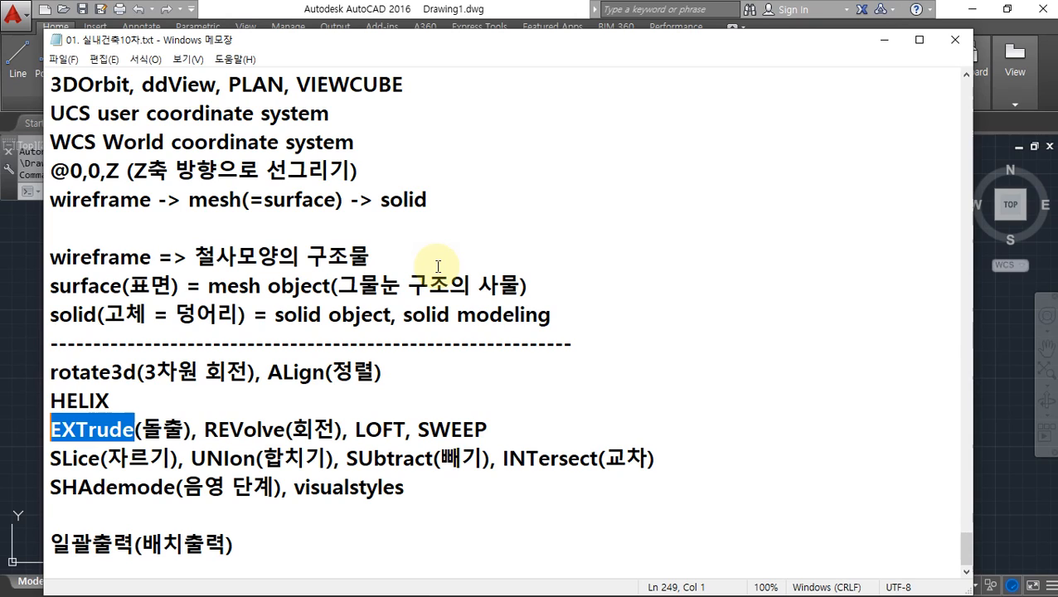
# - Switch back to AutoCAD and erase both rectangles with a crossing selection
pyautogui.click(385, 9)
pyautogui.click(501, 223)
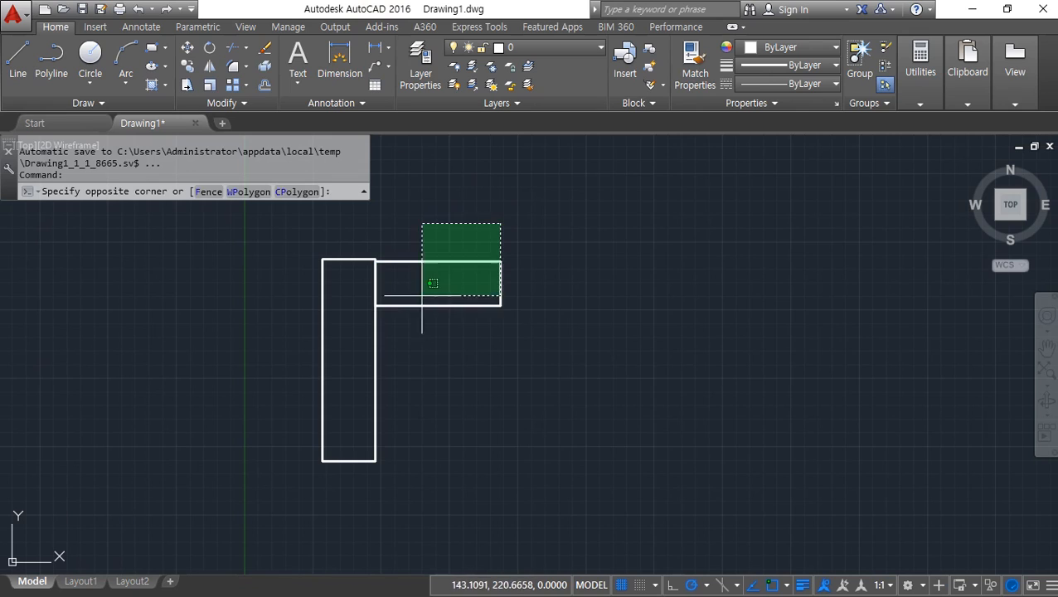
pyautogui.click(433, 284)
pyautogui.write('e')
pyautogui.press('Return')
# - Draw an open trapezoid with three connected lines: two inward-slanting sides and a horizontal base, leaving the top open
pyautogui.write('l')
pyautogui.press('Return')
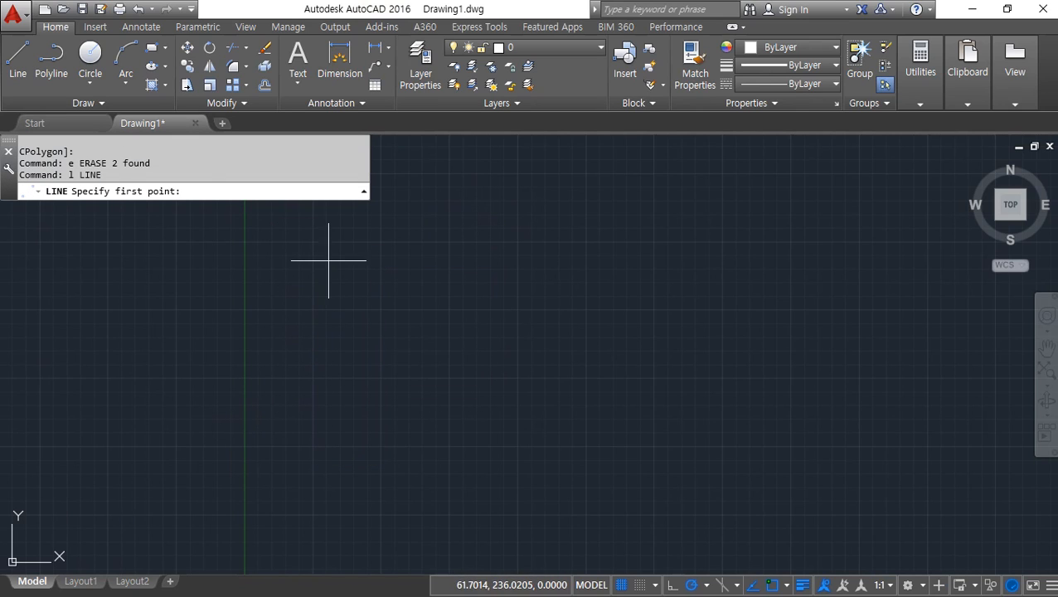
pyautogui.click(329, 259)
pyautogui.click(284, 410)
pyautogui.click(441, 411)
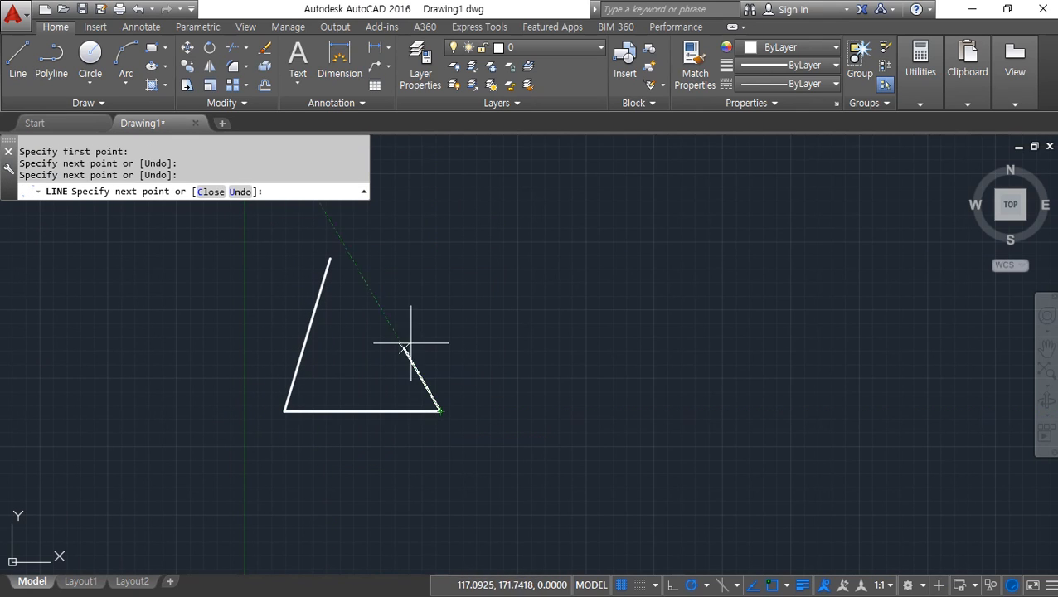
pyautogui.click(377, 257)
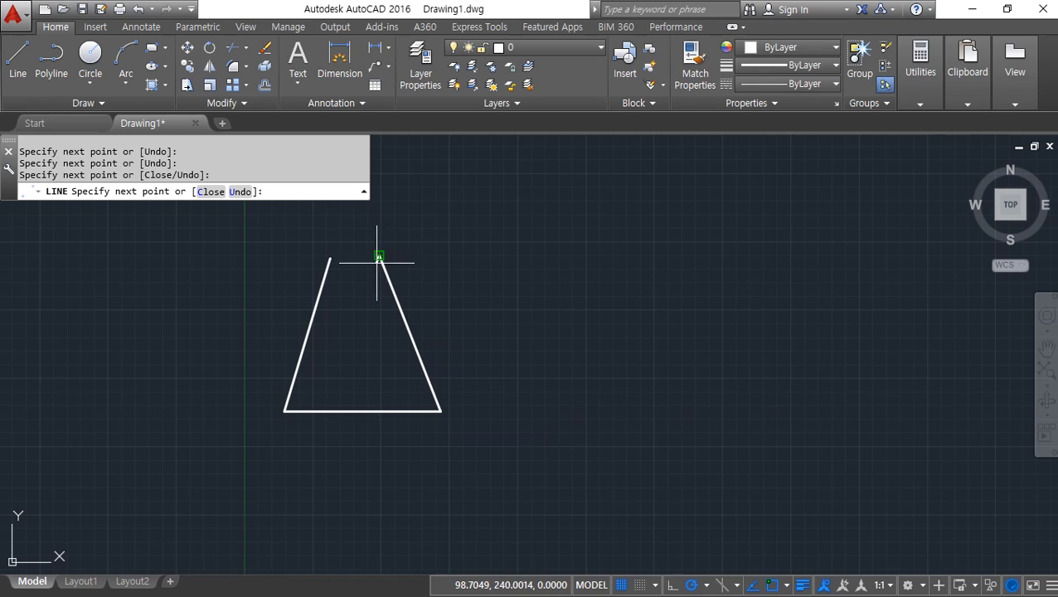
pyautogui.press('Return')
pyautogui.moveTo(340, 300)
pyautogui.mouseDown()
pyautogui.moveTo(401, 243)
pyautogui.moveTo(366, 295)
pyautogui.moveTo(290, 295)
pyautogui.moveTo(421, 272)
pyautogui.moveTo(344, 300)
pyautogui.moveTo(435, 208)
pyautogui.moveTo(355, 201)
pyautogui.moveTo(436, 297)
pyautogui.mouseUp()
pyautogui.press('Escape')
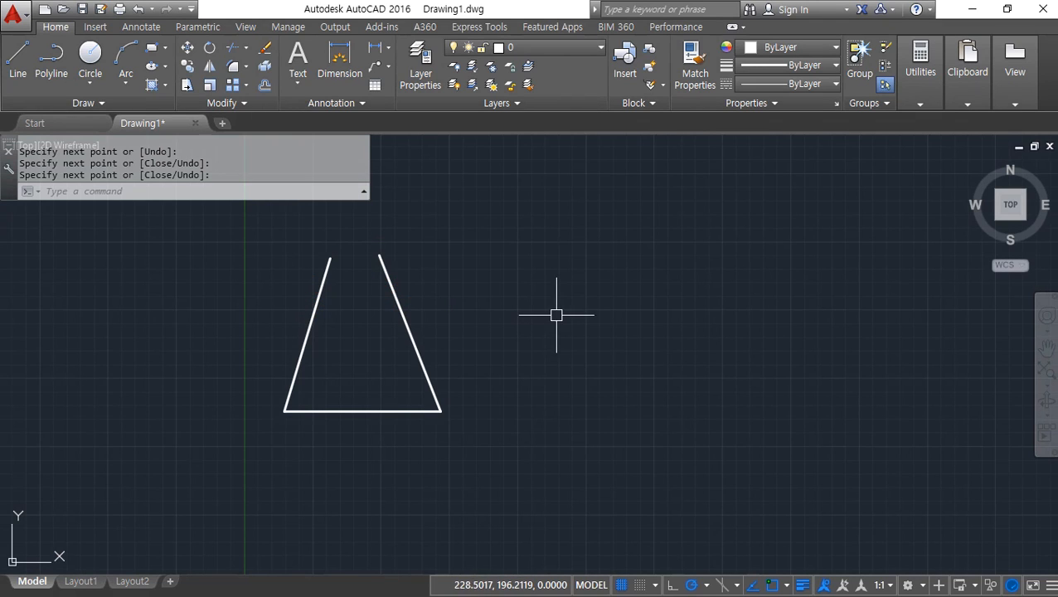
# - Draw a closed five-line outline beside the open trapezoid, with its slanted right side crossing above the top edge before closing
pyautogui.write('l')
pyautogui.press('Return')
pyautogui.click(640, 250)
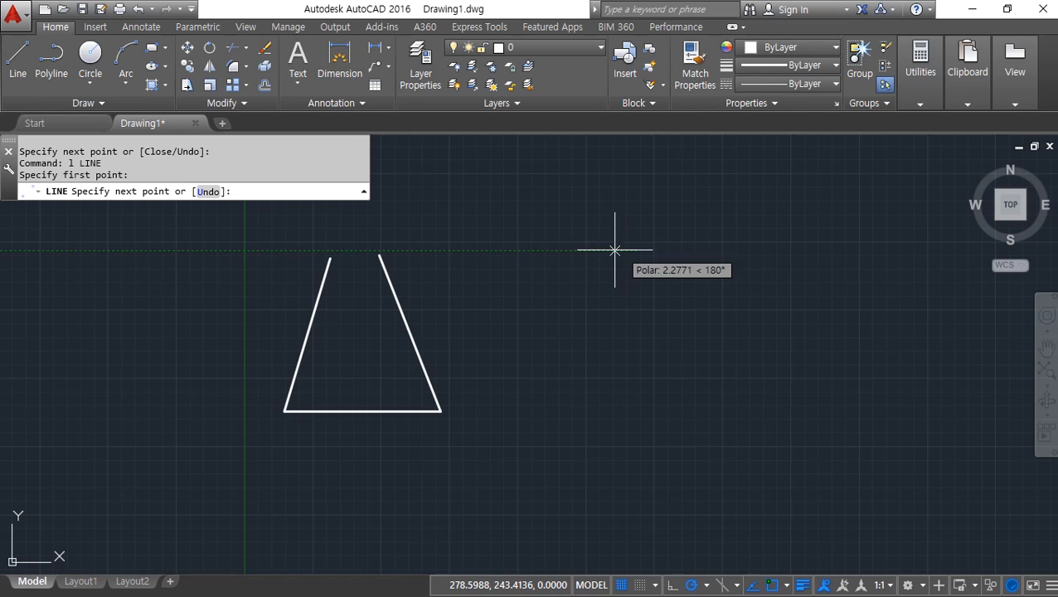
pyautogui.click(509, 250)
pyautogui.click(509, 417)
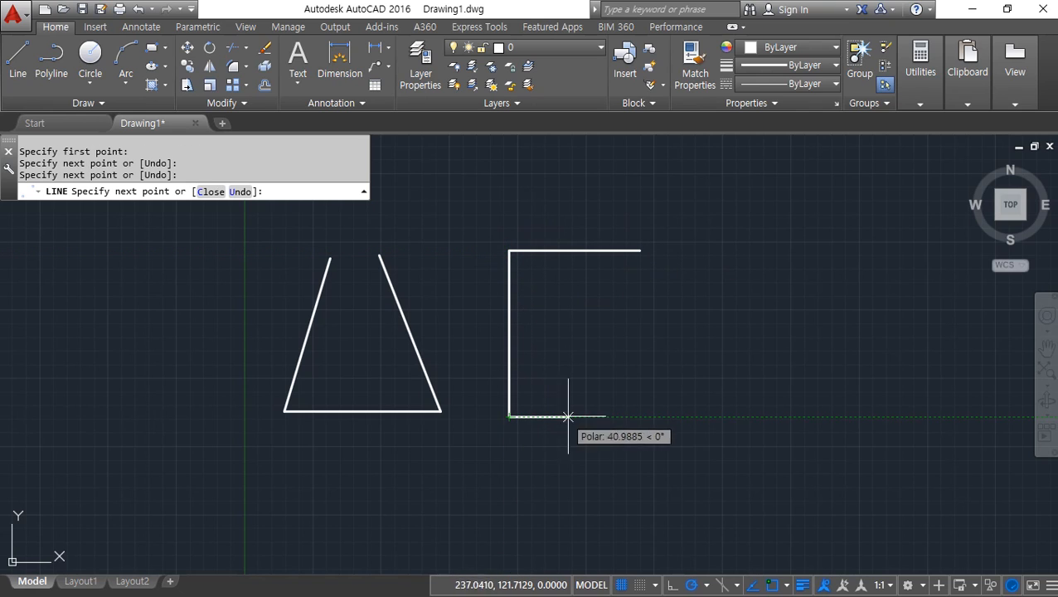
pyautogui.click(650, 416)
pyautogui.click(626, 235)
pyautogui.write('c')
pyautogui.press('Return')
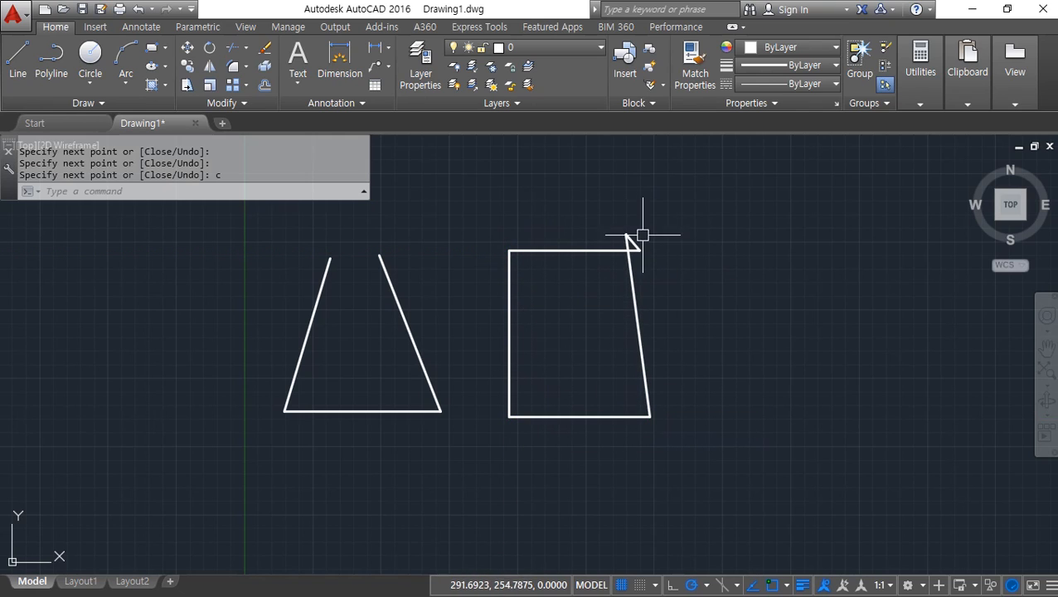
pyautogui.scroll(3, 632, 237)
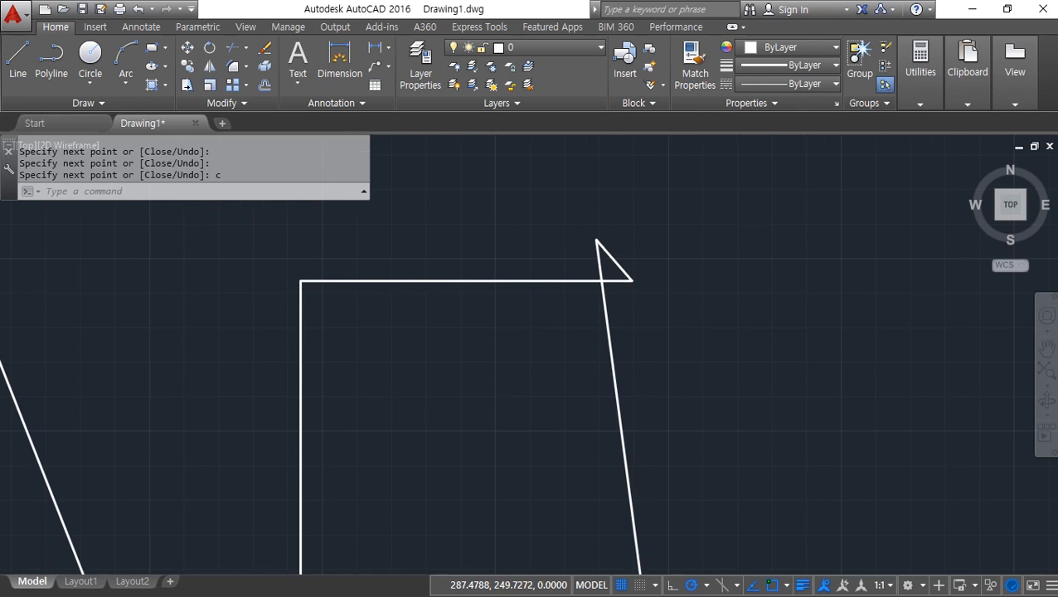
# - Select the open trapezoid's three lines one by one to check that they are separate objects, and clear the selection
pyautogui.scroll(-2, 623, 263)
pyautogui.moveTo(632, 325)
pyautogui.mouseDown()
pyautogui.moveTo(657, 279)
pyautogui.moveTo(642, 323)
pyautogui.mouseUp()
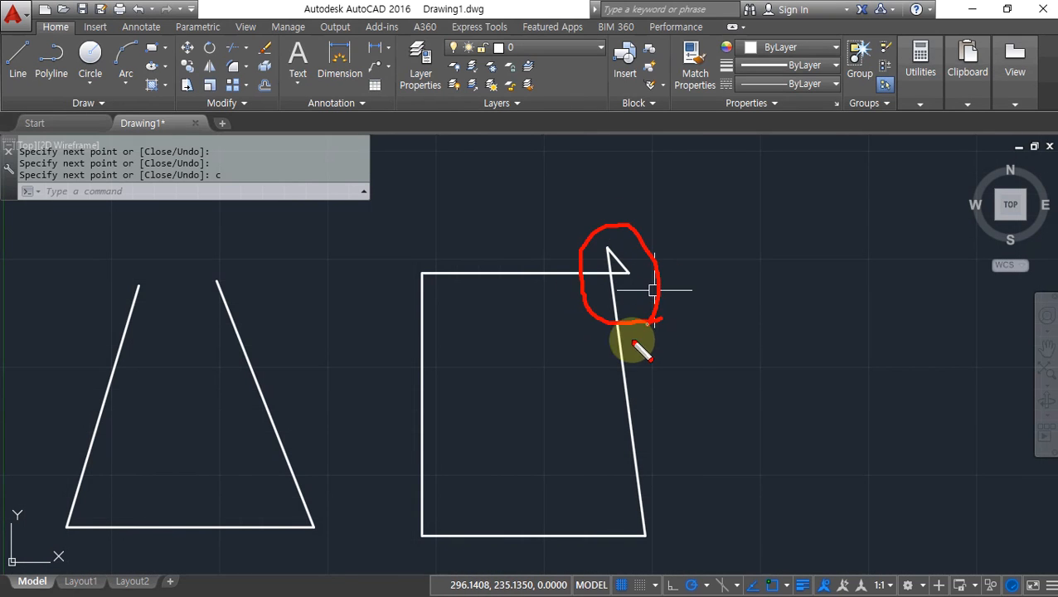
pyautogui.press('Escape')
pyautogui.scroll(-2, 366, 407)
pyautogui.moveTo(370, 403); pyautogui.dragTo(423, 372, button='middle')
pyautogui.click(363, 394)
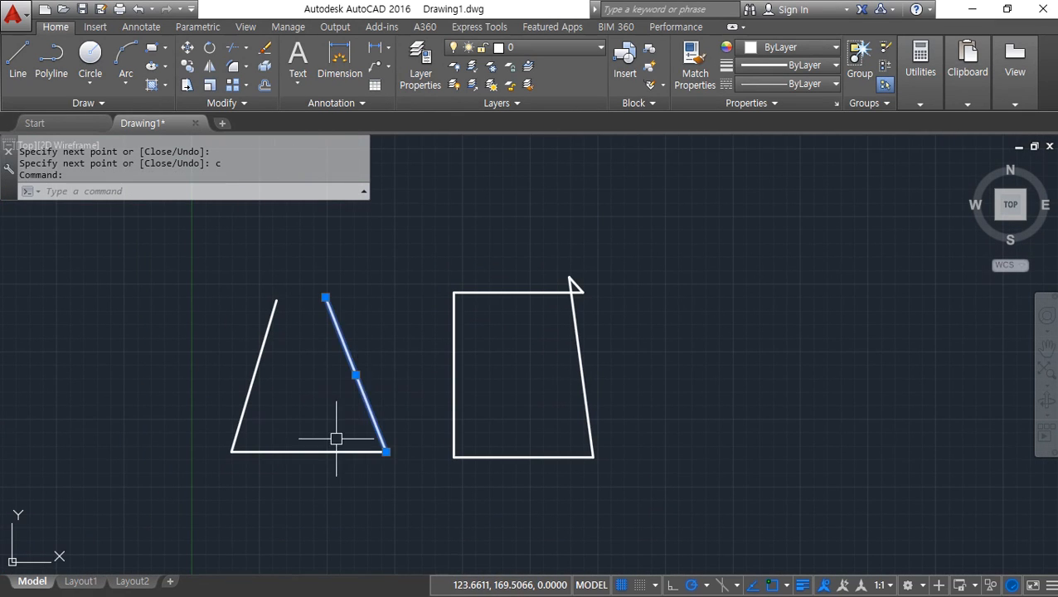
pyautogui.click(321, 452)
pyautogui.click(249, 383)
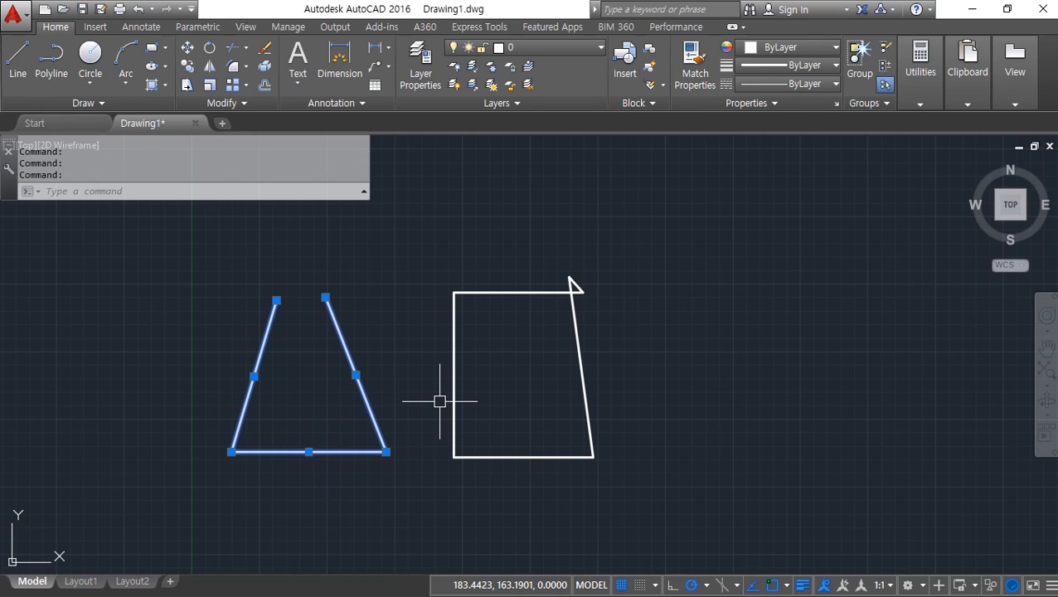
pyautogui.press('Escape')
# - Extrude the open trapezoid's three separate lines upward to a freehand height in a tilted 3D view
pyautogui.keyDown('shift'); pyautogui.moveTo(328, 413); pyautogui.dragTo(314, 370, button='middle'); pyautogui.keyUp('shift')
pyautogui.write('ext')
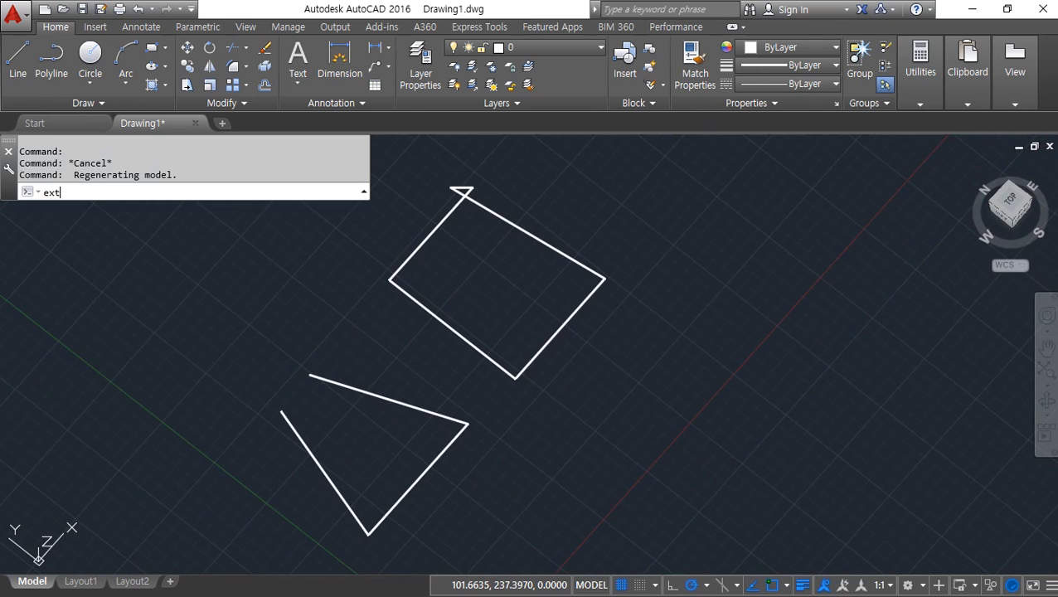
pyautogui.press('Return')
pyautogui.moveTo(126, 217)
pyautogui.mouseDown()
pyautogui.moveTo(83, 178)
pyautogui.moveTo(211, 166)
pyautogui.moveTo(199, 219)
pyautogui.moveTo(116, 222)
pyautogui.mouseUp()
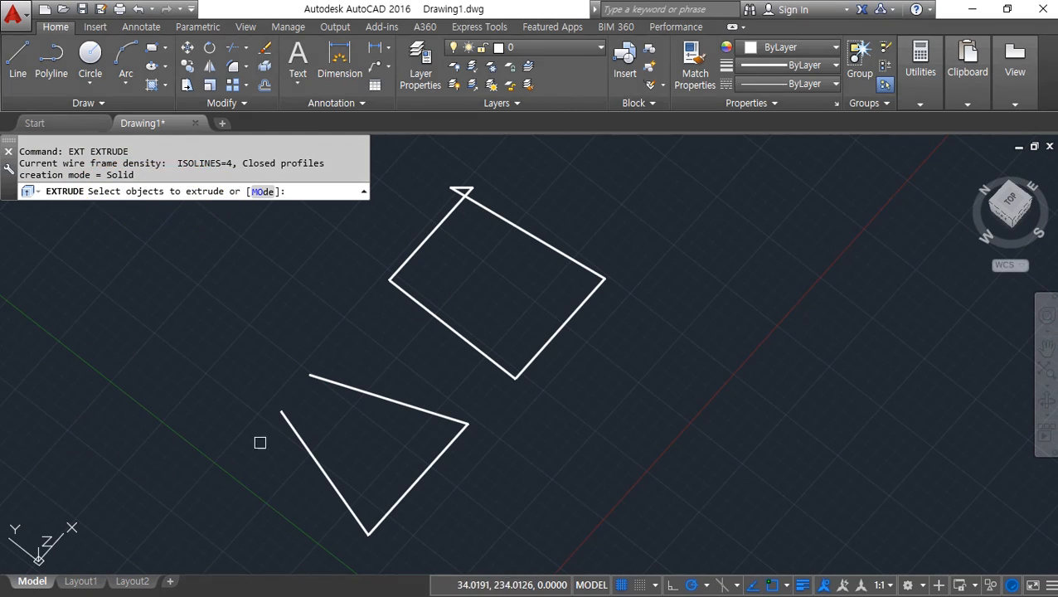
pyautogui.click(362, 388)
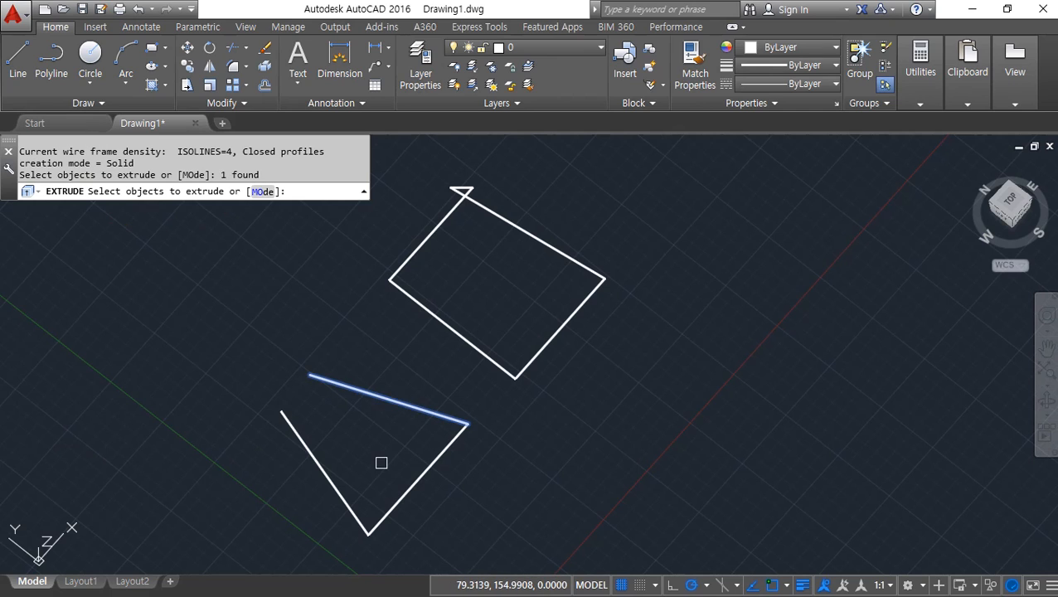
pyautogui.click(399, 494)
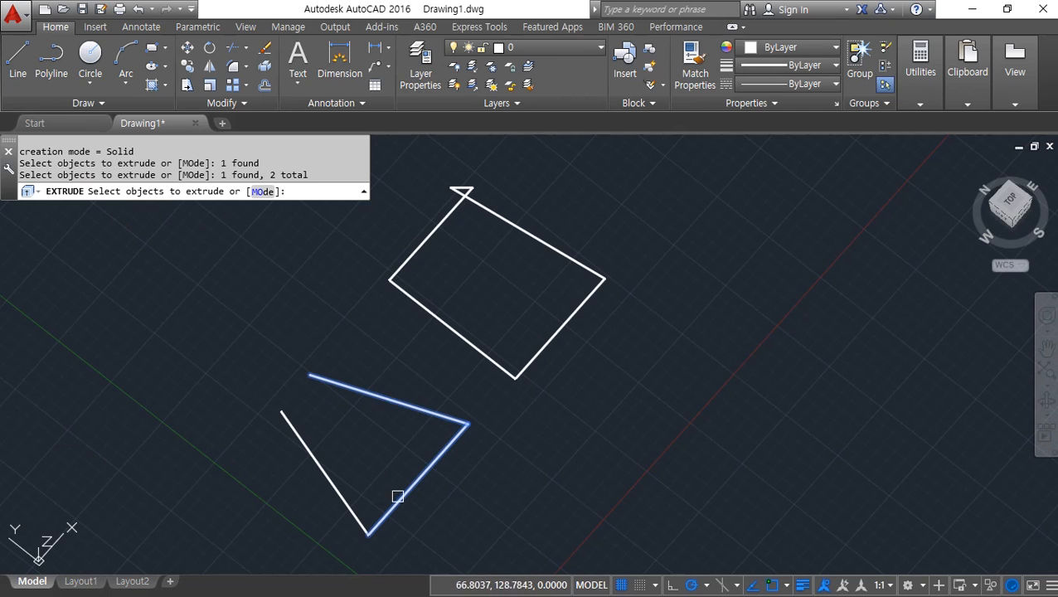
pyautogui.click(340, 496)
pyautogui.press('Return')
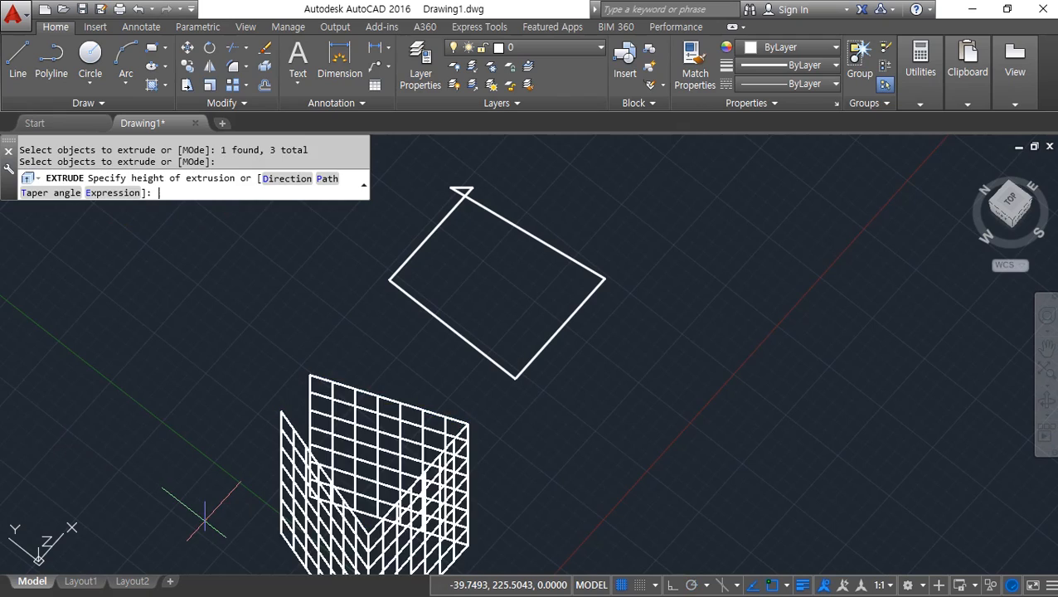
pyautogui.click(263, 246)
# - Undo the extrusion of the open trapezoid, returning to its flat lines
pyautogui.keyDown('shift'); pyautogui.moveTo(238, 371); pyautogui.dragTo(226, 413, button='middle'); pyautogui.keyUp('shift')
pyautogui.hotkey('ctrl', 'z')
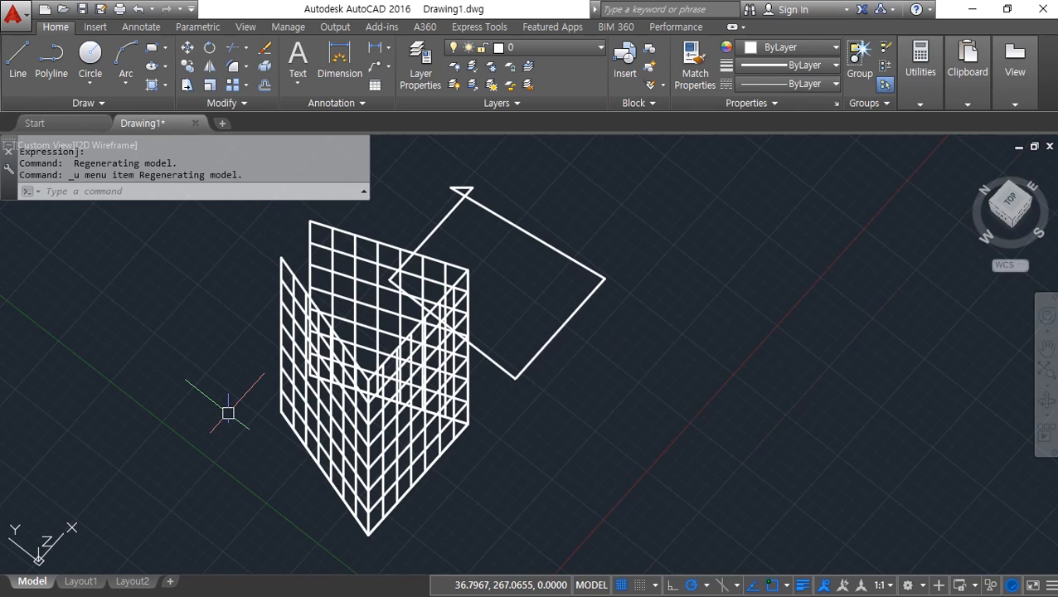
pyautogui.hotkey('ctrl', 'z')
pyautogui.hotkey('ctrl', 'z')
# - Extrude all lines of the self-crossing outline upward to a freehand height, selecting them with a crossing window
pyautogui.write('e')
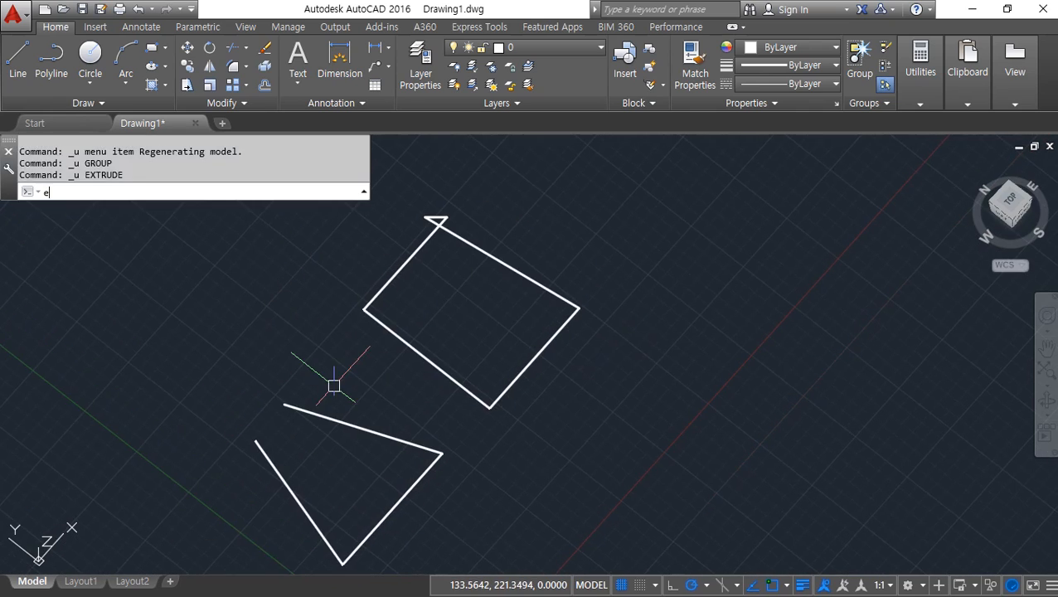
pyautogui.write('xt')
pyautogui.press('Return')
pyautogui.click(570, 383)
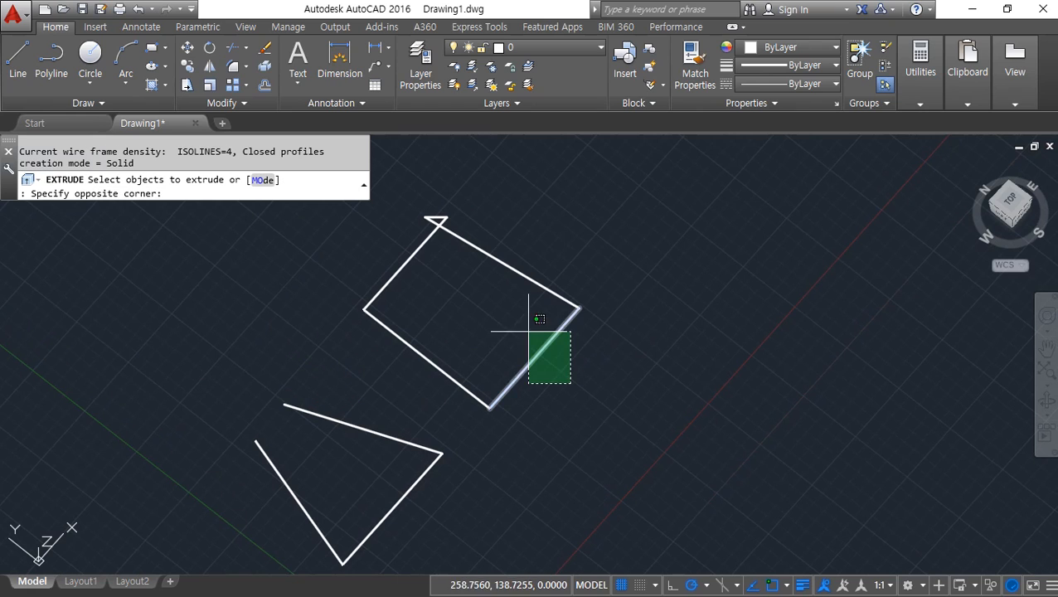
pyautogui.click(416, 205)
pyautogui.press('Return')
pyautogui.moveTo(534, 198); pyautogui.dragTo(481, 274, button='middle')
pyautogui.click(545, 215)
# - Undo the extrusion of the self-crossing outline
pyautogui.hotkey('ctrl', 'z')
pyautogui.hotkey('ctrl', 'z')
pyautogui.hotkey('ctrl', 'z')
pyautogui.hotkey('ctrl', 'z')
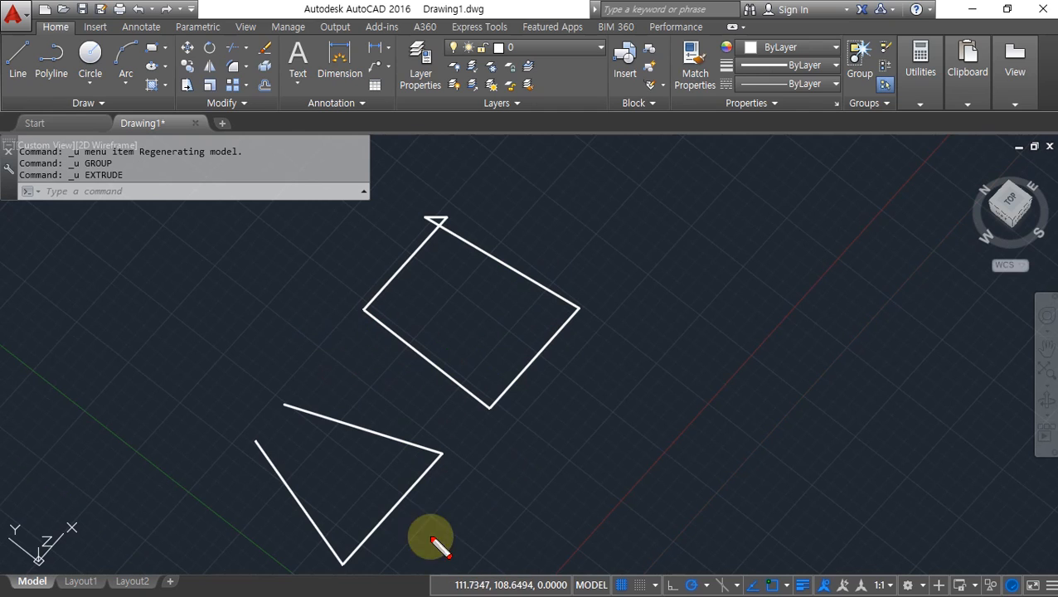
pyautogui.moveTo(407, 561)
pyautogui.mouseDown()
pyautogui.moveTo(243, 389)
pyautogui.moveTo(514, 527)
pyautogui.mouseUp()
pyautogui.moveTo(487, 408)
pyautogui.mouseDown()
pyautogui.moveTo(591, 385)
pyautogui.moveTo(398, 222)
pyautogui.mouseUp()
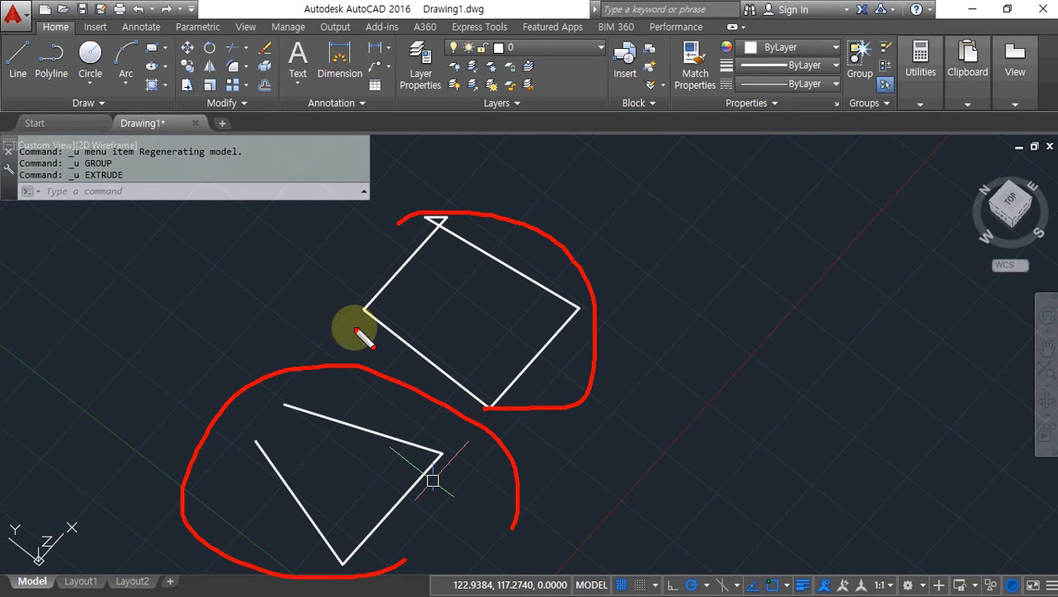
pyautogui.moveTo(357, 333); pyautogui.dragTo(444, 439)
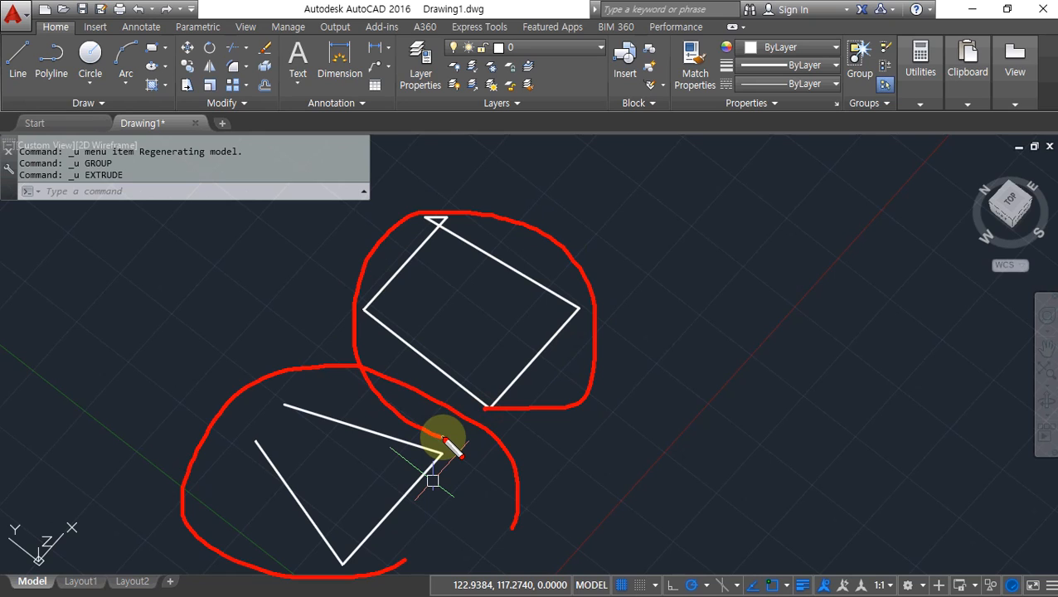
pyautogui.press('Escape')
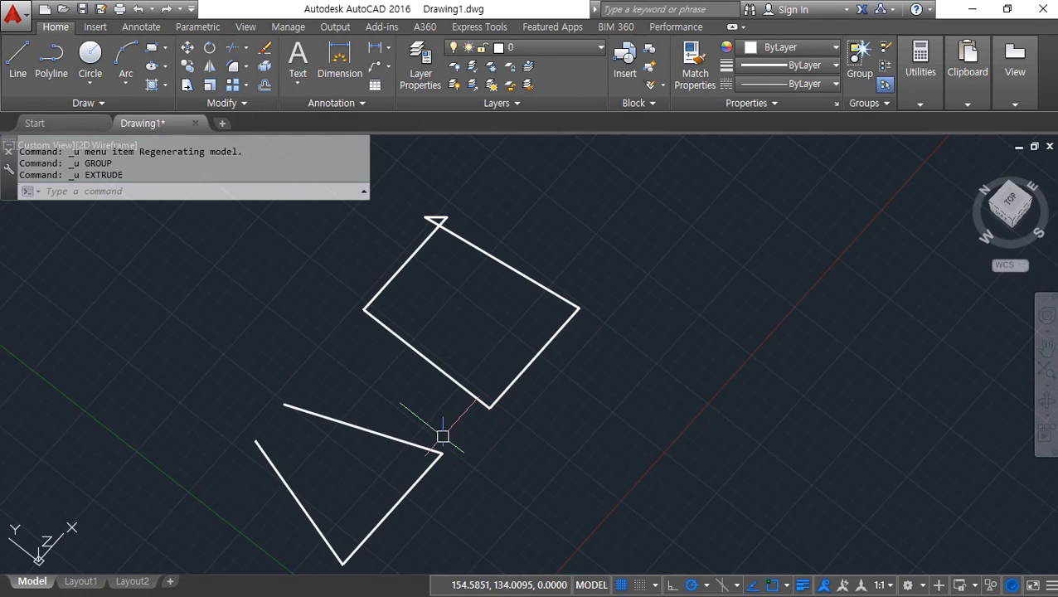
pyautogui.scroll(3, 359, 441)
pyautogui.scroll(-2, 422, 362)
pyautogui.moveTo(422, 362); pyautogui.dragTo(410, 411, button='middle')
pyautogui.hotkey('ctrl', 'alt', 'd')
pyautogui.moveTo(376, 520)
pyautogui.mouseDown()
pyautogui.moveTo(351, 524)
pyautogui.moveTo(427, 433)
pyautogui.moveTo(320, 537)
pyautogui.mouseUp()
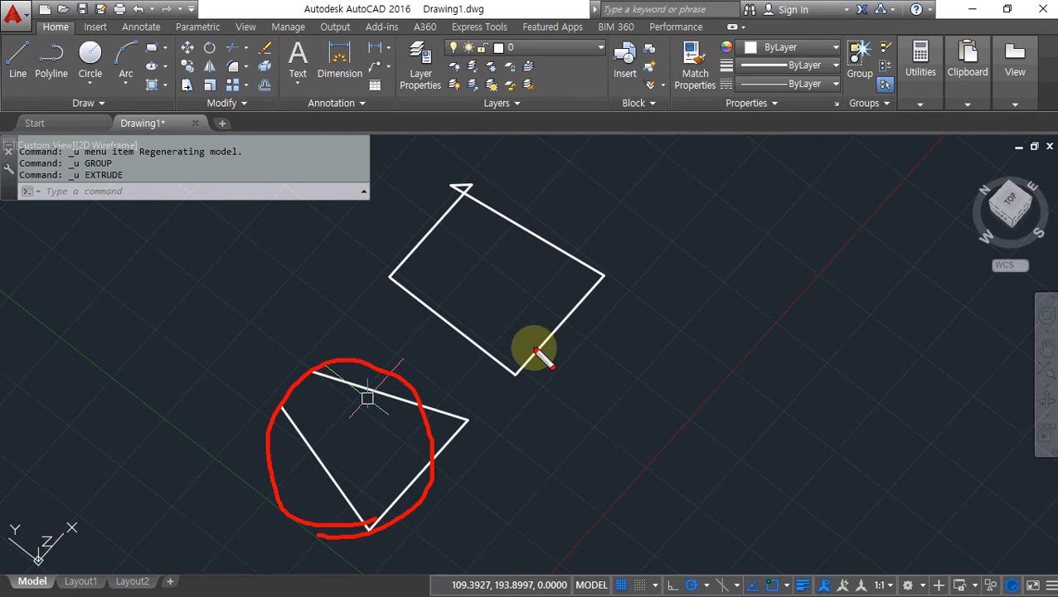
pyautogui.moveTo(535, 365)
pyautogui.mouseDown()
pyautogui.moveTo(413, 224)
pyautogui.moveTo(486, 378)
pyautogui.mouseUp()
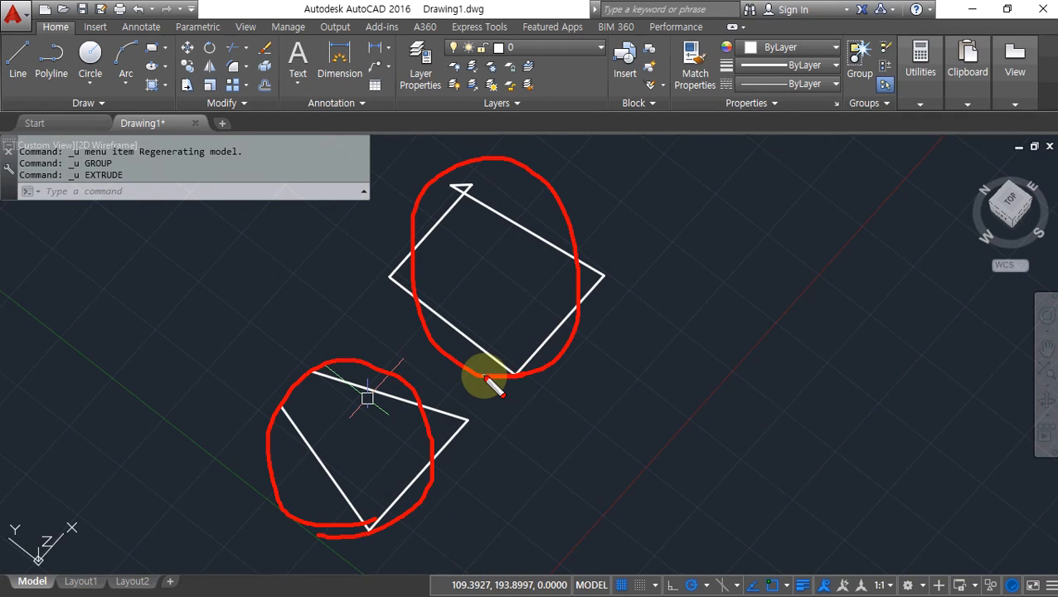
pyautogui.press('Escape')
# - Join the open trapezoid's three lines into one polyline and select it to check the result
pyautogui.write('J')
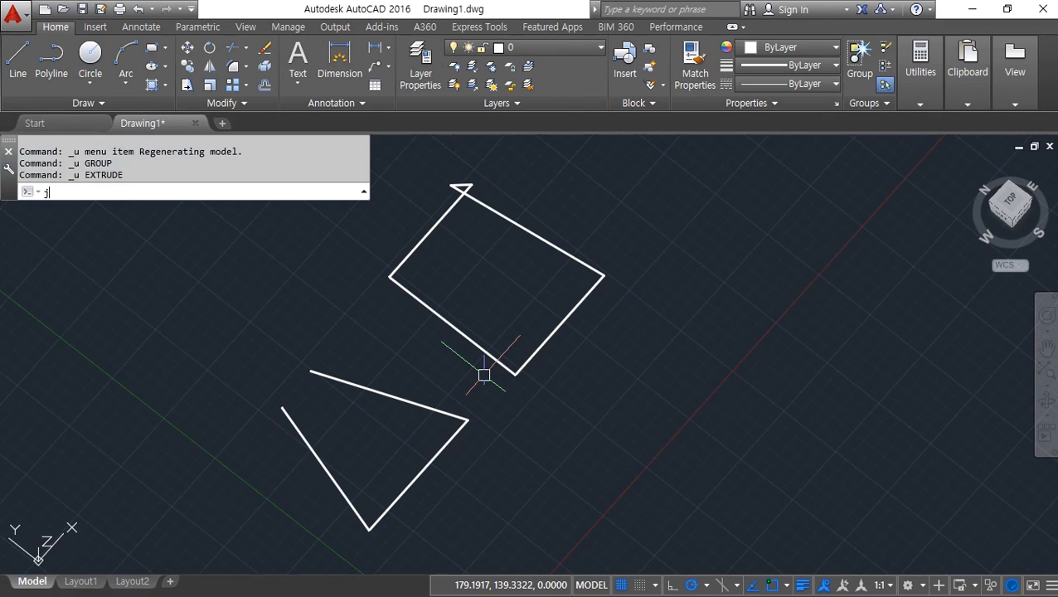
pyautogui.press('Return')
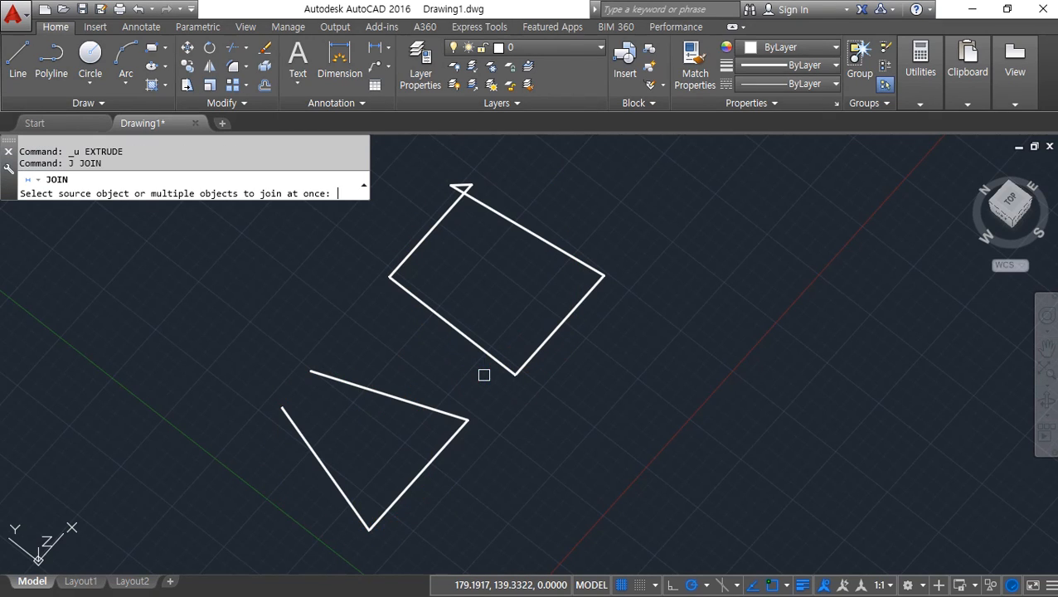
pyautogui.click(305, 442)
pyautogui.click(429, 460)
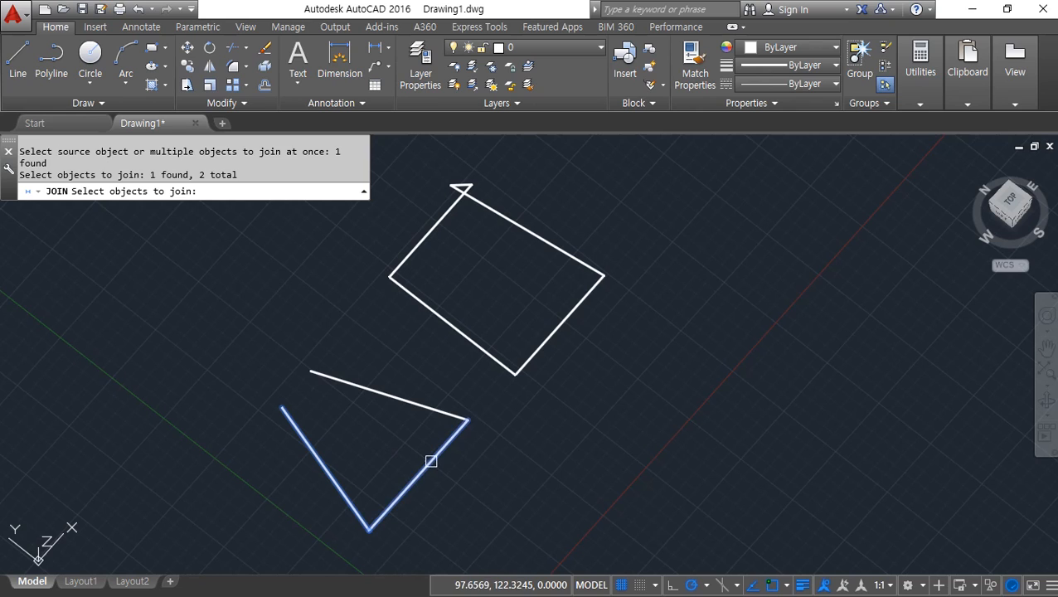
pyautogui.click(423, 409)
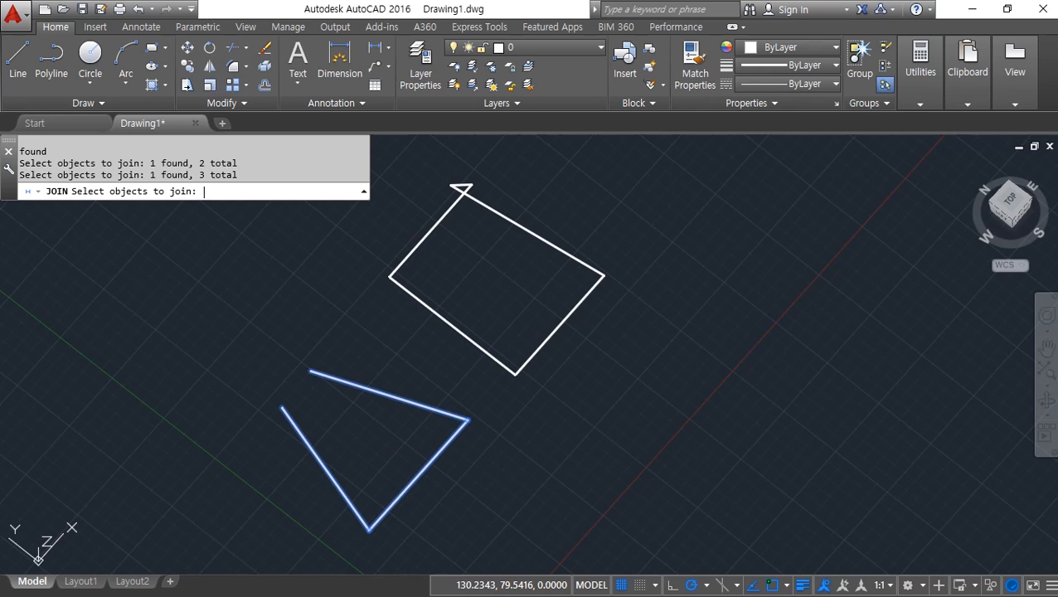
pyautogui.press('Return')
pyautogui.click(419, 477)
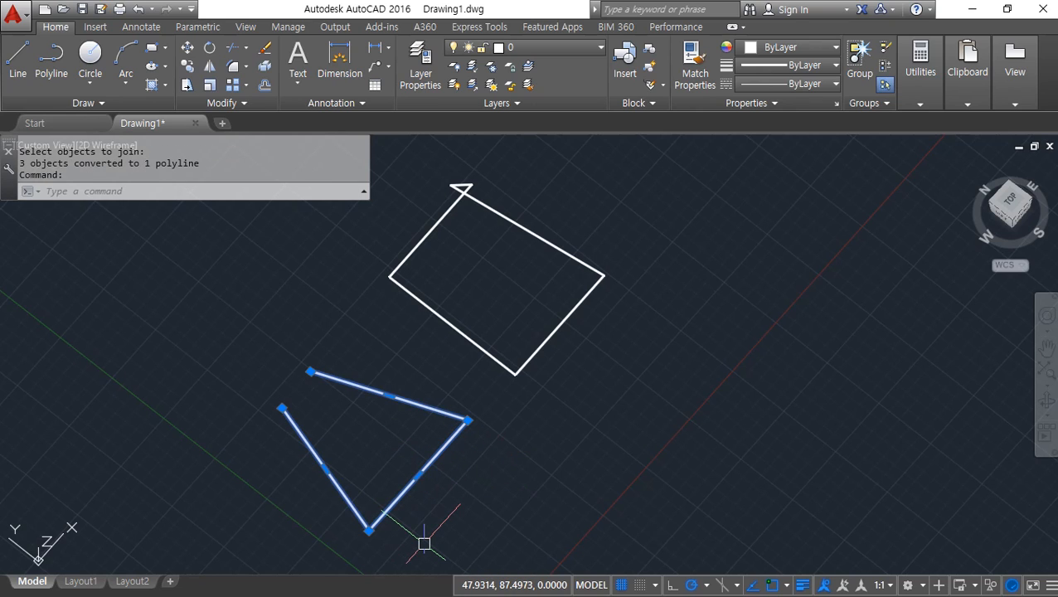
pyautogui.press('Escape')
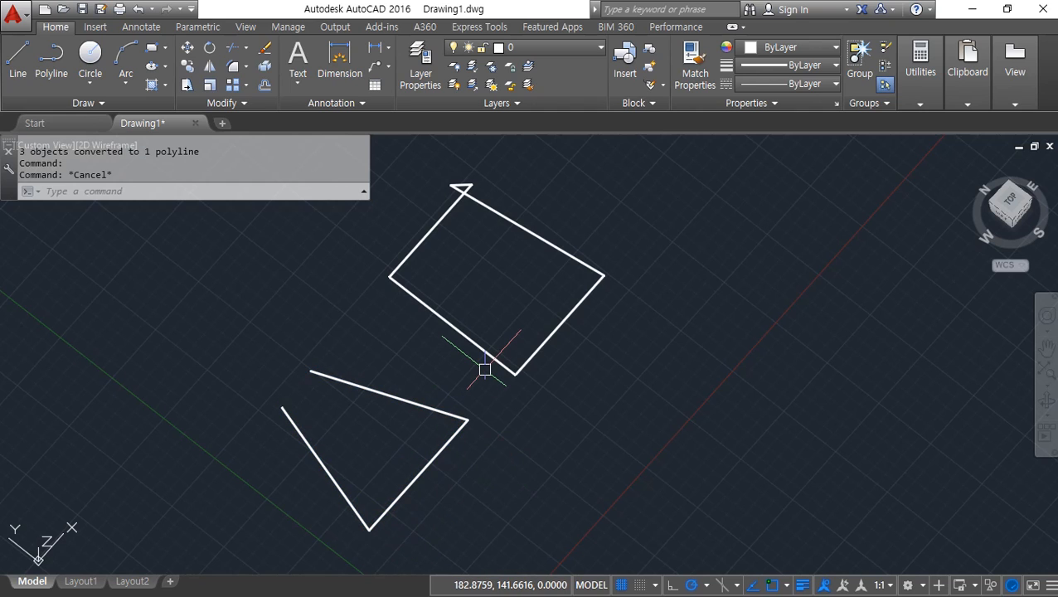
# - Use PEDIT to turn the self-crossing outline's edge nearest the trapezoid into a polyline
pyautogui.write('pe')
pyautogui.press('Return')
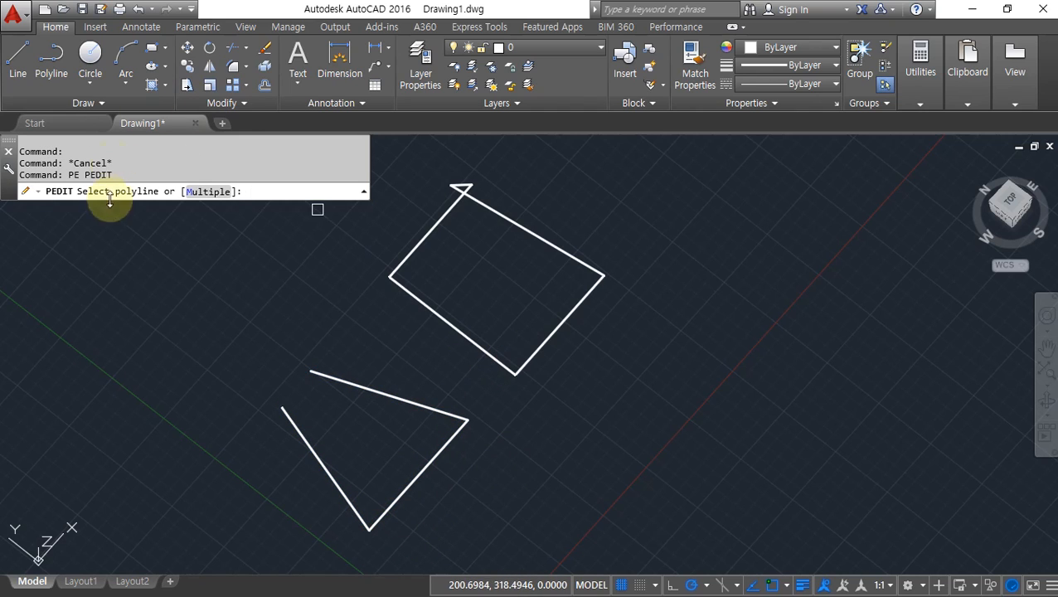
pyautogui.moveTo(103, 213)
pyautogui.mouseDown()
pyautogui.moveTo(81, 198)
pyautogui.moveTo(159, 172)
pyautogui.moveTo(82, 219)
pyautogui.mouseUp()
pyautogui.press('Escape')
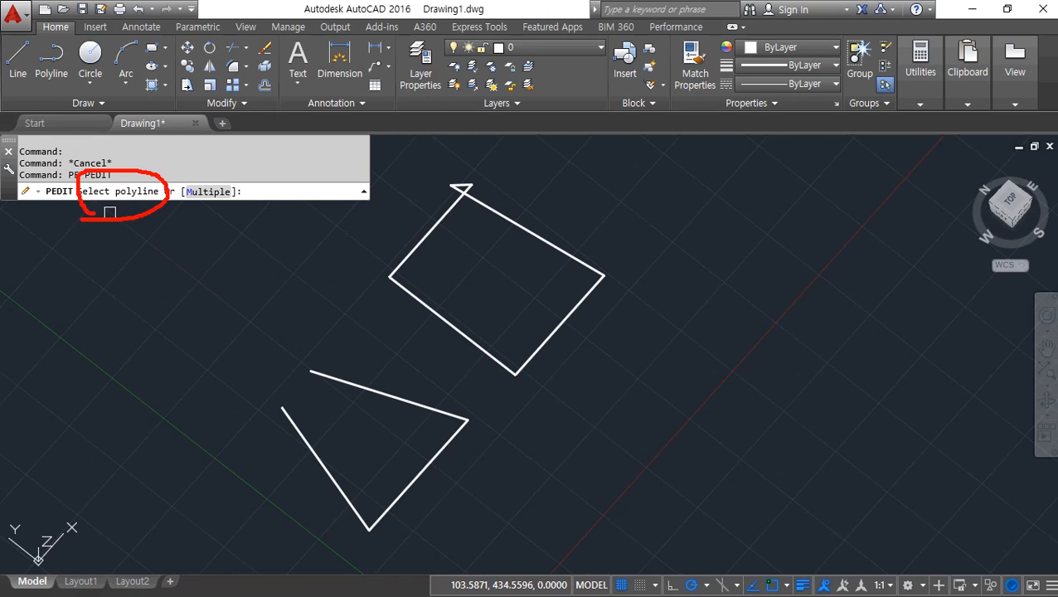
pyautogui.click(416, 299)
pyautogui.moveTo(455, 346)
pyautogui.mouseDown()
pyautogui.moveTo(439, 345)
pyautogui.moveTo(454, 308)
pyautogui.moveTo(433, 355)
pyautogui.mouseUp()
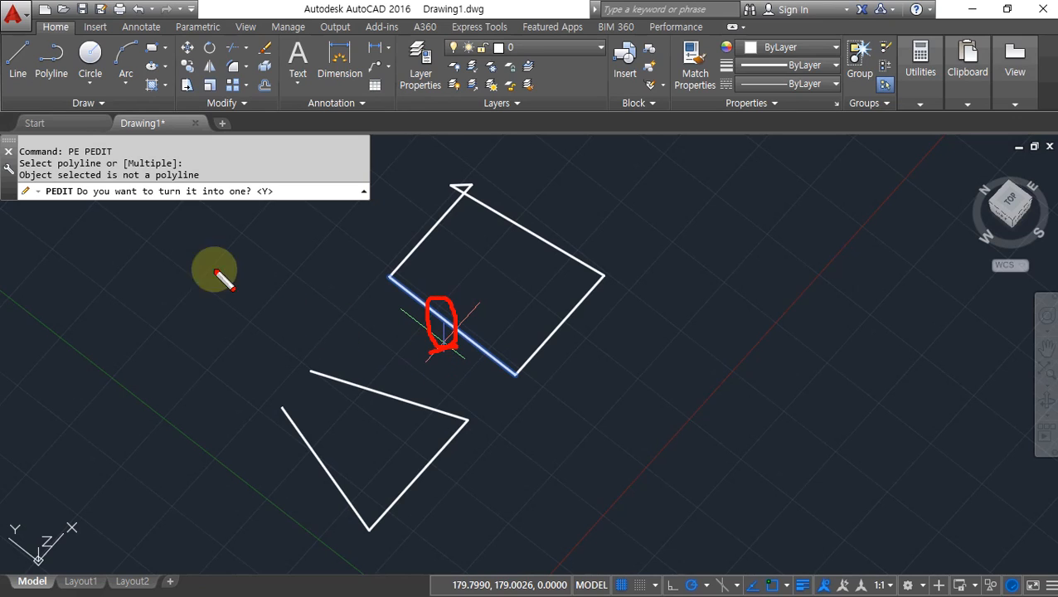
pyautogui.moveTo(69, 200); pyautogui.dragTo(215, 201)
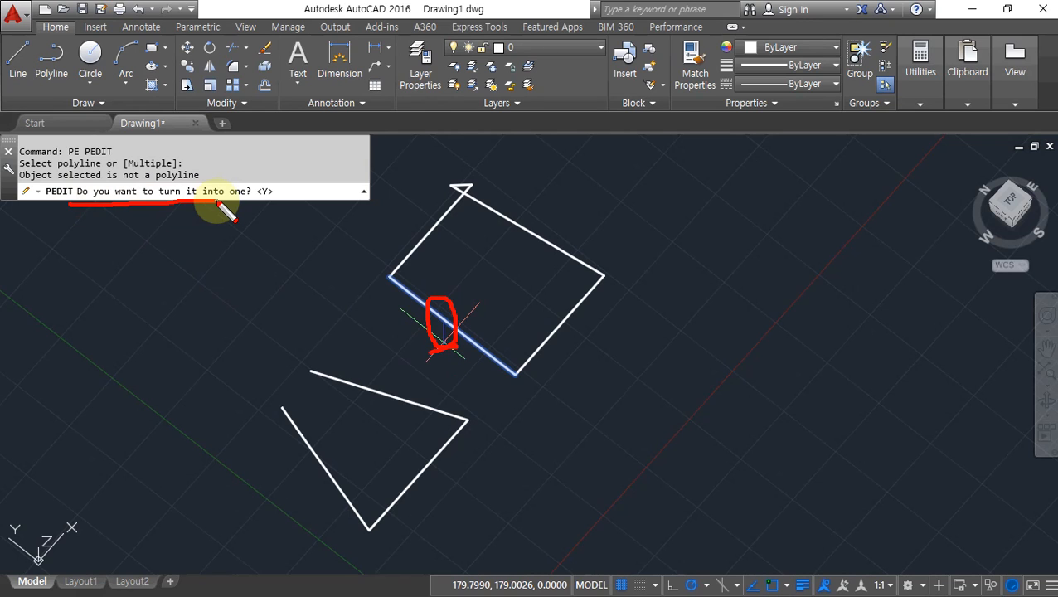
pyautogui.press('Escape')
pyautogui.press('Return')
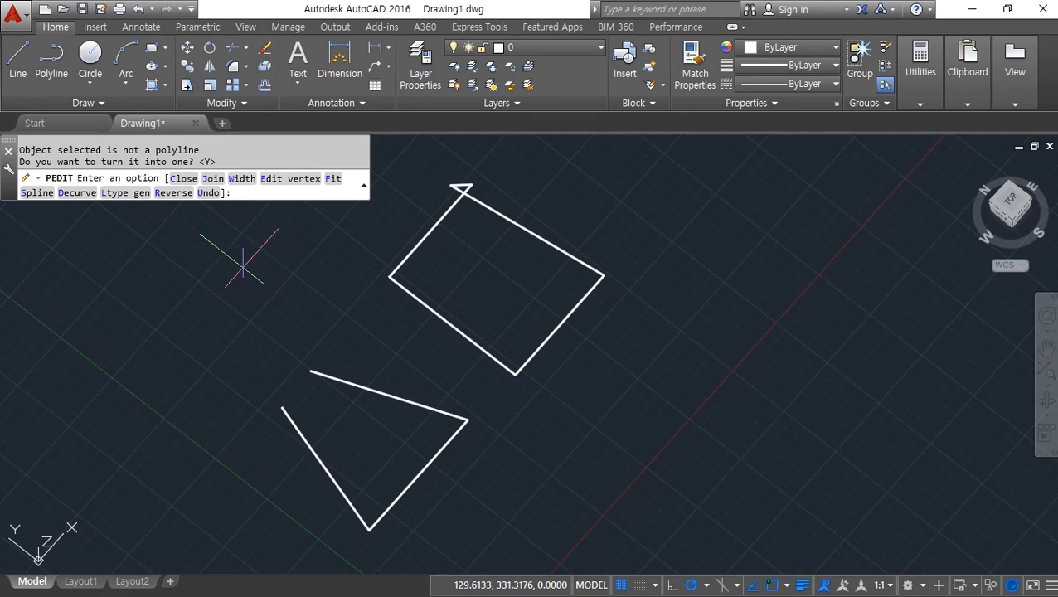
# - Join the outline's other four lines to this polyline with the PEDIT Join option
pyautogui.moveTo(208, 189)
pyautogui.mouseDown()
pyautogui.moveTo(192, 176)
pyautogui.moveTo(225, 192)
pyautogui.moveTo(200, 196)
pyautogui.moveTo(231, 172)
pyautogui.moveTo(224, 189)
pyautogui.moveTo(267, 208)
pyautogui.moveTo(318, 260)
pyautogui.moveTo(267, 282)
pyautogui.mouseUp()
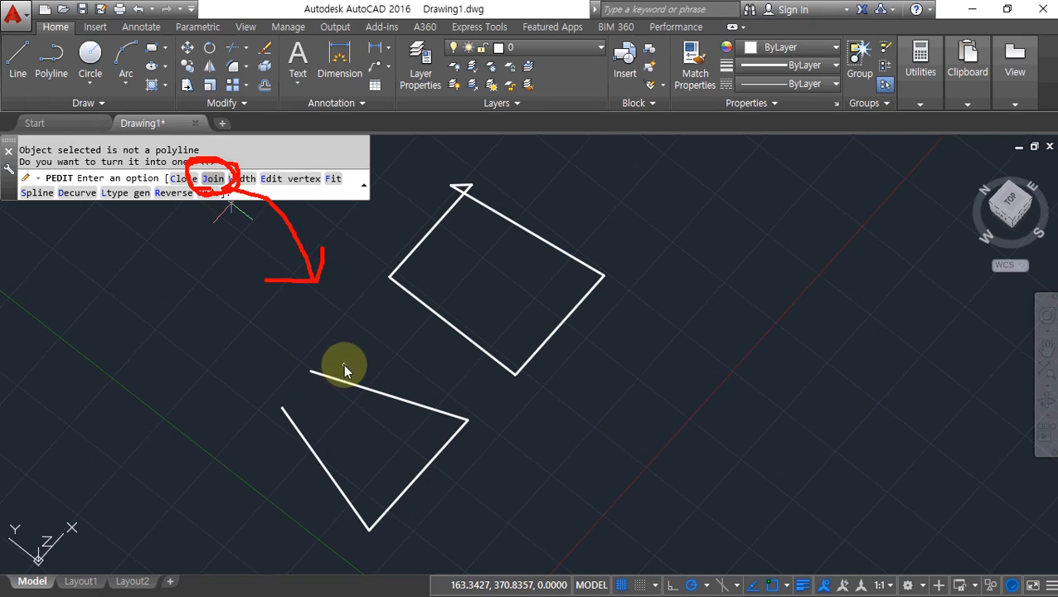
pyautogui.press('Escape')
pyautogui.click(213, 179)
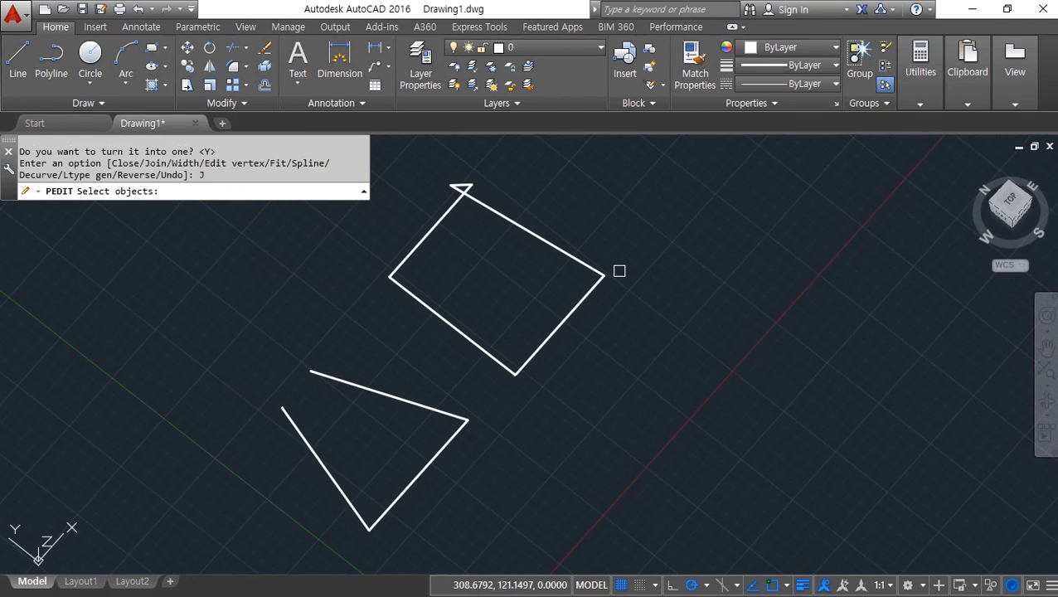
pyautogui.click(638, 324)
pyautogui.click(452, 160)
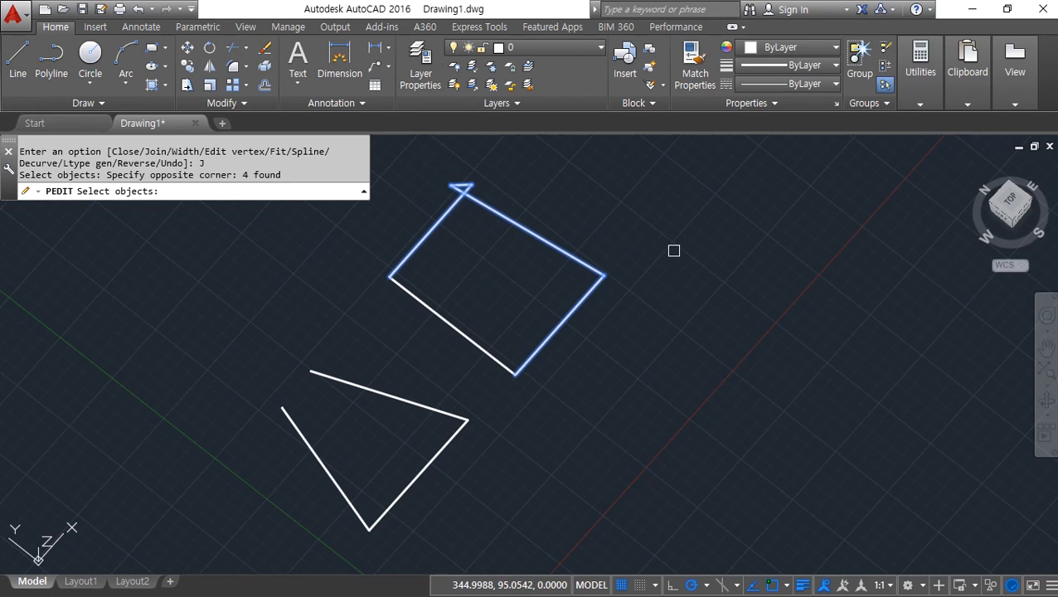
pyautogui.press('Return')
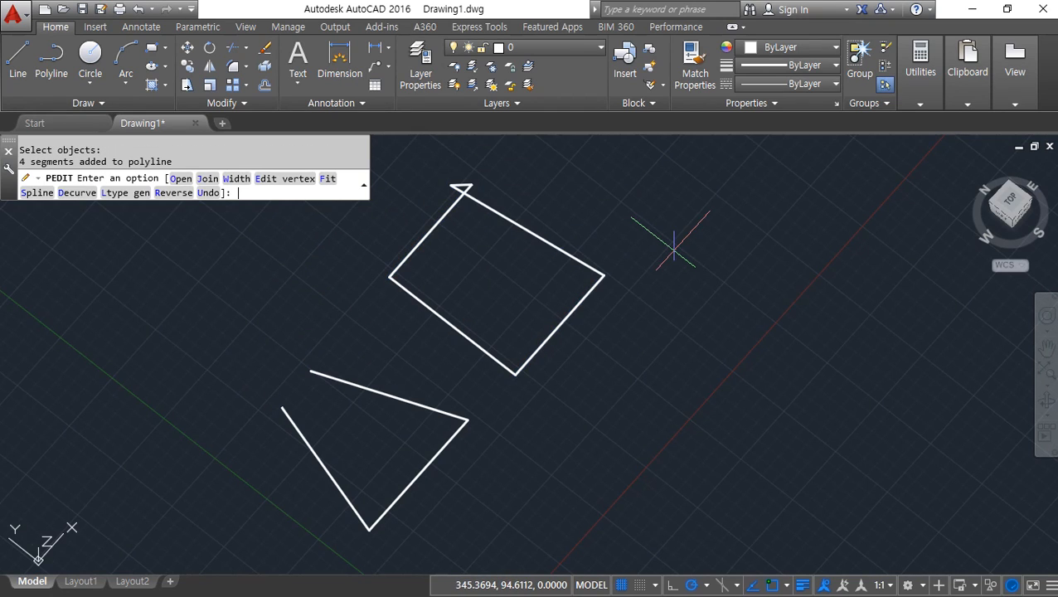
pyautogui.click(180, 179)
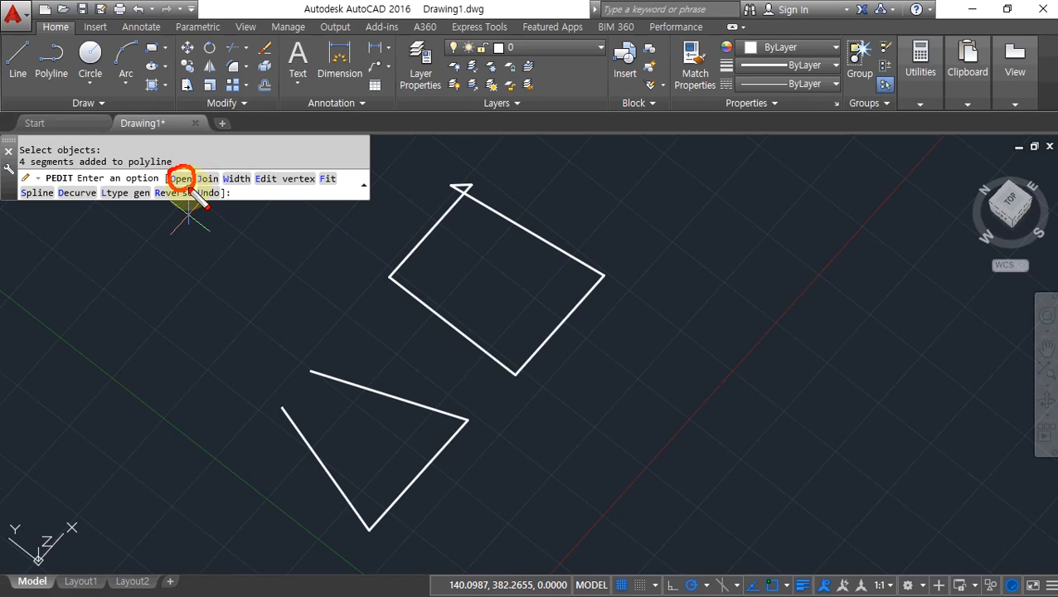
pyautogui.moveTo(518, 384)
pyautogui.mouseDown()
pyautogui.moveTo(406, 170)
pyautogui.moveTo(676, 245)
pyautogui.mouseUp()
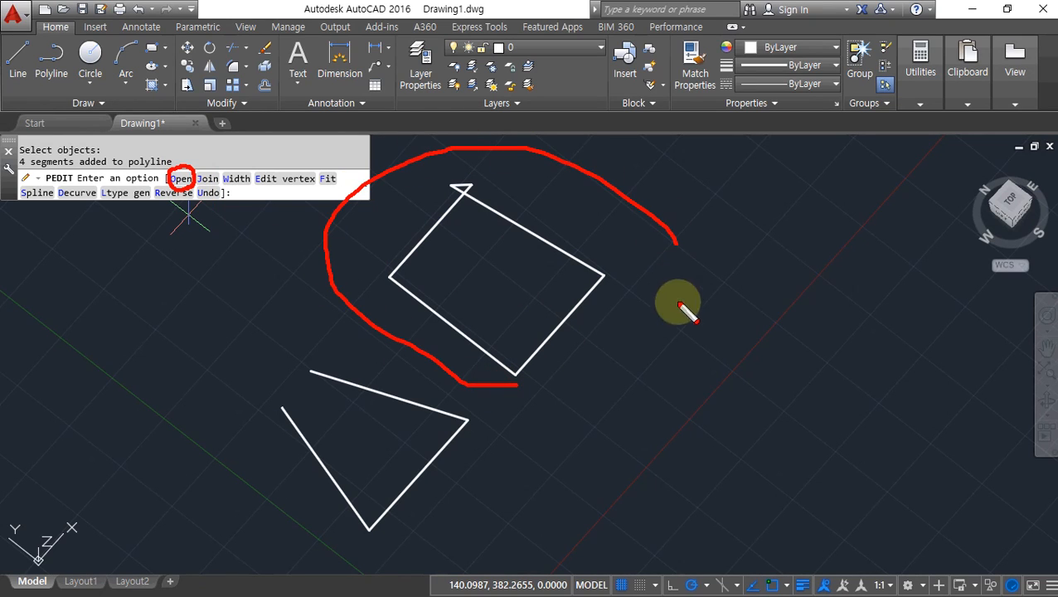
pyautogui.moveTo(678, 306); pyautogui.dragTo(425, 353)
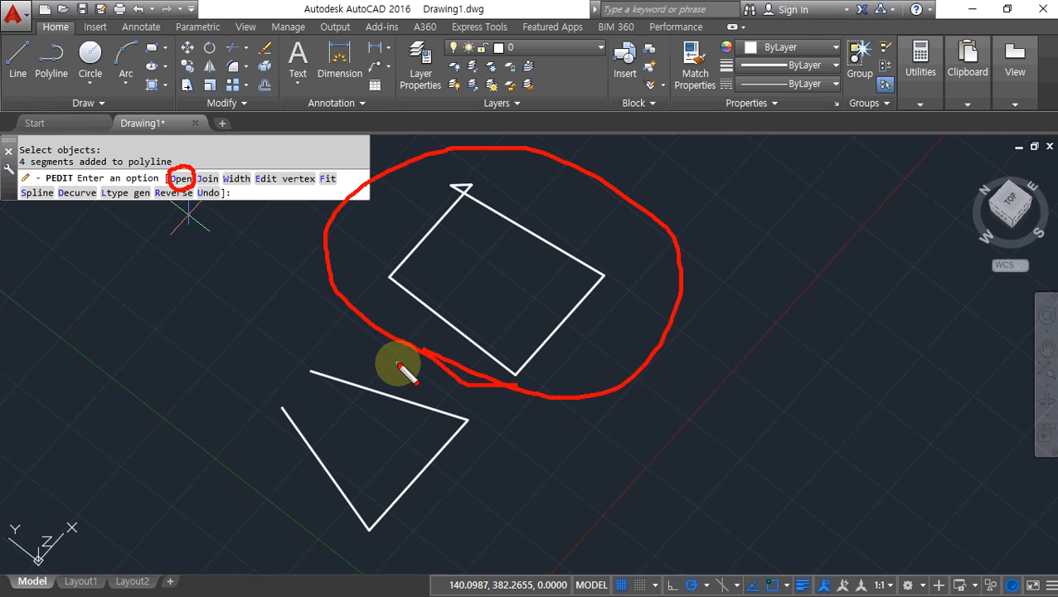
# - Examine the PEDIT options offered for the open trapezoid polyline and for the self-crossing outline
pyautogui.press('Escape')
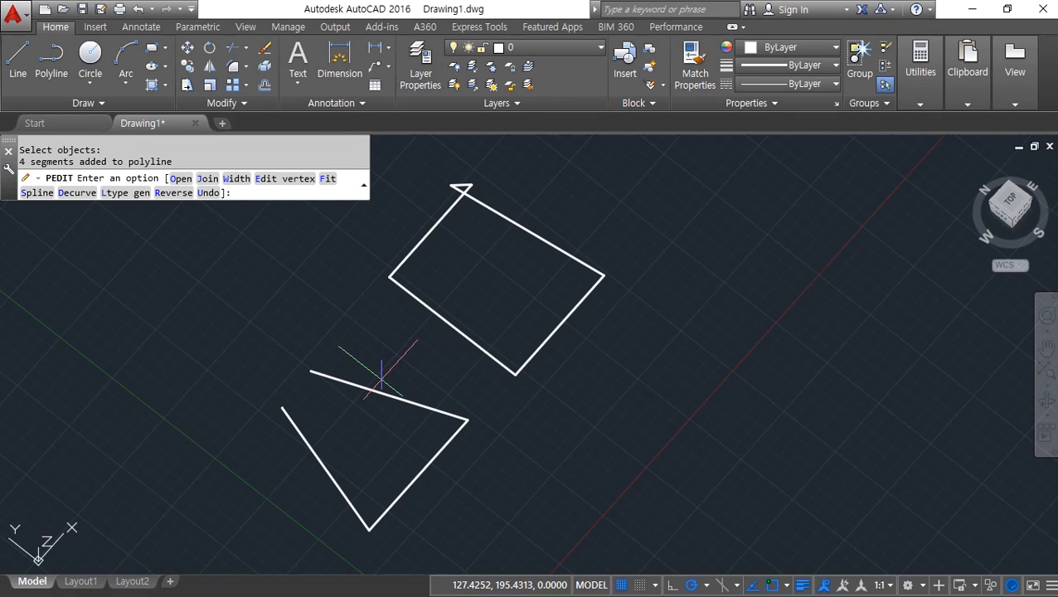
pyautogui.press('Return')
pyautogui.press('Return')
pyautogui.click(381, 384)
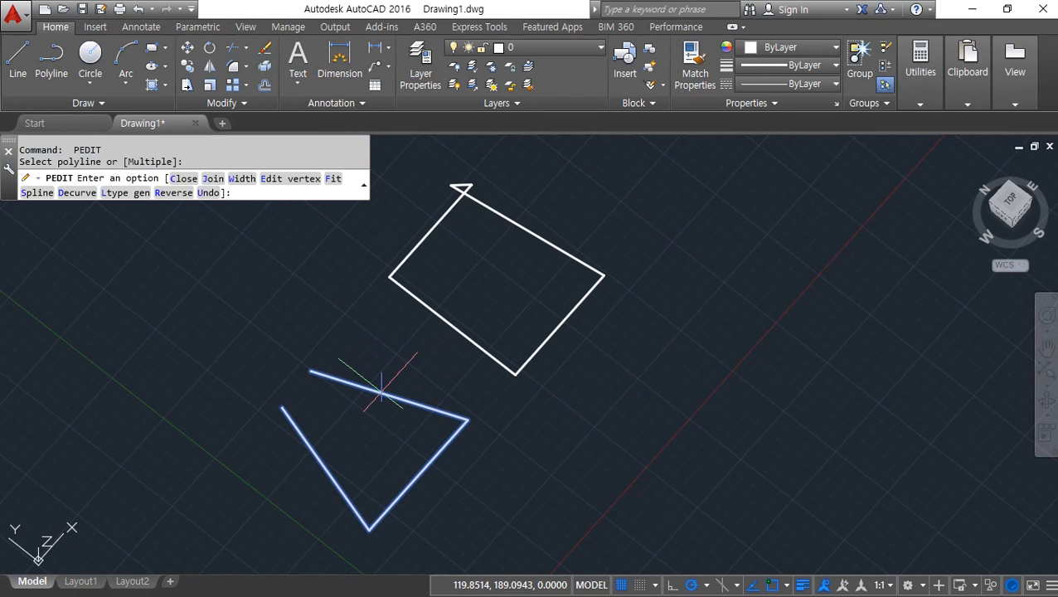
pyautogui.moveTo(214, 201)
pyautogui.mouseDown()
pyautogui.moveTo(154, 194)
pyautogui.moveTo(210, 191)
pyautogui.moveTo(205, 203)
pyautogui.mouseUp()
pyautogui.moveTo(319, 435)
pyautogui.mouseDown()
pyautogui.moveTo(253, 412)
pyautogui.moveTo(328, 369)
pyautogui.moveTo(296, 429)
pyautogui.mouseUp()
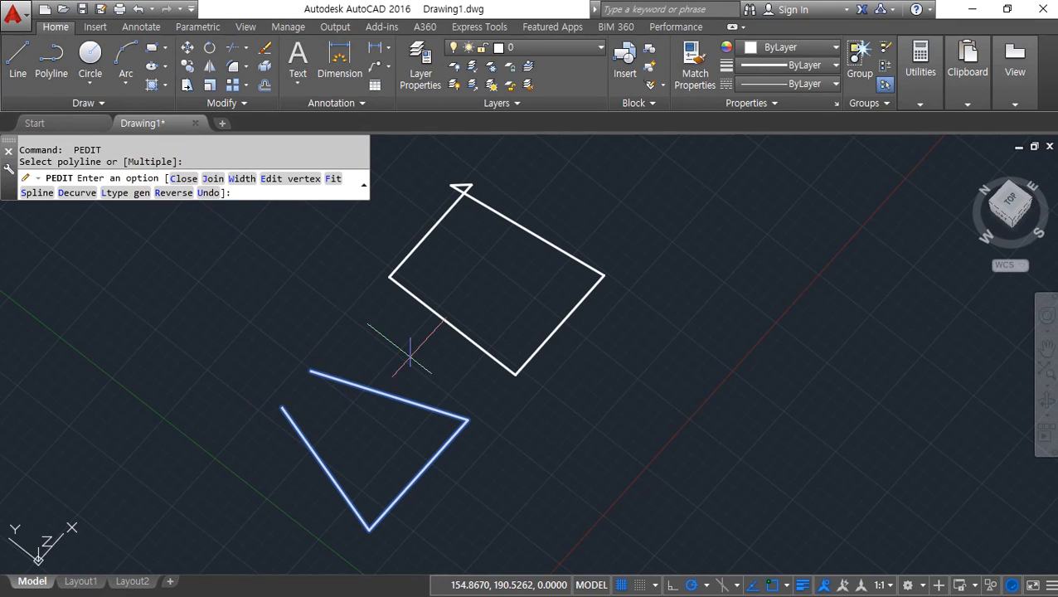
pyautogui.press('Escape')
pyautogui.press('Return')
pyautogui.click(442, 325)
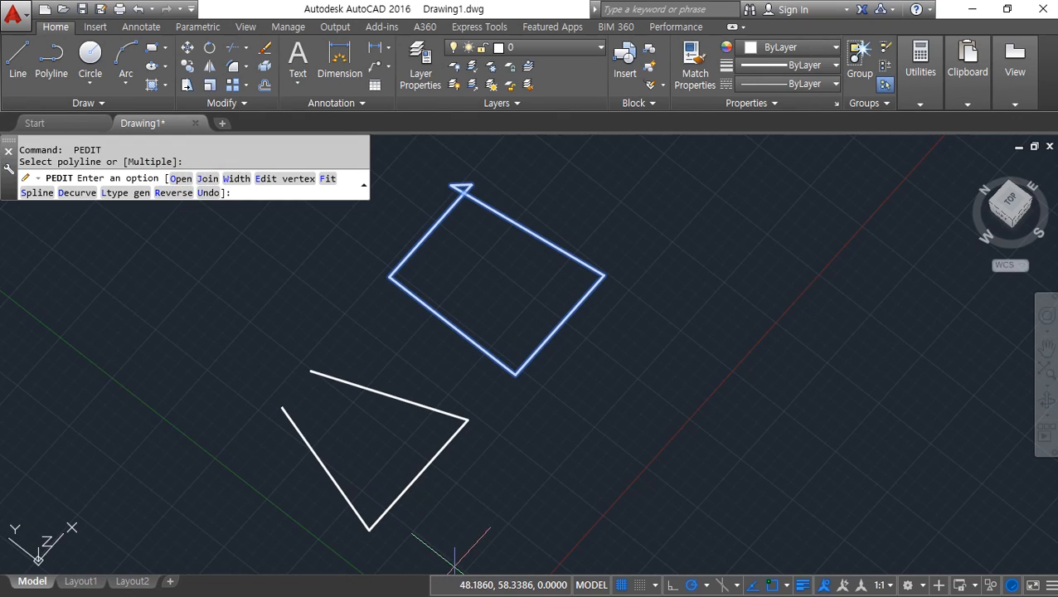
pyautogui.press('Escape')
# - Extrude the open trapezoid polyline upward by about 255 units and undo the extrusion
pyautogui.press('Return')
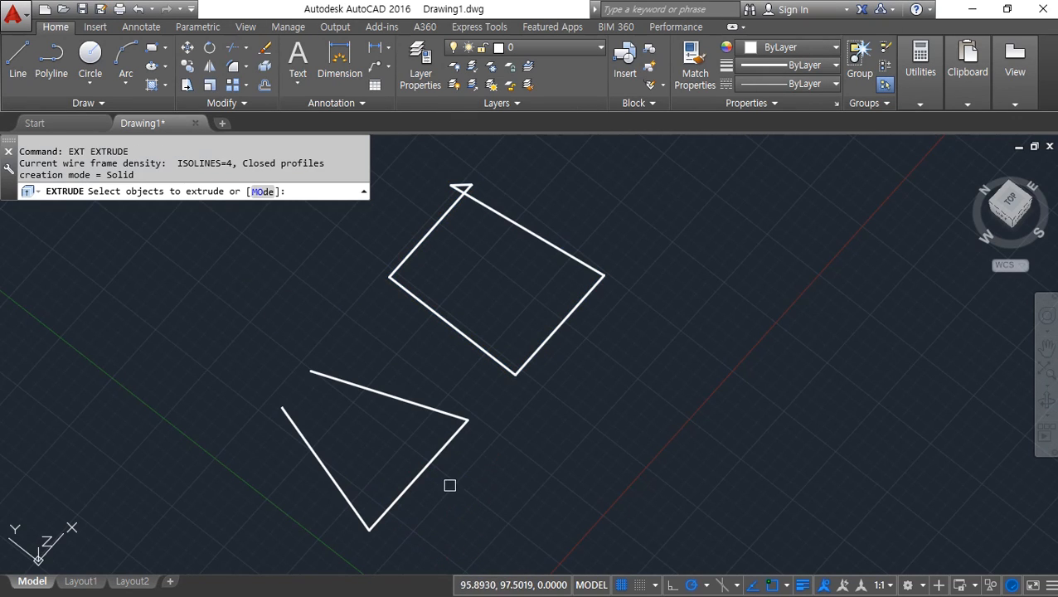
pyautogui.click(406, 478)
pyautogui.press('Return')
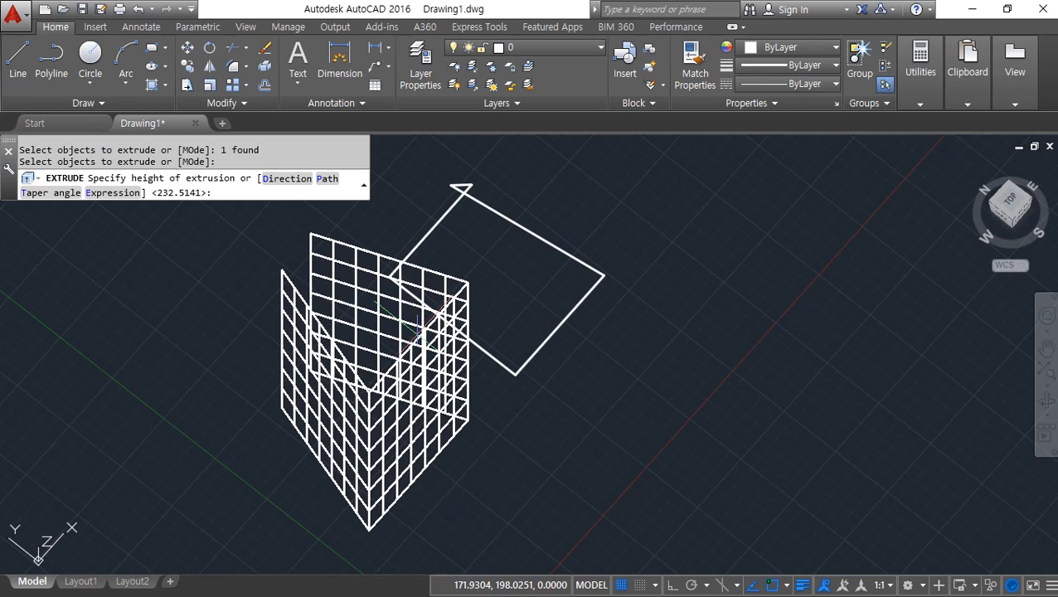
pyautogui.click(412, 338)
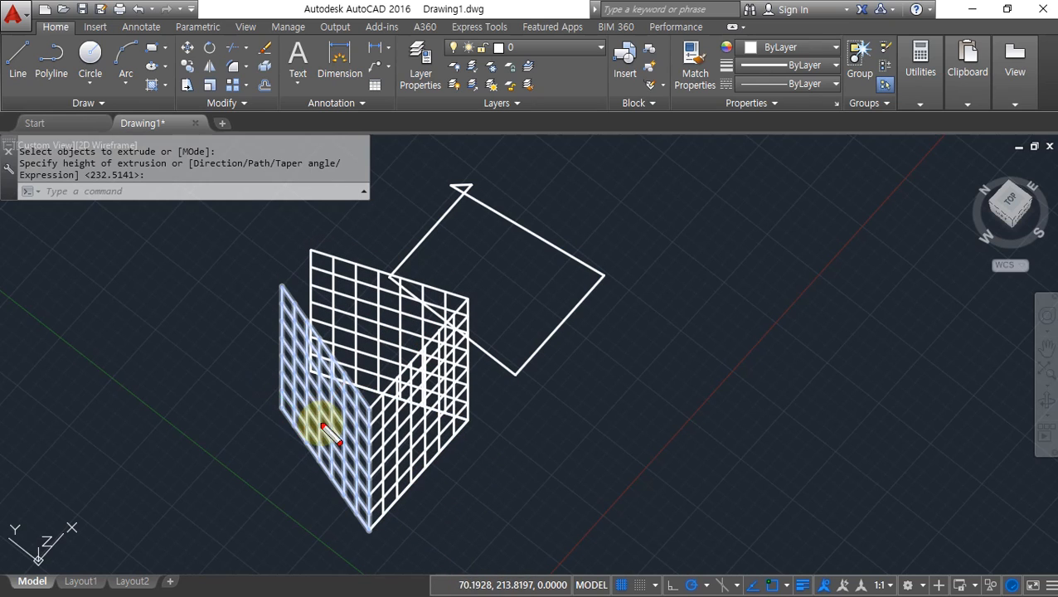
pyautogui.moveTo(324, 427)
pyautogui.mouseDown()
pyautogui.moveTo(259, 335)
pyautogui.moveTo(313, 456)
pyautogui.mouseUp()
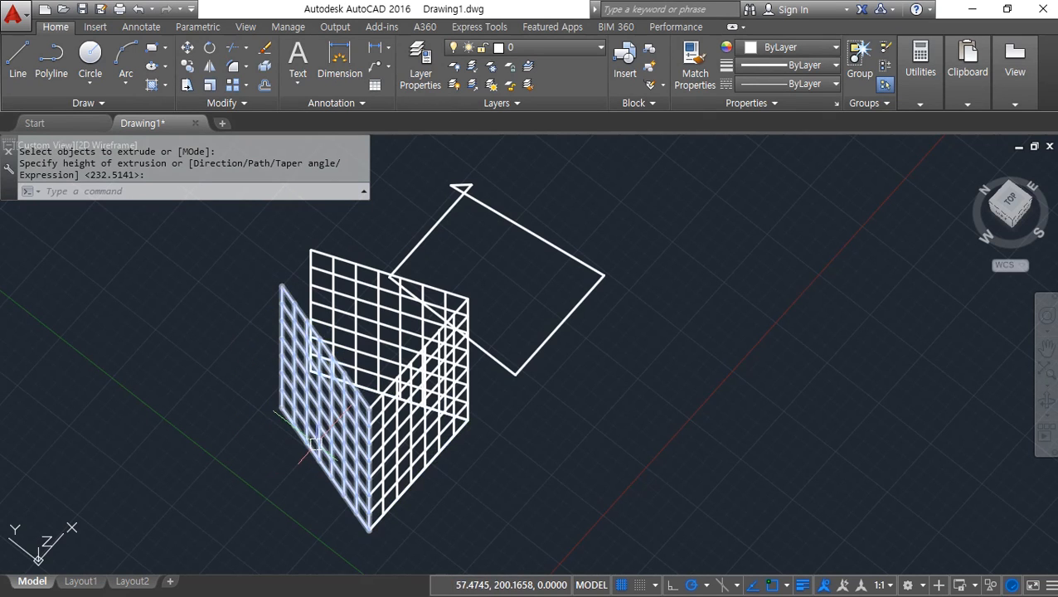
pyautogui.hotkey('ctrl', 'z')
# - Close the open side of the trapezoid polyline with the PEDIT Close option
pyautogui.write('pe')
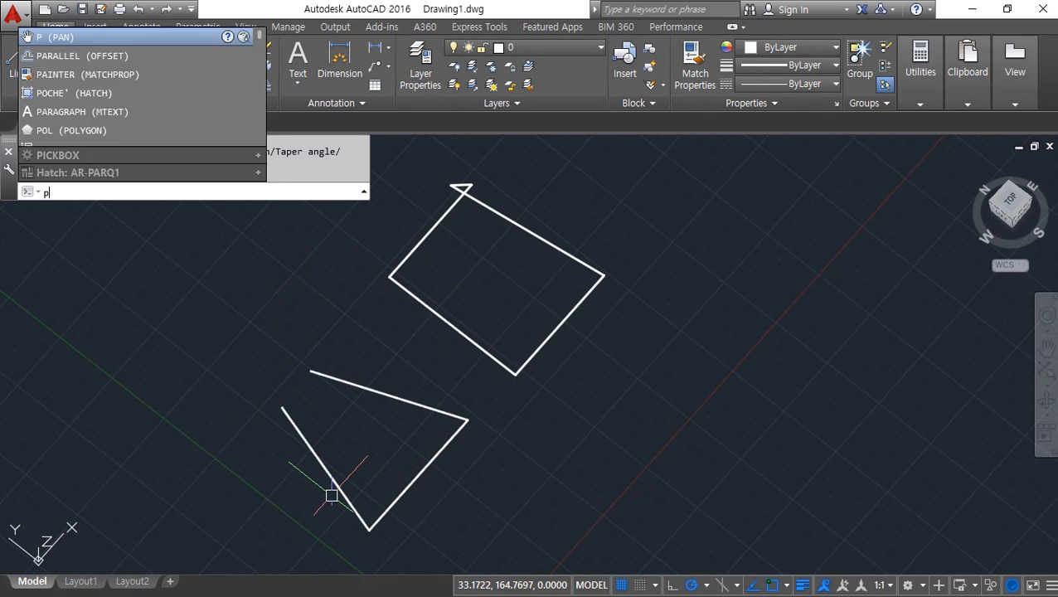
pyautogui.press('Return')
pyautogui.click(333, 481)
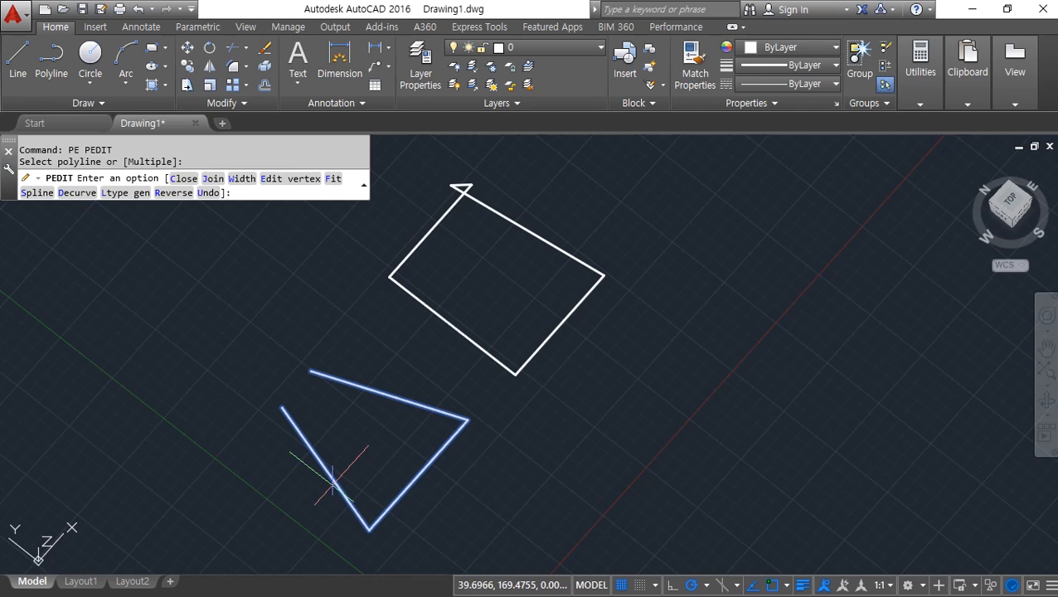
pyautogui.click(183, 184)
pyautogui.press('Return')
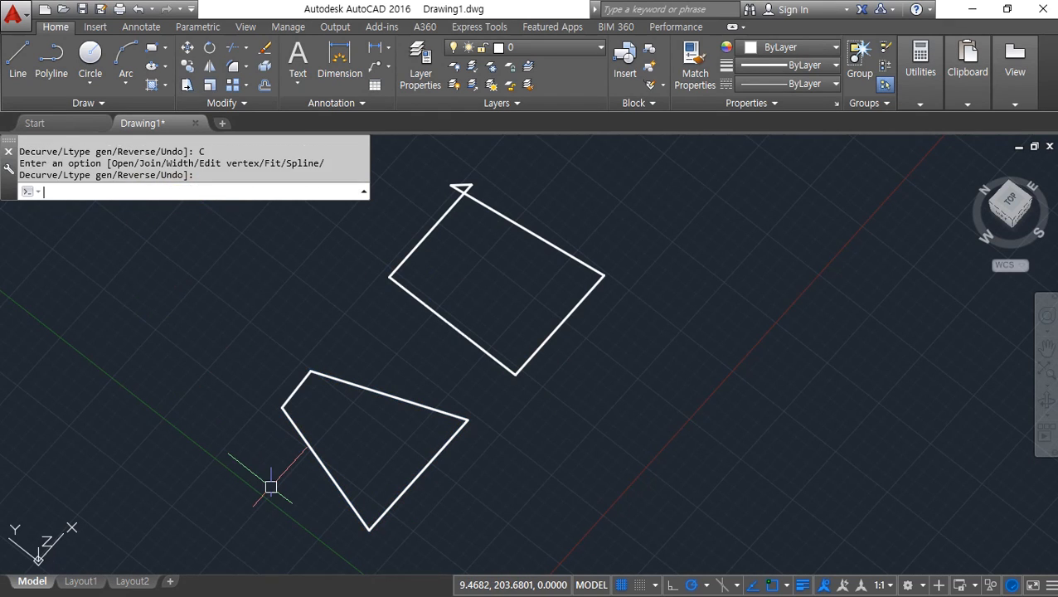
# - Extrude the closed trapezoid polyline upward by about 311 units and orbit around the resulting solid
pyautogui.write('ext')
pyautogui.press('Return')
pyautogui.click(323, 473)
pyautogui.press('Return')
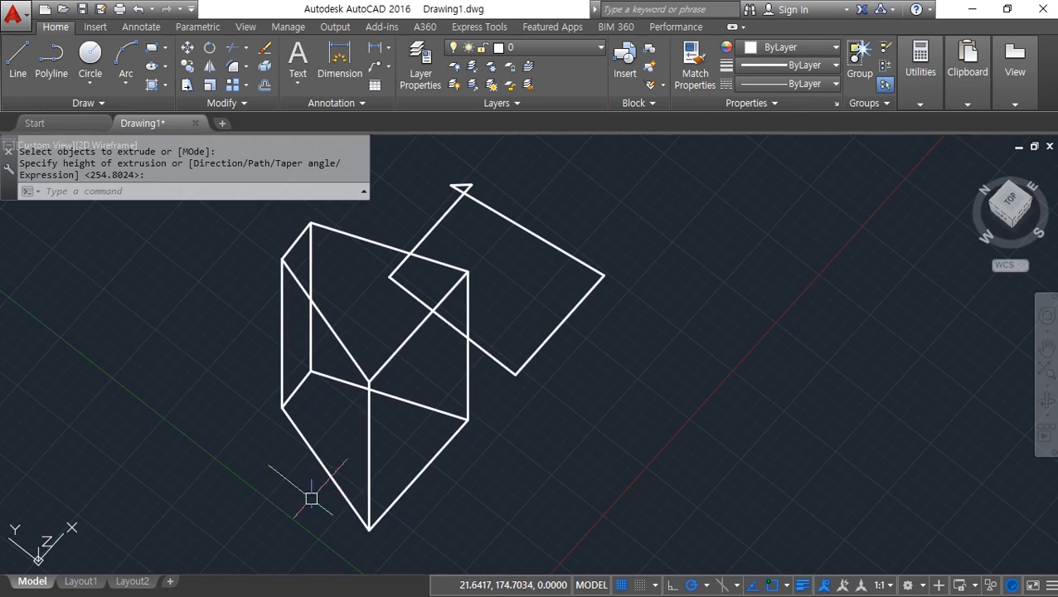
pyautogui.moveTo(309, 493)
pyautogui.keyDown('shift'); pyautogui.mouseDown(button='middle')
pyautogui.moveTo(288, 467)
pyautogui.moveTo(208, 491)
pyautogui.moveTo(307, 514)
pyautogui.mouseUp(button='middle'); pyautogui.keyUp('shift')
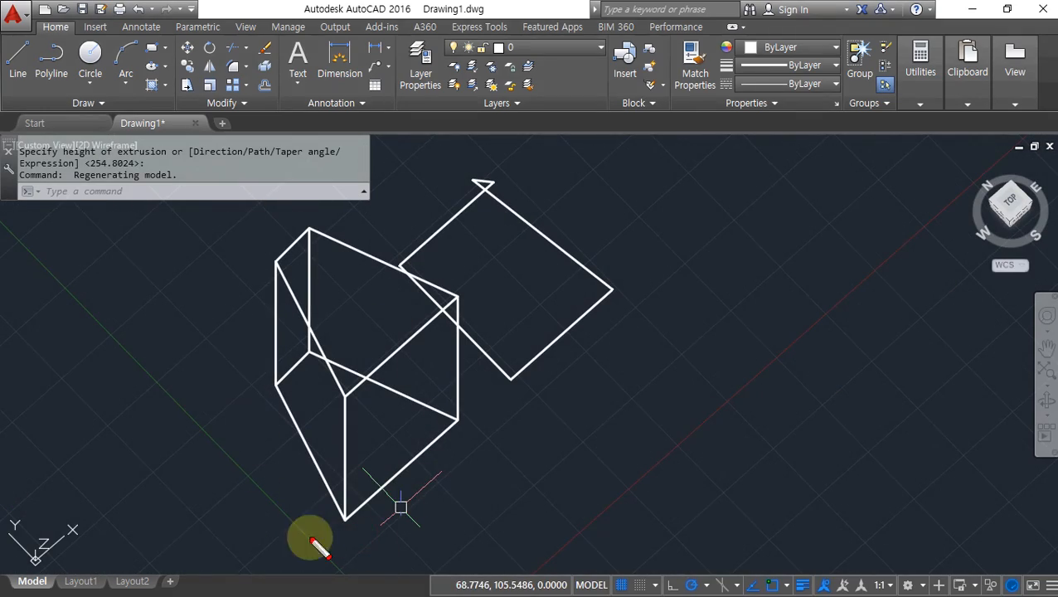
pyautogui.moveTo(342, 452)
pyautogui.mouseDown()
pyautogui.moveTo(229, 326)
pyautogui.moveTo(313, 466)
pyautogui.mouseUp()
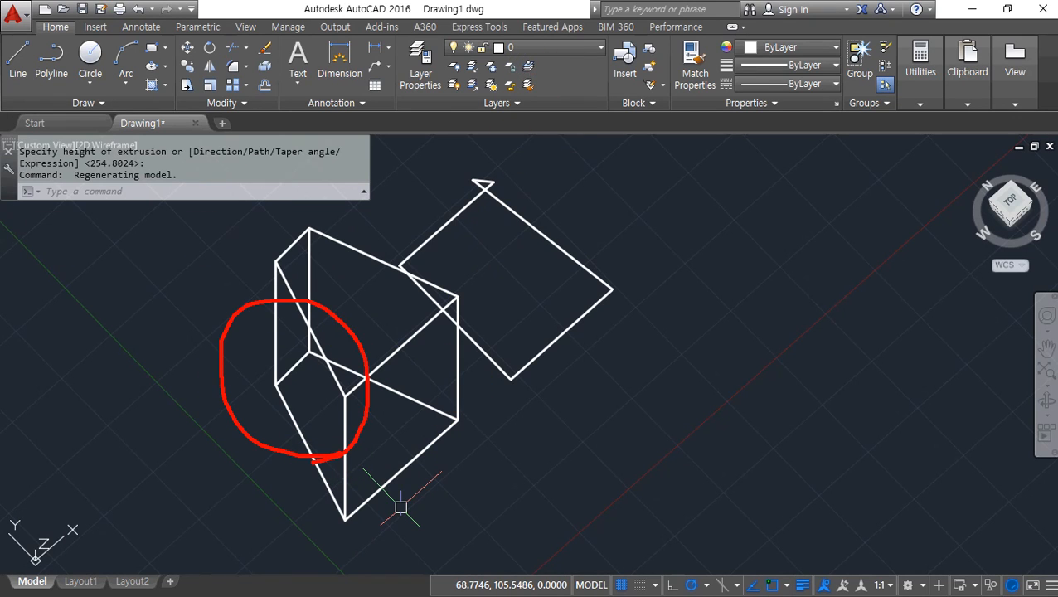
pyautogui.press('Escape')
pyautogui.press('Escape')
# - Try to extrude the self-crossing outline polyline, and leave the command after reading its response
pyautogui.moveTo(529, 340); pyautogui.dragTo(422, 358, button='middle')
pyautogui.write('ext')
pyautogui.press('Return')
pyautogui.click(450, 353)
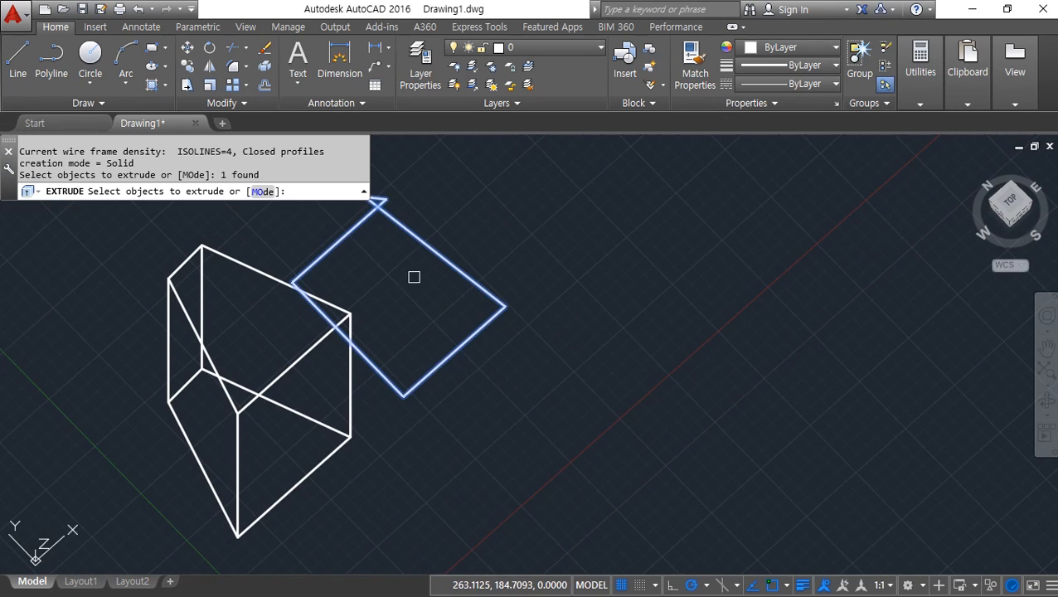
pyautogui.moveTo(414, 277); pyautogui.dragTo(456, 319, button='middle')
pyautogui.press('Return')
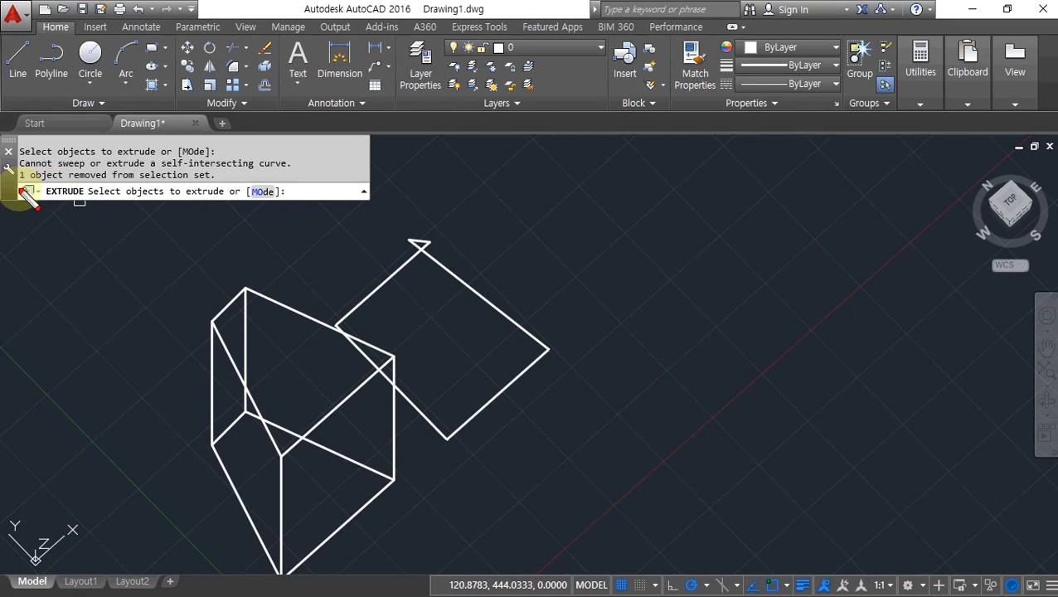
pyautogui.moveTo(23, 192)
pyautogui.mouseDown()
pyautogui.moveTo(111, 171)
pyautogui.moveTo(237, 173)
pyautogui.moveTo(36, 184)
pyautogui.moveTo(79, 150)
pyautogui.moveTo(283, 200)
pyautogui.moveTo(233, 205)
pyautogui.mouseUp()
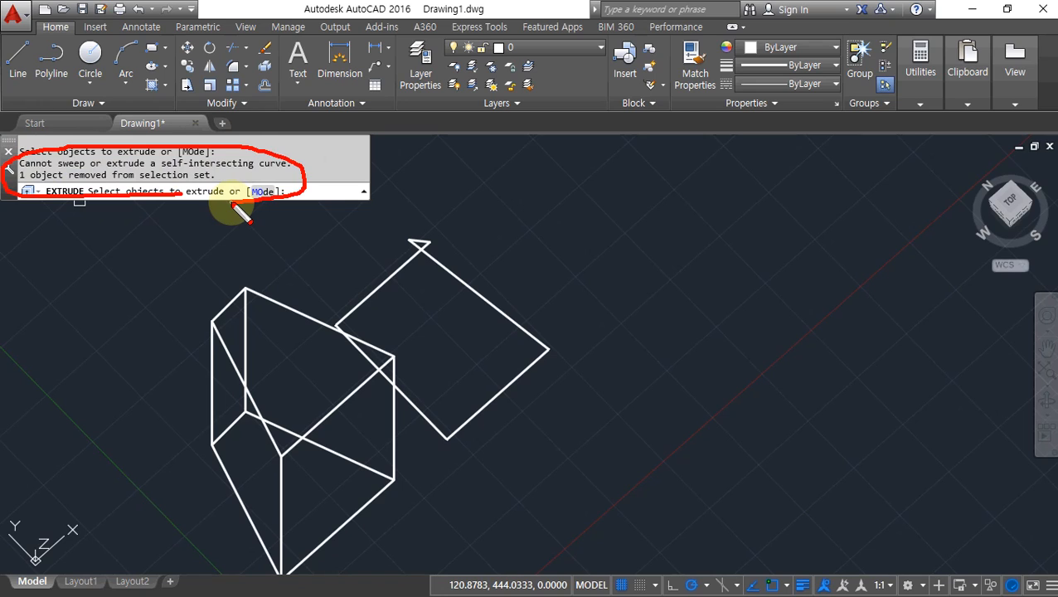
pyautogui.hotkey('ctrl', 'z')
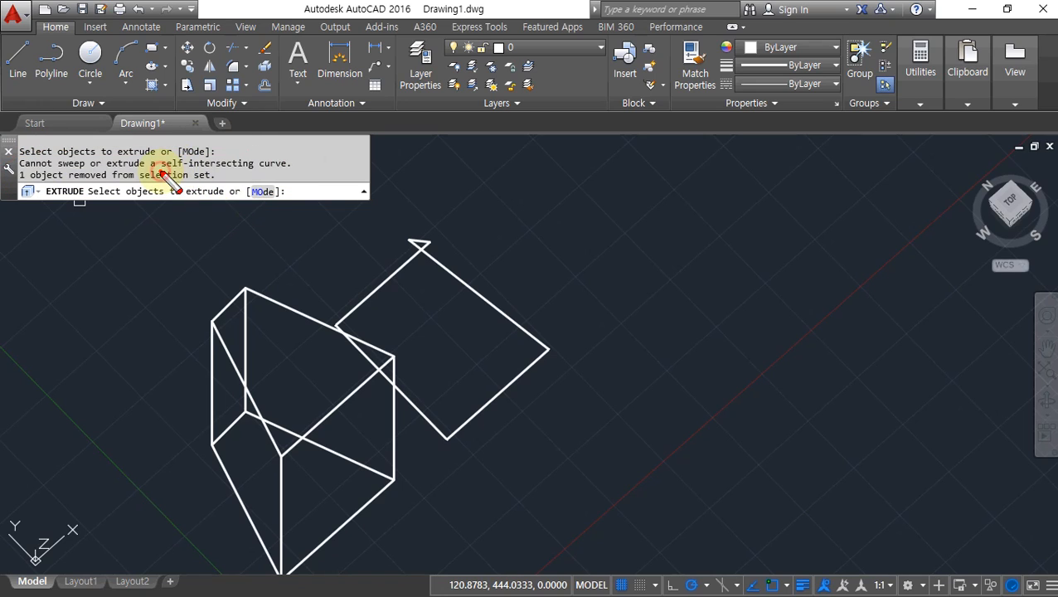
pyautogui.moveTo(162, 172); pyautogui.dragTo(255, 170)
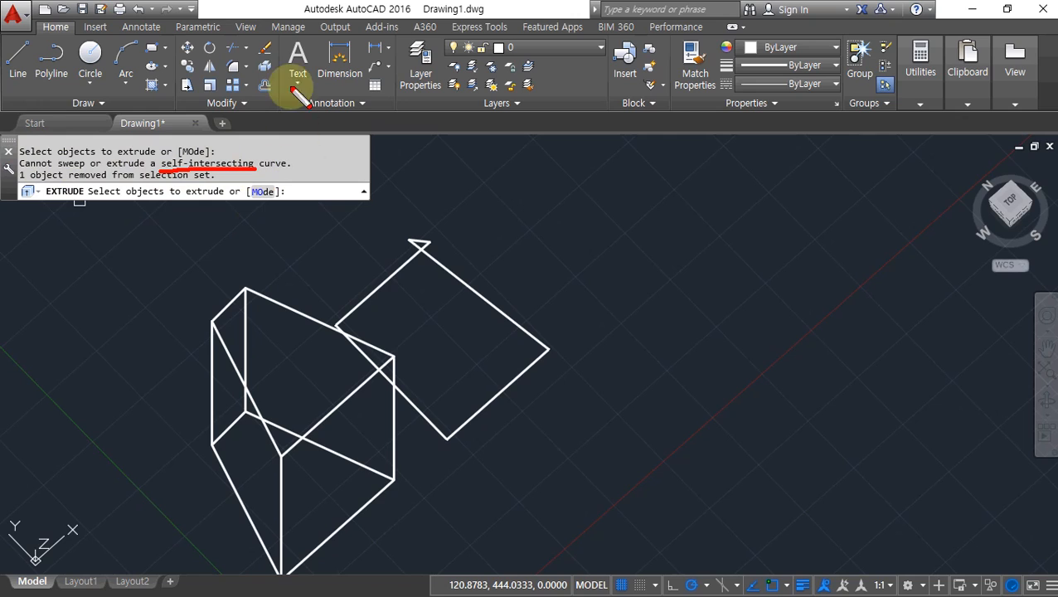
pyautogui.moveTo(421, 270)
pyautogui.mouseDown()
pyautogui.moveTo(396, 224)
pyautogui.moveTo(423, 249)
pyautogui.moveTo(379, 254)
pyautogui.moveTo(445, 281)
pyautogui.moveTo(434, 231)
pyautogui.moveTo(387, 251)
pyautogui.moveTo(455, 300)
pyautogui.mouseUp()
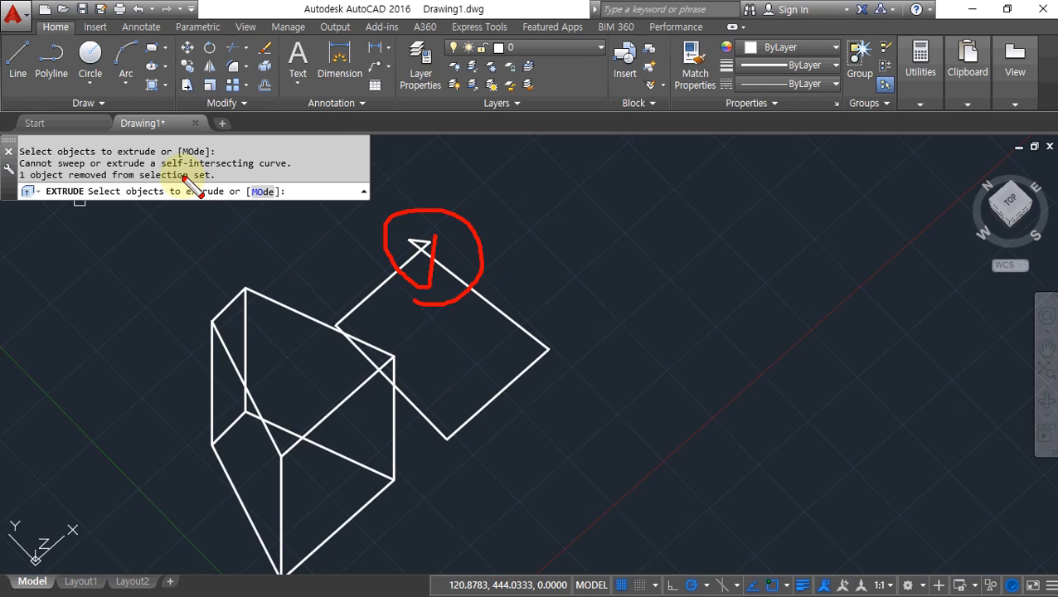
pyautogui.press('Escape')
pyautogui.scroll(6, 460, 256)
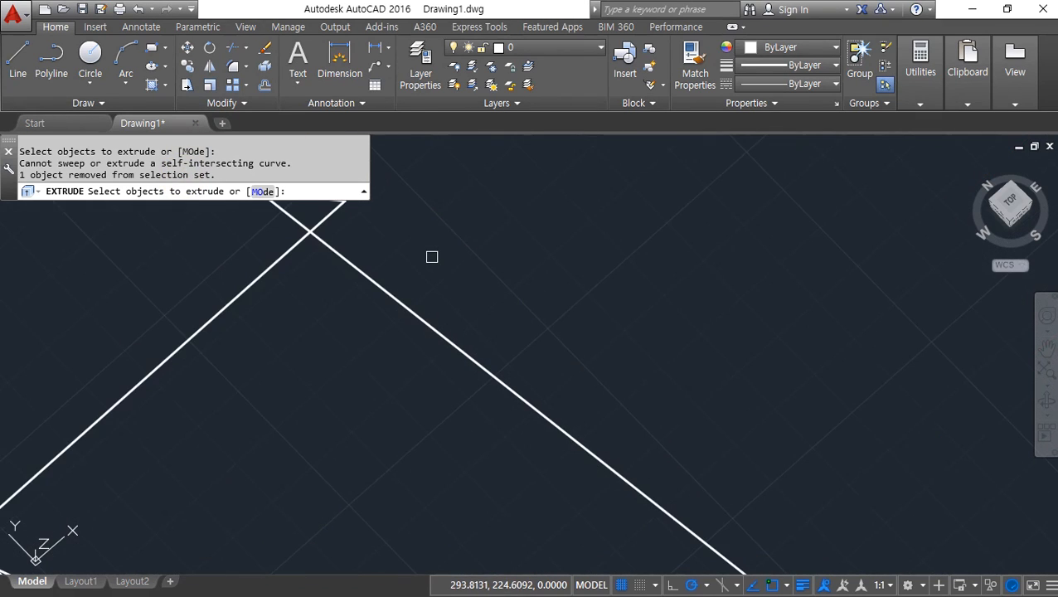
pyautogui.press('Escape')
# - Fillet the outline's two crossing edges into one sharp corner, removing the small loop beyond their intersection
pyautogui.moveTo(365, 226); pyautogui.dragTo(449, 359, button='middle')
pyautogui.write('f')
pyautogui.press('Return')
pyautogui.click(464, 348)
pyautogui.click(420, 349)
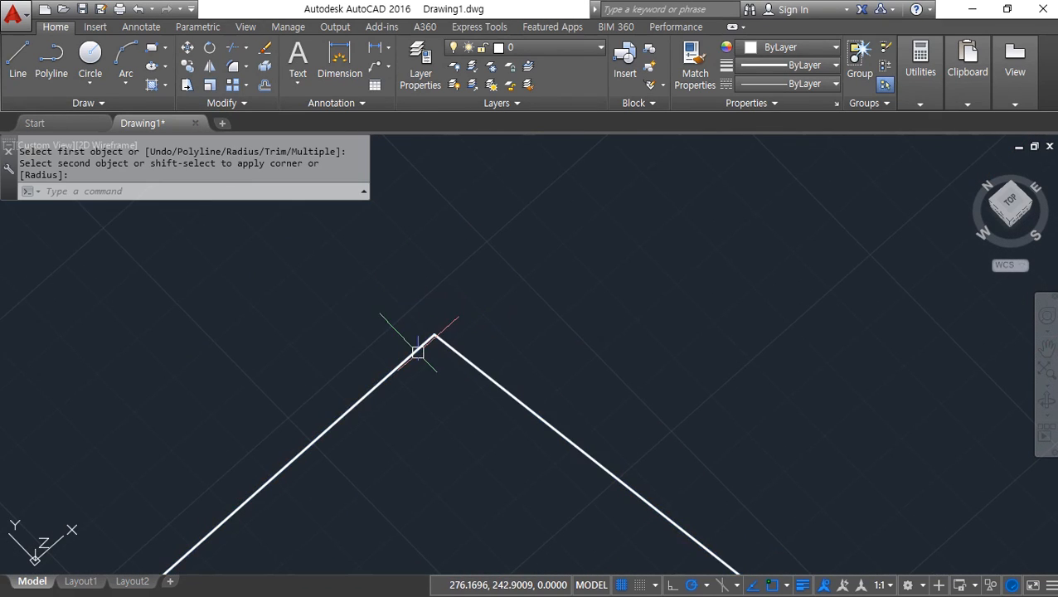
# - Extrude the repaired four-sided outline upward into a solid box beside the trapezoid solid
pyautogui.scroll(-4, 378, 359)
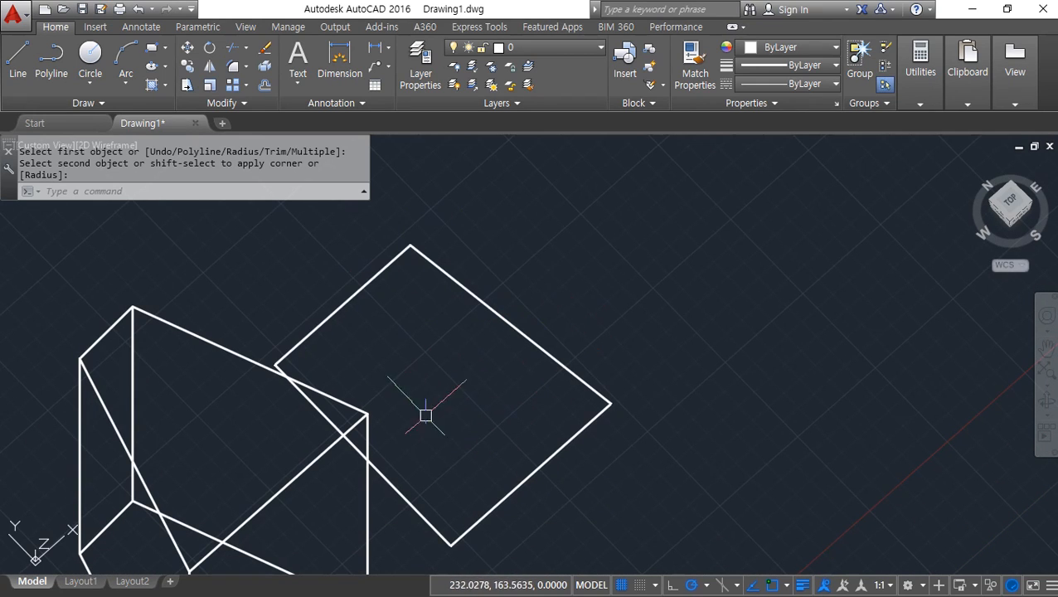
pyautogui.write('ext')
pyautogui.press('Return')
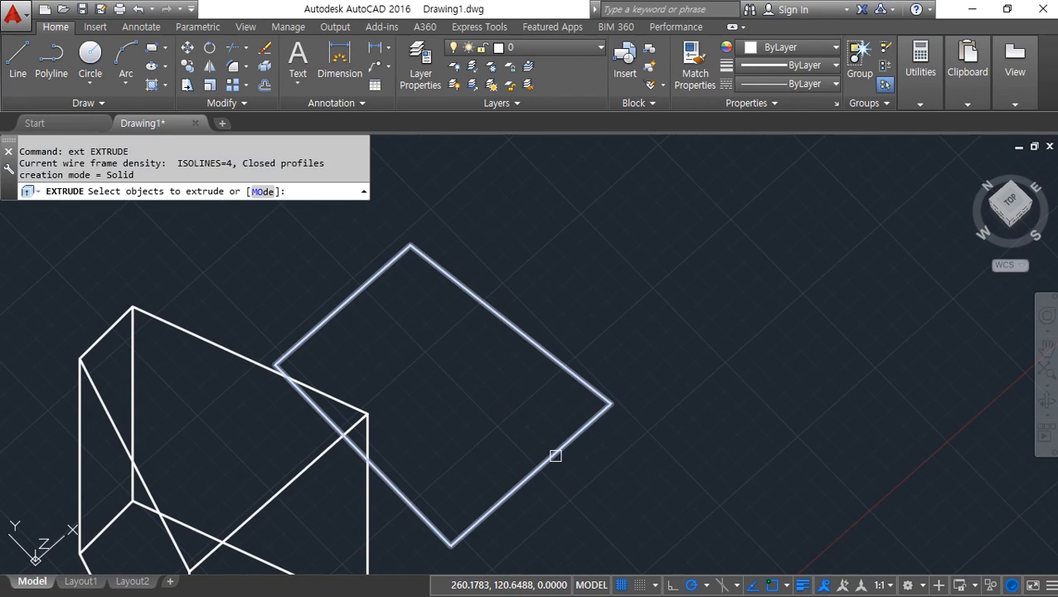
pyautogui.click(557, 363)
pyautogui.press('Return')
pyautogui.click(574, 237)
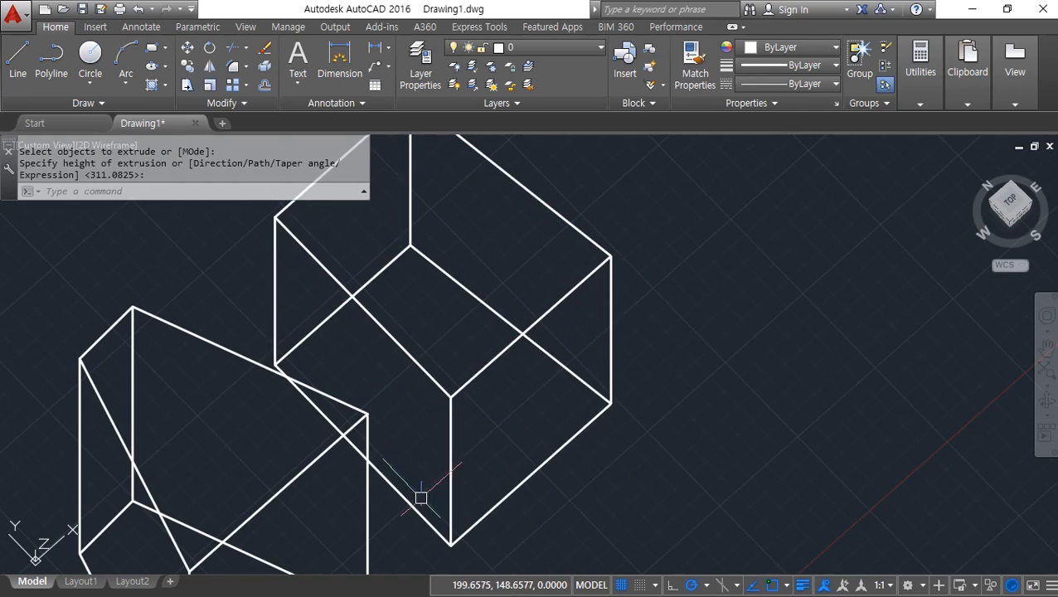
pyautogui.scroll(-5, 421, 499)
pyautogui.keyDown('shift'); pyautogui.moveTo(423, 505); pyautogui.dragTo(356, 394, button='middle'); pyautogui.keyUp('shift')
pyautogui.scroll(-3, 374, 416)
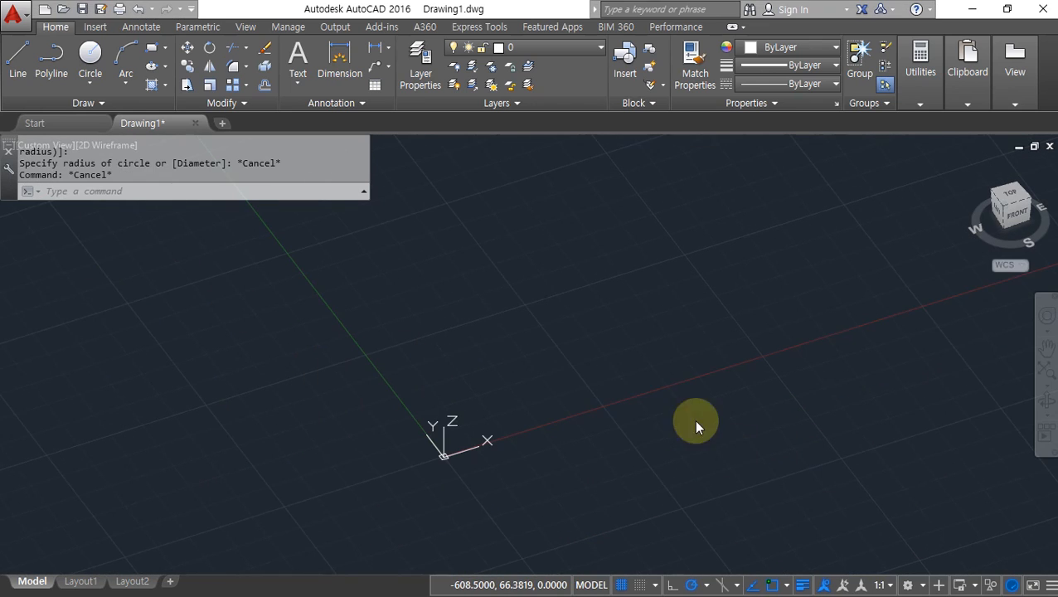
# - Draw a circle on the ground plane close to the origin, between the X and Y axes
pyautogui.write('c')
pyautogui.press('Return')
pyautogui.click(489, 365)
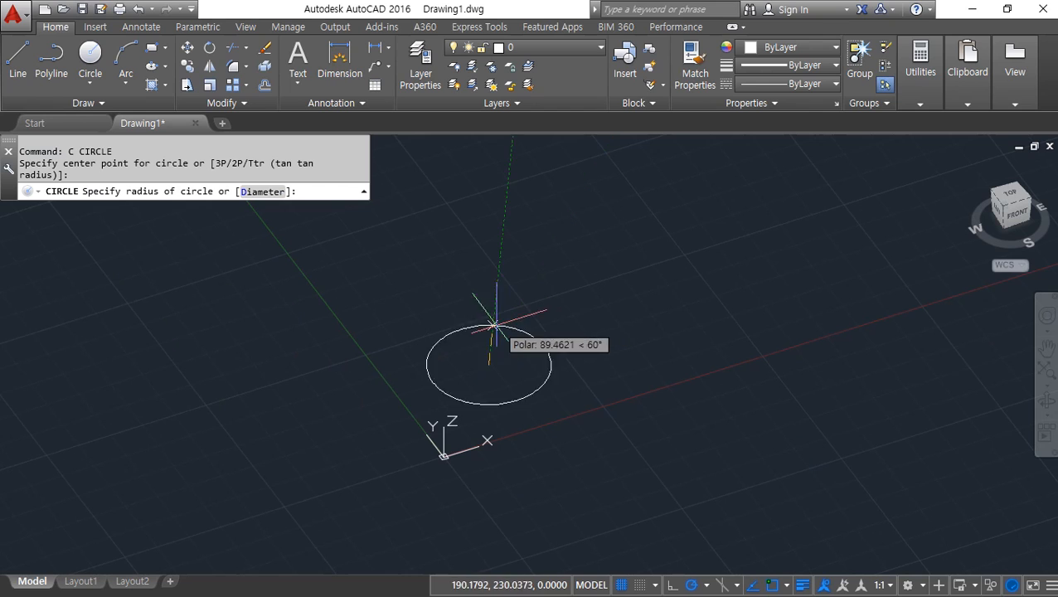
pyautogui.click(498, 327)
# - Extrude the circle upward by about 190 units into a cylinder
pyautogui.write('ext')
pyautogui.press('Return')
pyautogui.click(529, 393)
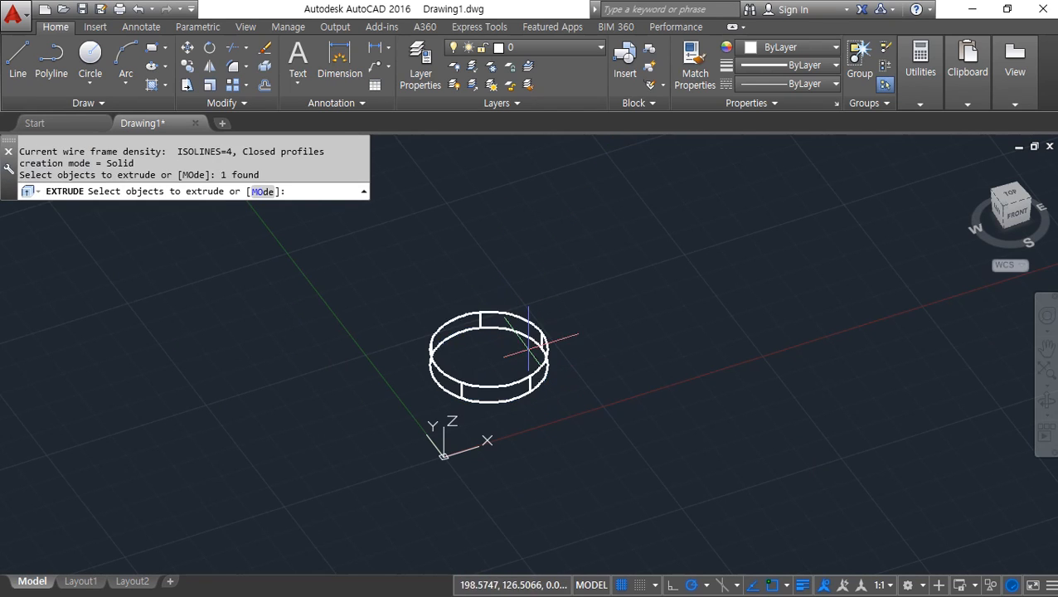
pyautogui.press('Return')
pyautogui.click(531, 261)
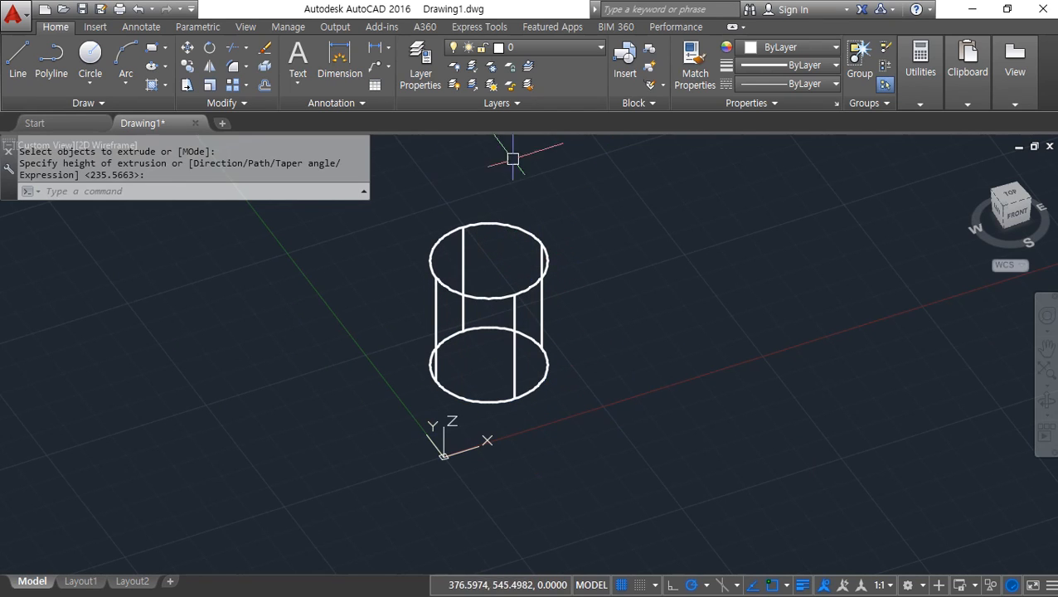
# - Draw a rectangle on the ground plane beside the cylinder, on its positive X side
pyautogui.scroll(2, 518, 257)
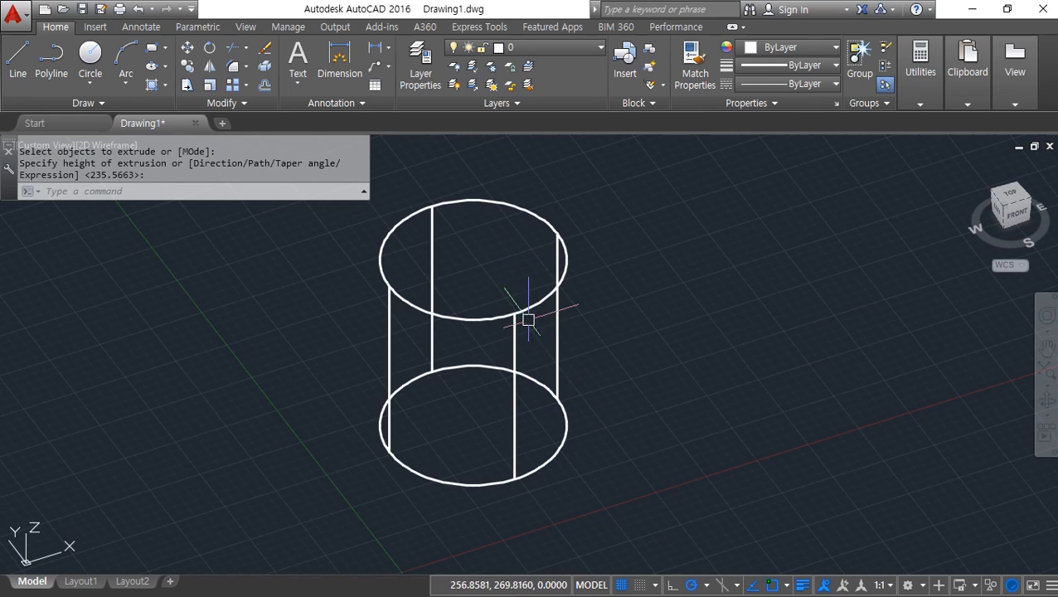
pyautogui.moveTo(608, 308); pyautogui.dragTo(449, 365, button='middle')
pyautogui.write('rec')
pyautogui.press('Return')
pyautogui.click(509, 461)
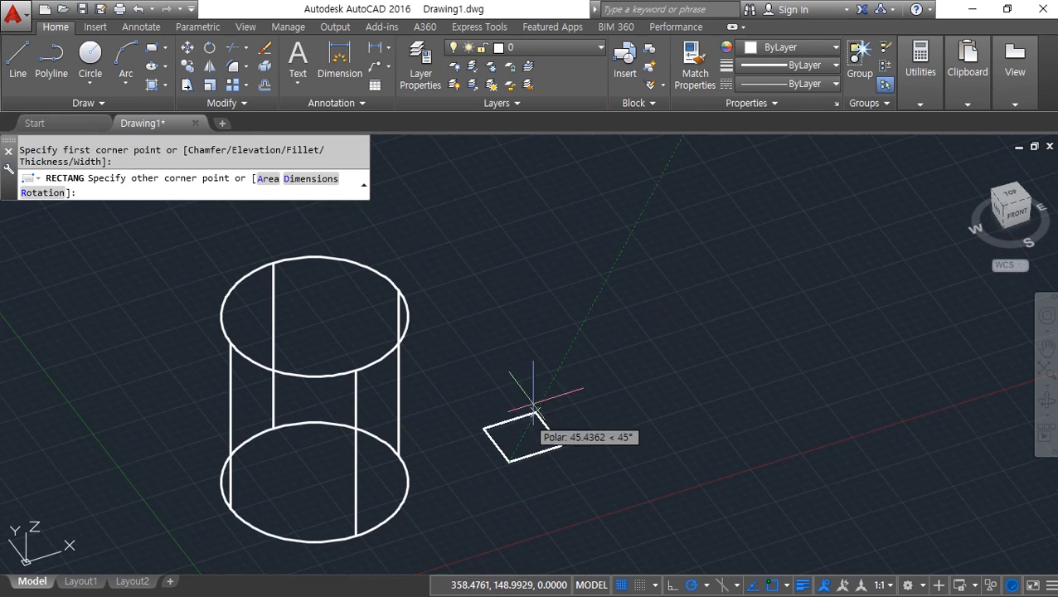
pyautogui.click(618, 303)
# - Extrude the rectangle upward into a box and orbit to view it next to the cylinder
pyautogui.write('ext')
pyautogui.press('Return')
pyautogui.click(564, 320)
pyautogui.press('Return')
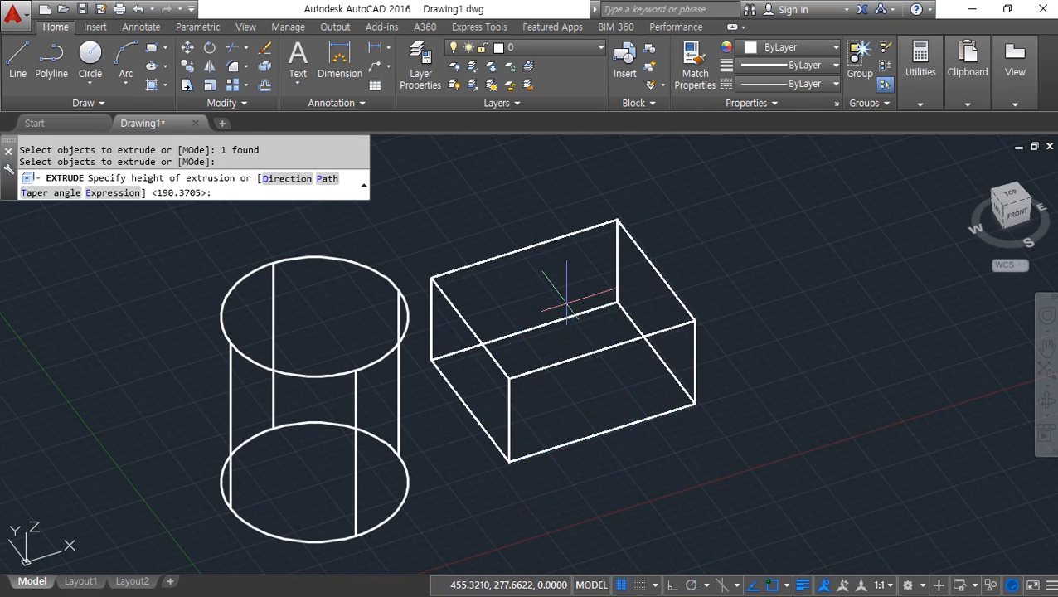
pyautogui.click(559, 251)
pyautogui.keyDown('shift'); pyautogui.moveTo(468, 470); pyautogui.dragTo(468, 448, button='middle'); pyautogui.keyUp('shift')
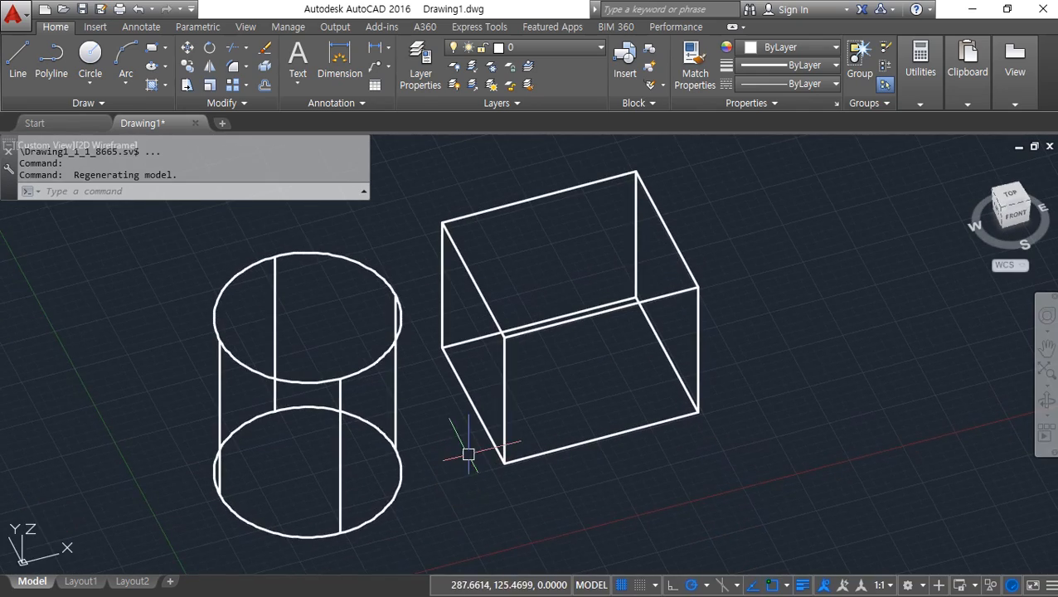
# - Select both the cylinder and the box and erase them
pyautogui.scroll(2, 468, 449)
pyautogui.scroll(-2, 468, 448)
pyautogui.click(606, 498)
pyautogui.click(300, 395)
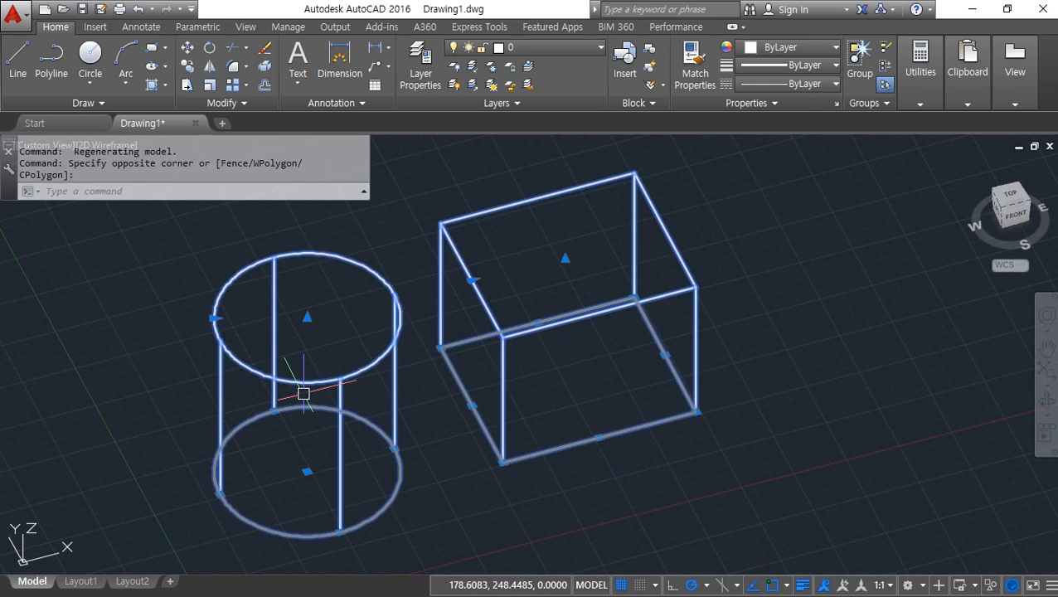
pyautogui.write('e')
pyautogui.press('Return')
# - Draw a circle on the ground plane centered at about (256, 532) and passing through about (184, 451)
pyautogui.moveTo(466, 420); pyautogui.dragTo(489, 339, button='middle')
pyautogui.write('c')
pyautogui.press('Return')
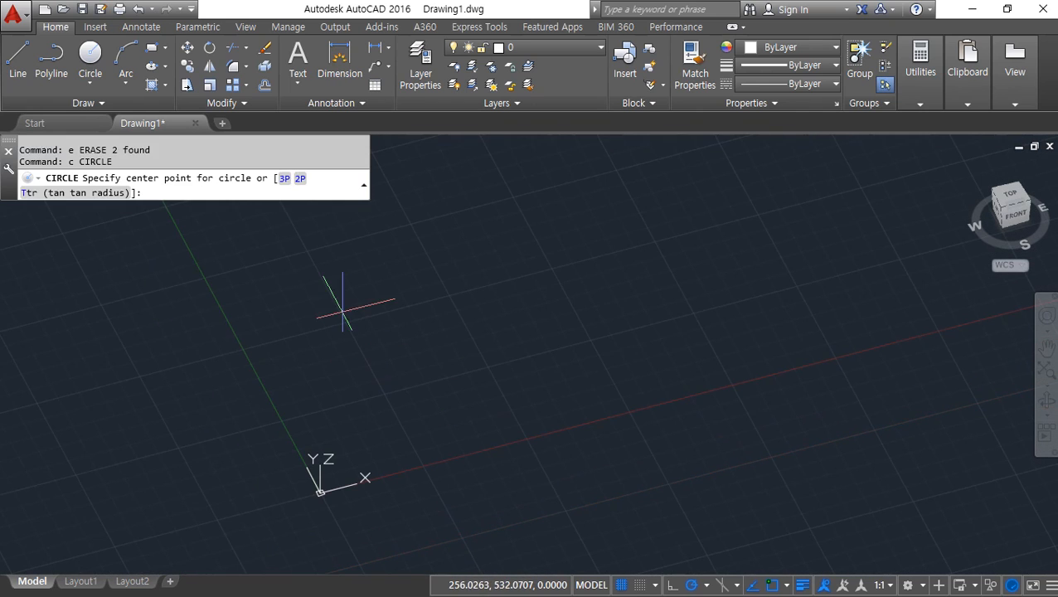
pyautogui.click(342, 311)
pyautogui.click(326, 343)
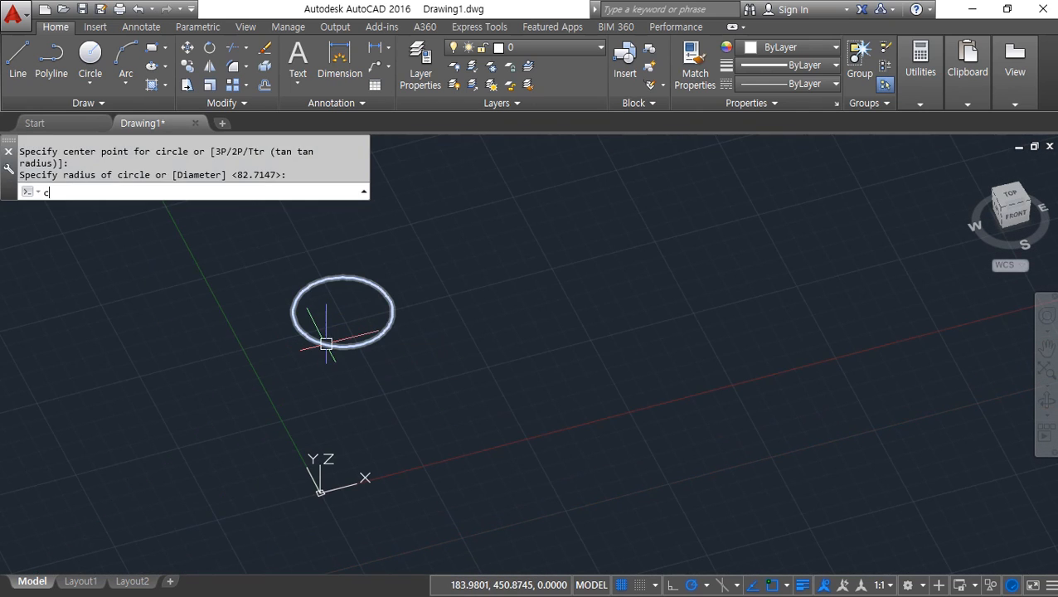
# - Copy the circle a short distance along the positive X axis so that the two circles overlap
pyautogui.write('cp')
pyautogui.press('Return')
pyautogui.click(427, 284)
pyautogui.click(367, 323)
pyautogui.press('Return')
pyautogui.click(342, 313)
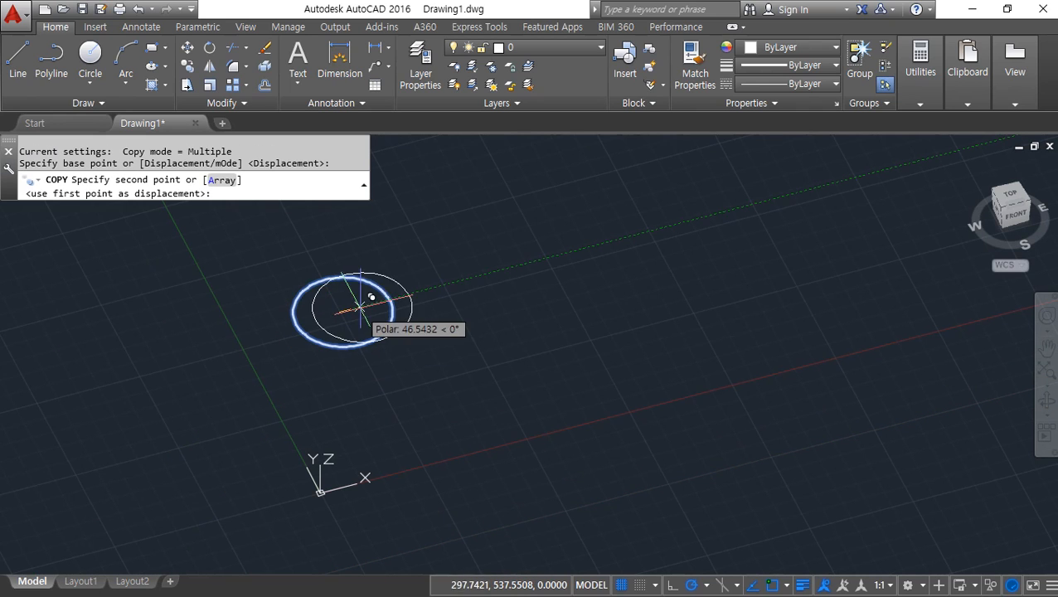
pyautogui.click(389, 298)
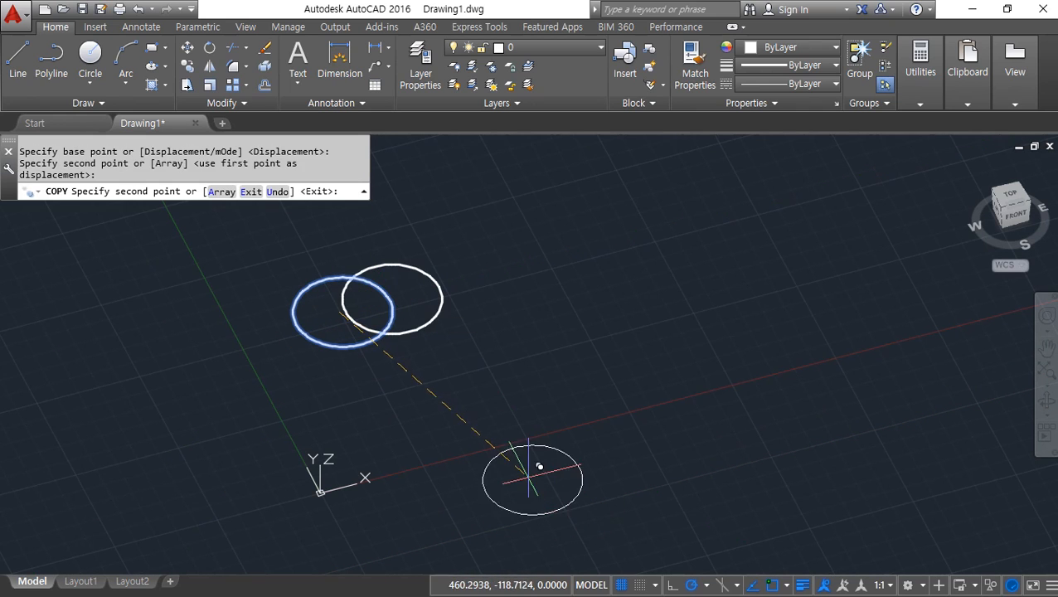
pyautogui.press('Return')
# - Copy the overlapping pair of circles farther along the positive X axis as a separate second pair
pyautogui.press('Return')
pyautogui.click(424, 352)
pyautogui.click(373, 313)
pyautogui.press('Return')
pyautogui.click(469, 369)
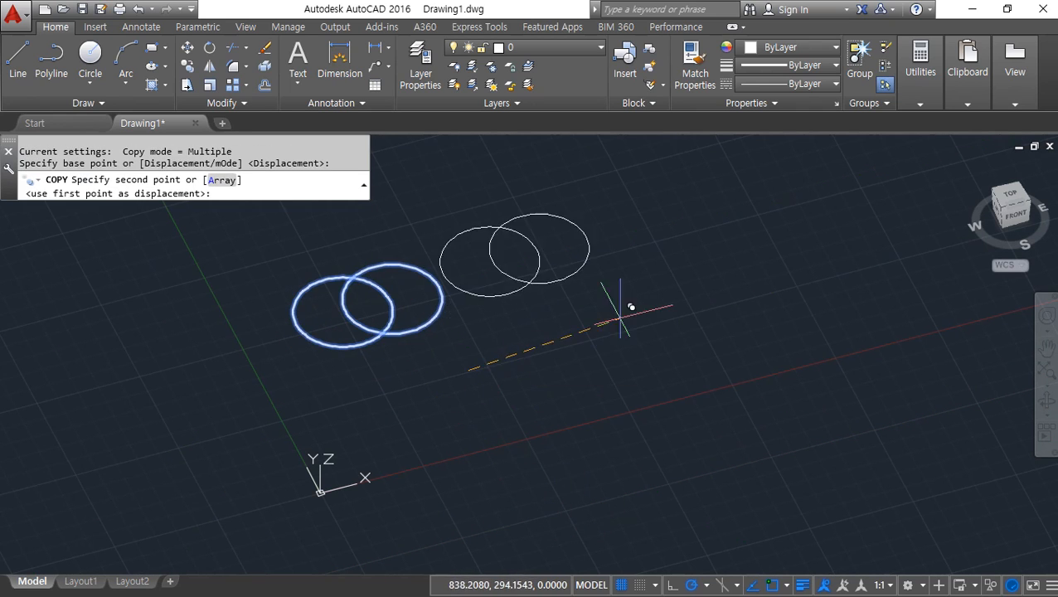
pyautogui.click(670, 330)
pyautogui.press('Return')
# - Copy both circle pairs along the negative Y direction to make four overlapping pairs
pyautogui.press('Return')
pyautogui.click(652, 385)
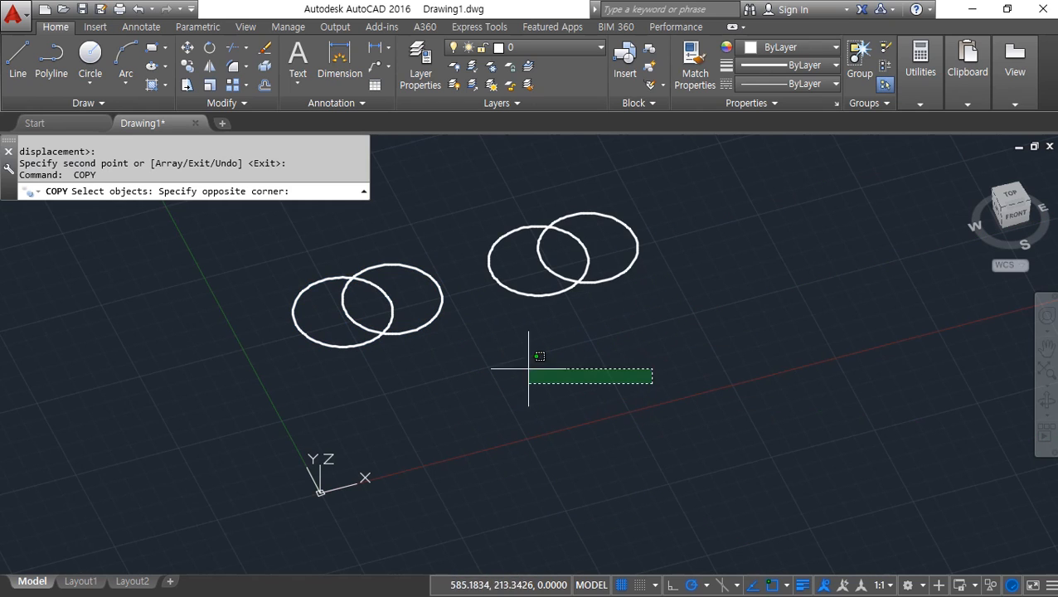
pyautogui.click(326, 253)
pyautogui.press('Return')
pyautogui.click(751, 286)
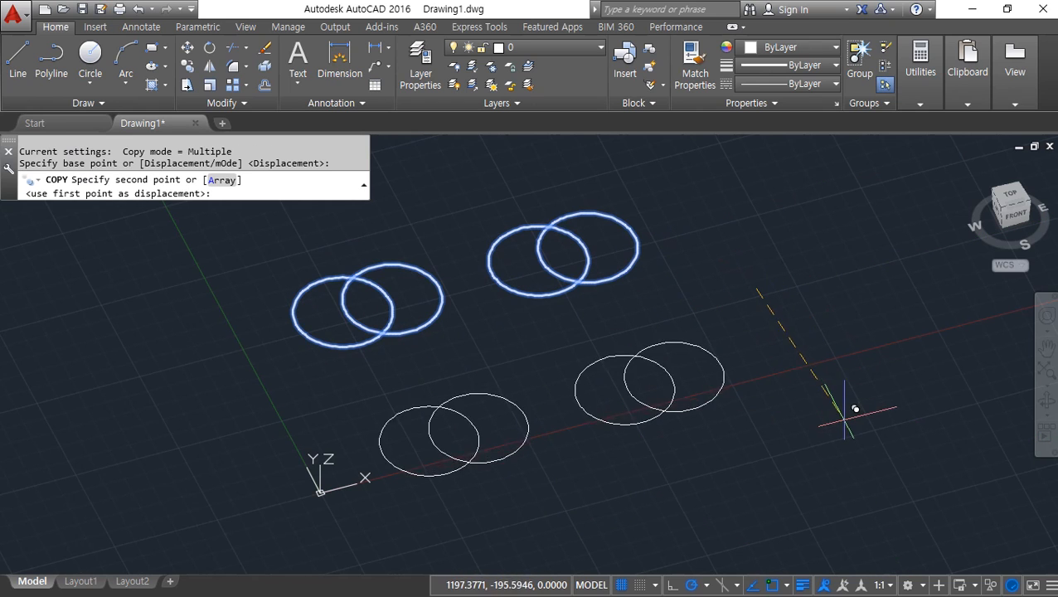
pyautogui.click(832, 422)
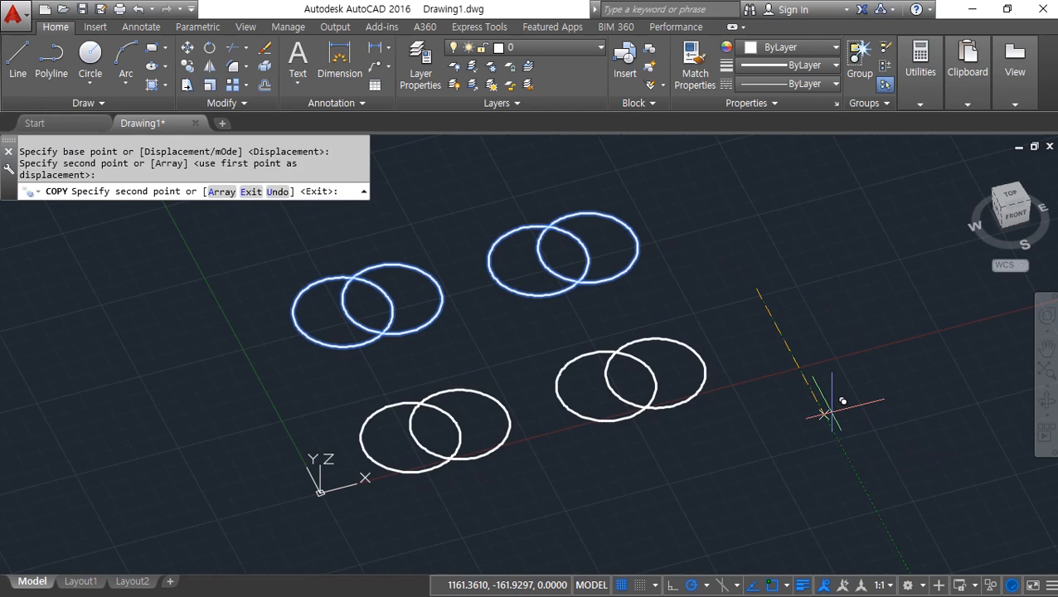
pyautogui.press('Return')
# - Start Extrude and select all eight circles as the profiles
pyautogui.keyDown('shift'); pyautogui.moveTo(583, 465); pyautogui.dragTo(614, 501, button='middle'); pyautogui.keyUp('shift')
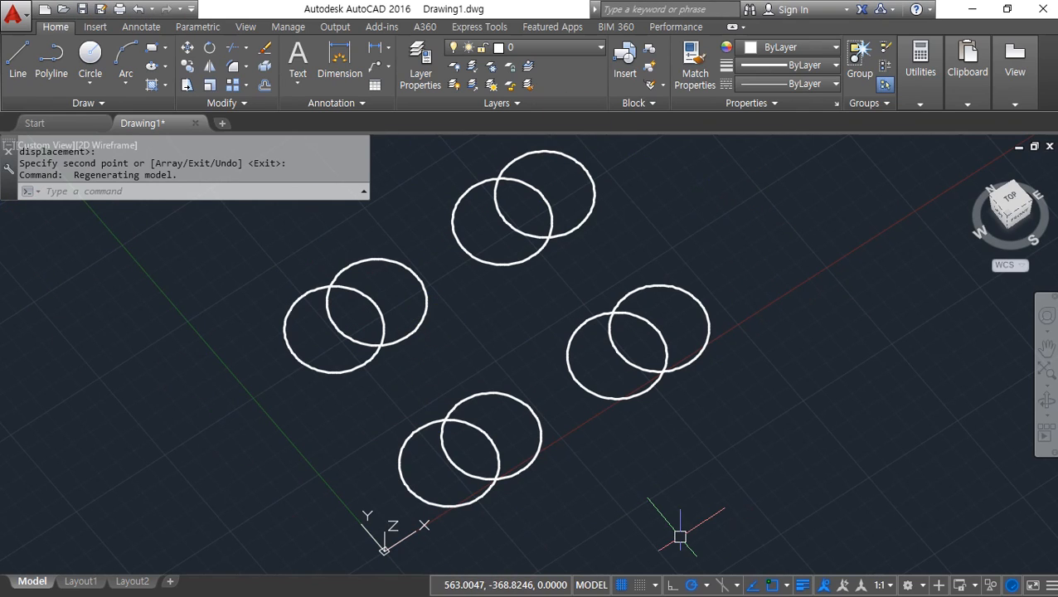
pyautogui.write('ext')
pyautogui.press('Return')
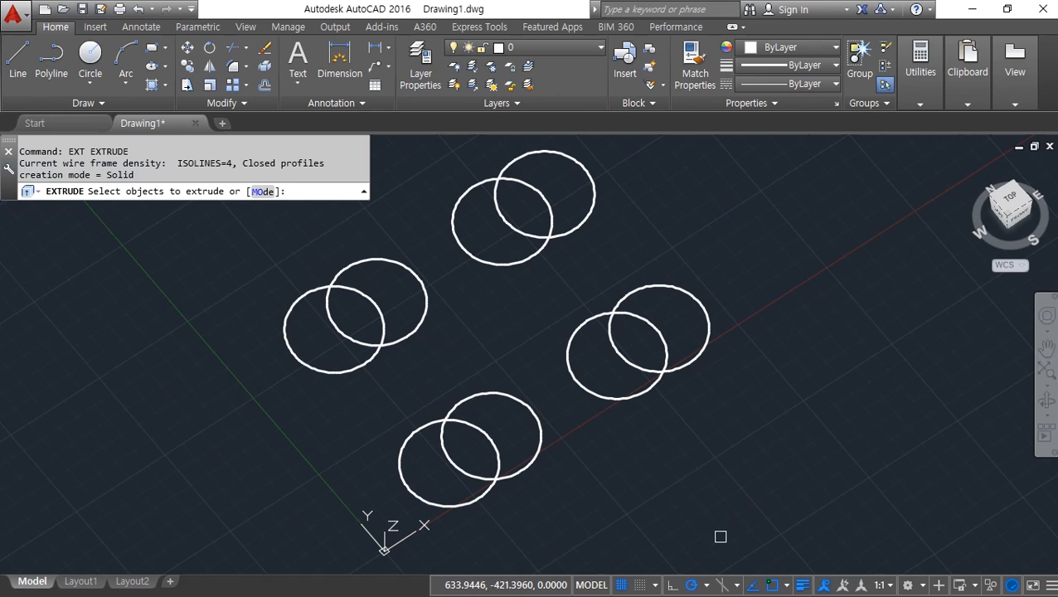
pyautogui.click(759, 558)
pyautogui.click(279, 238)
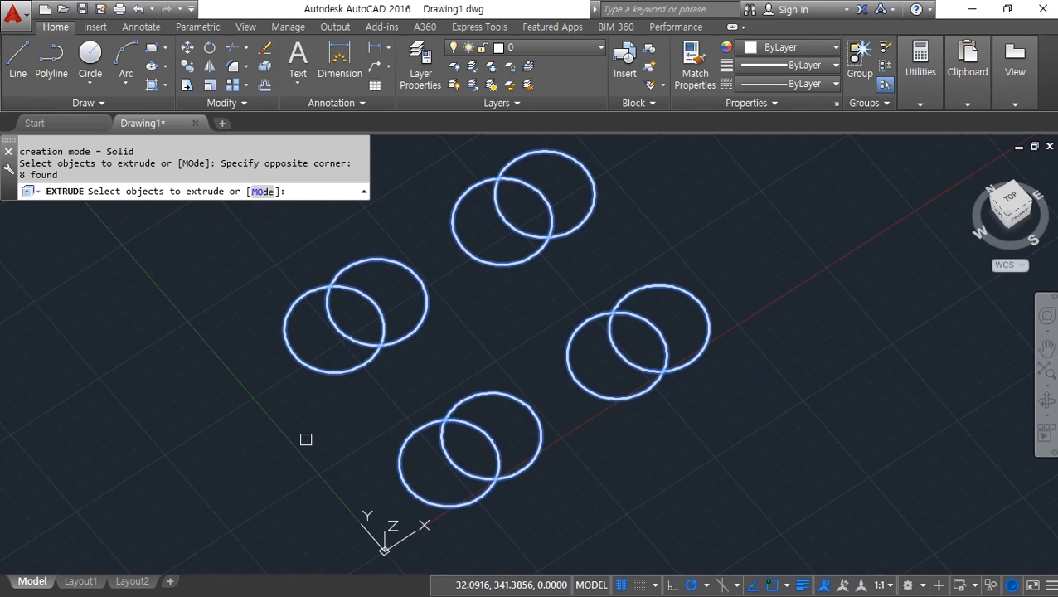
pyautogui.moveTo(365, 357); pyautogui.dragTo(396, 357)
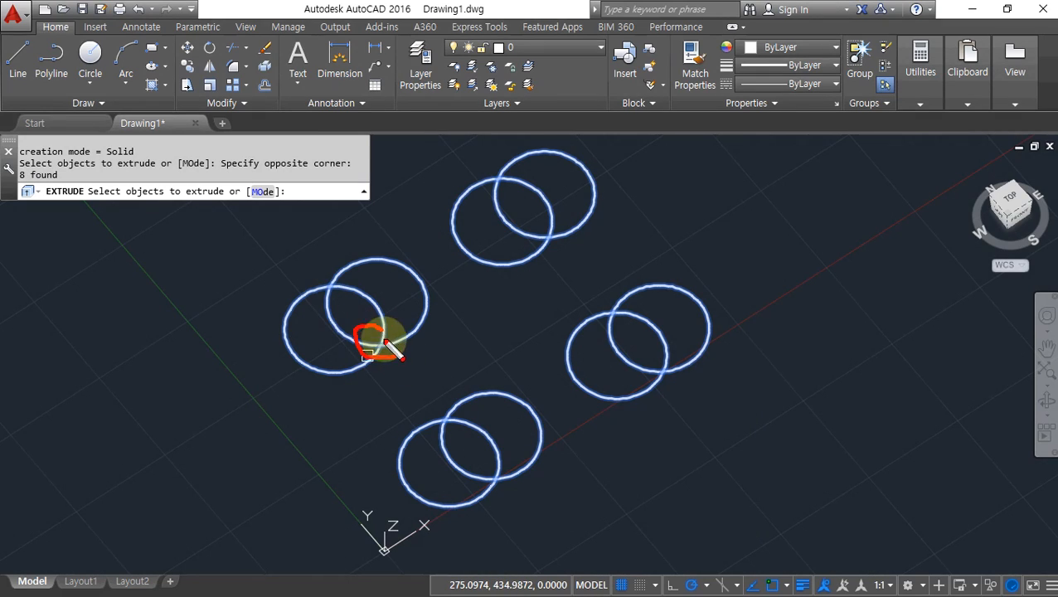
pyautogui.moveTo(333, 274)
pyautogui.mouseDown()
pyautogui.moveTo(338, 300)
pyautogui.moveTo(327, 307)
pyautogui.mouseUp()
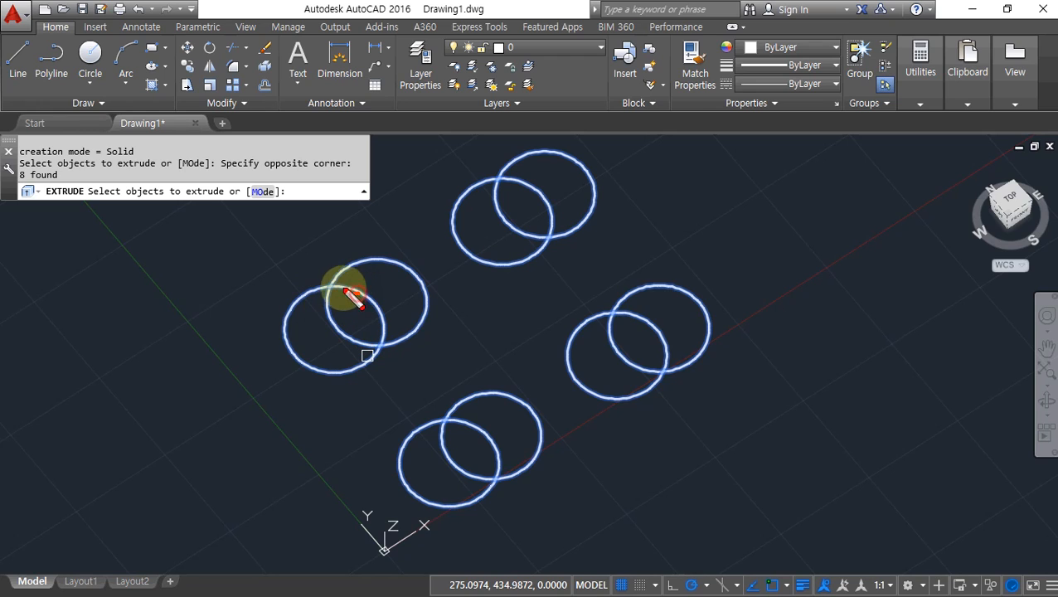
pyautogui.moveTo(358, 292)
pyautogui.mouseDown()
pyautogui.moveTo(288, 312)
pyautogui.moveTo(335, 372)
pyautogui.moveTo(354, 283)
pyautogui.moveTo(354, 343)
pyautogui.moveTo(338, 248)
pyautogui.moveTo(418, 316)
pyautogui.moveTo(267, 302)
pyautogui.moveTo(336, 368)
pyautogui.moveTo(402, 359)
pyautogui.moveTo(426, 279)
pyautogui.moveTo(383, 345)
pyautogui.mouseUp()
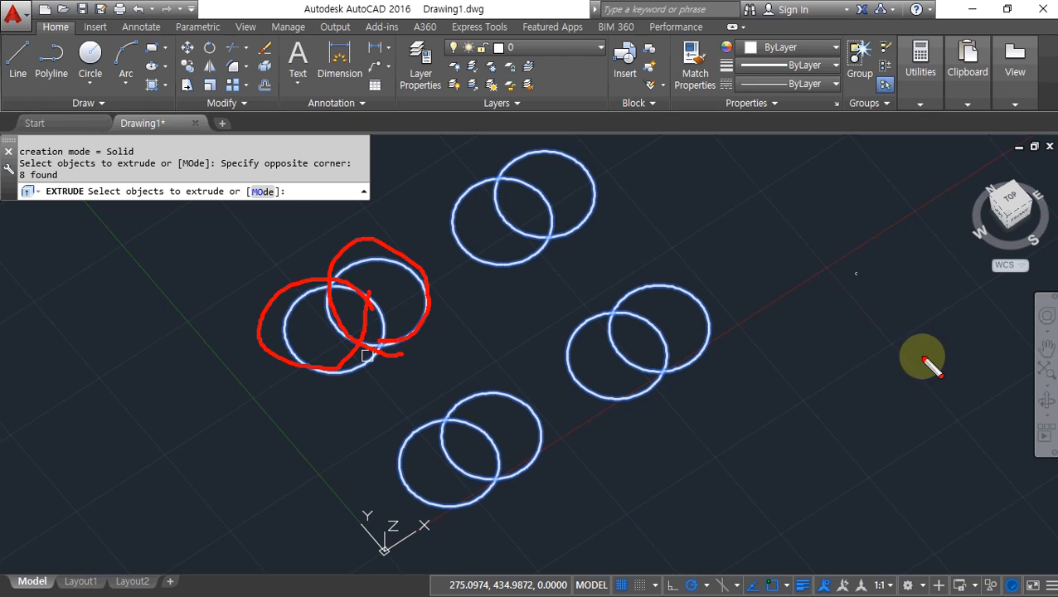
pyautogui.moveTo(873, 406)
pyautogui.mouseDown()
pyautogui.moveTo(874, 297)
pyautogui.moveTo(842, 209)
pyautogui.moveTo(786, 251)
pyautogui.moveTo(783, 352)
pyautogui.moveTo(895, 359)
pyautogui.moveTo(869, 424)
pyautogui.mouseUp()
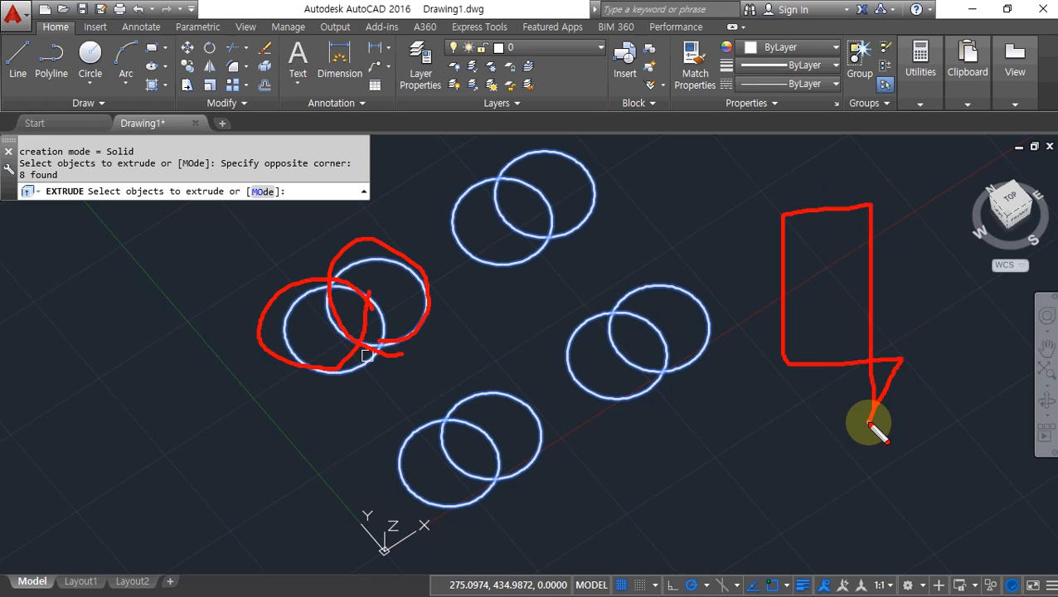
pyautogui.press('Escape')
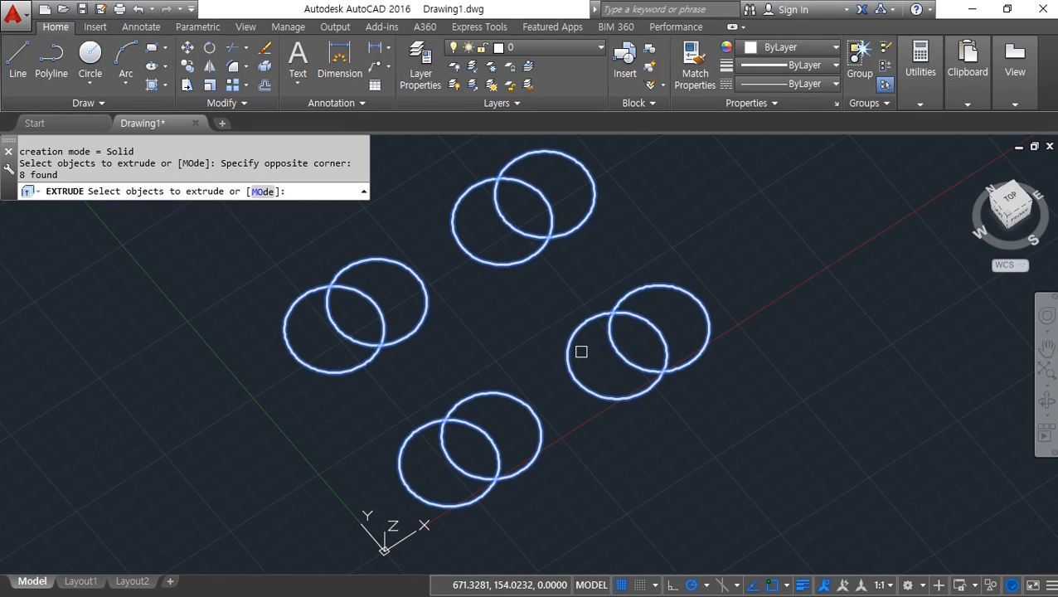
# - Extrude the selected circles upward into overlapping cylinders and orbit to see all four pairs from the front
pyautogui.press('Return')
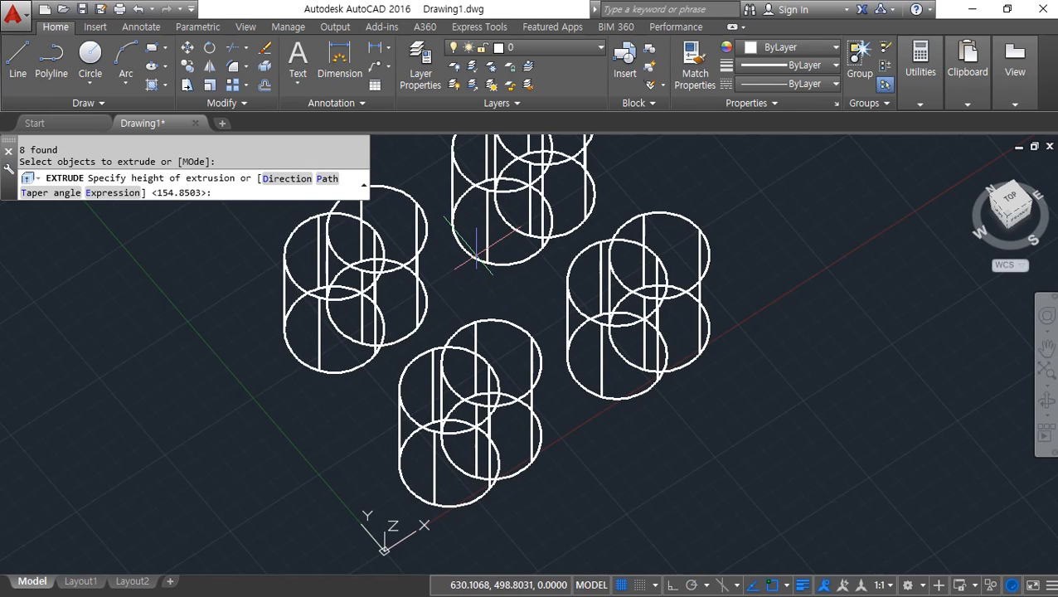
pyautogui.click(484, 259)
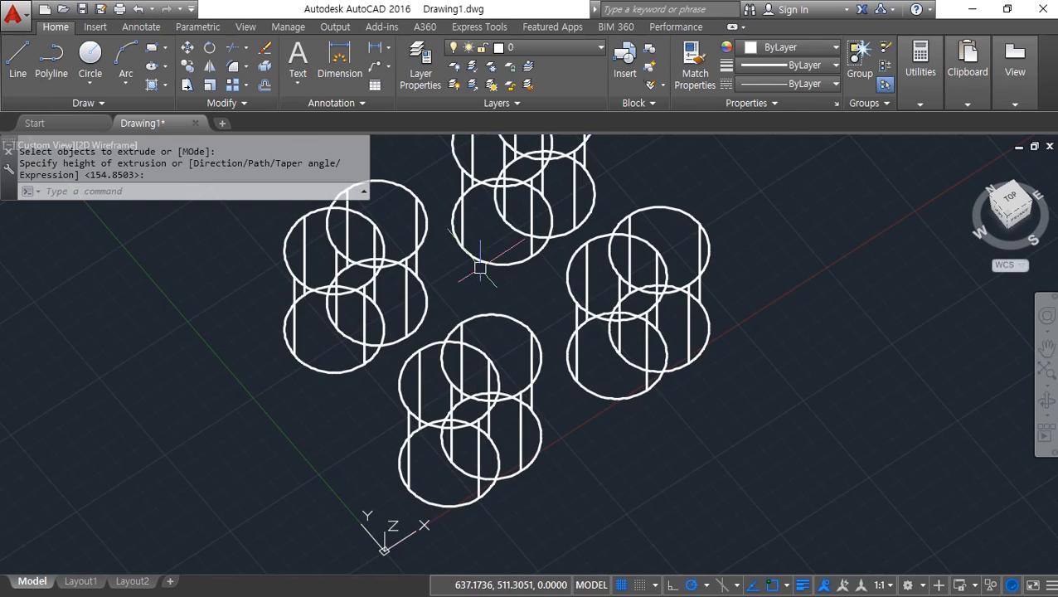
pyautogui.scroll(-4, 531, 346)
pyautogui.keyDown('shift'); pyautogui.moveTo(504, 420); pyautogui.dragTo(538, 342, button='middle'); pyautogui.keyUp('shift')
pyautogui.scroll(5, 561, 379)
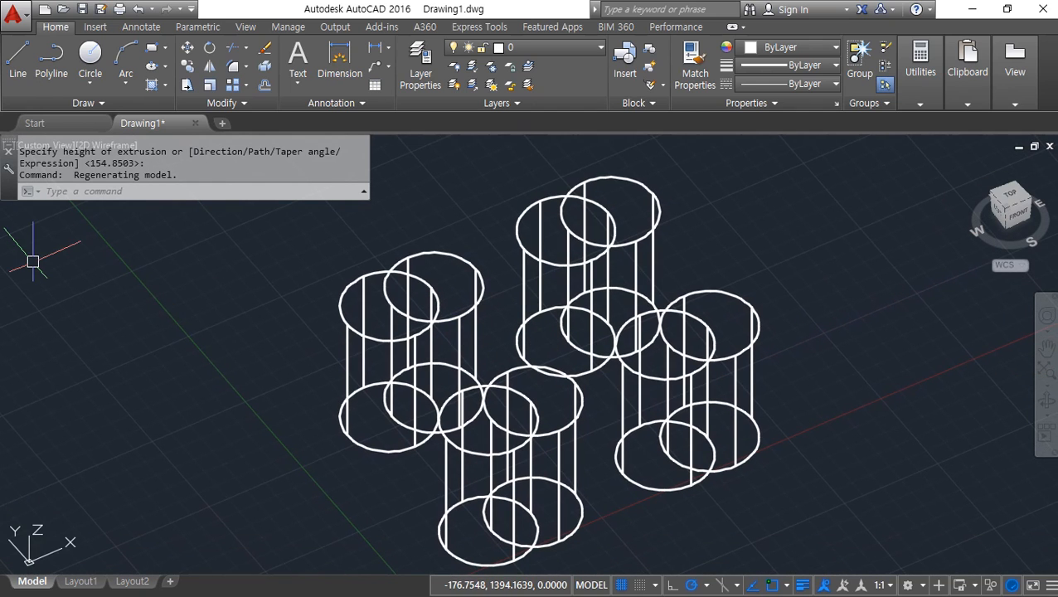
# - Switch to the Notepad notes and review the UNIon, SUbtract and INTersect commands
pyautogui.hotkey('alt', 'Tab')
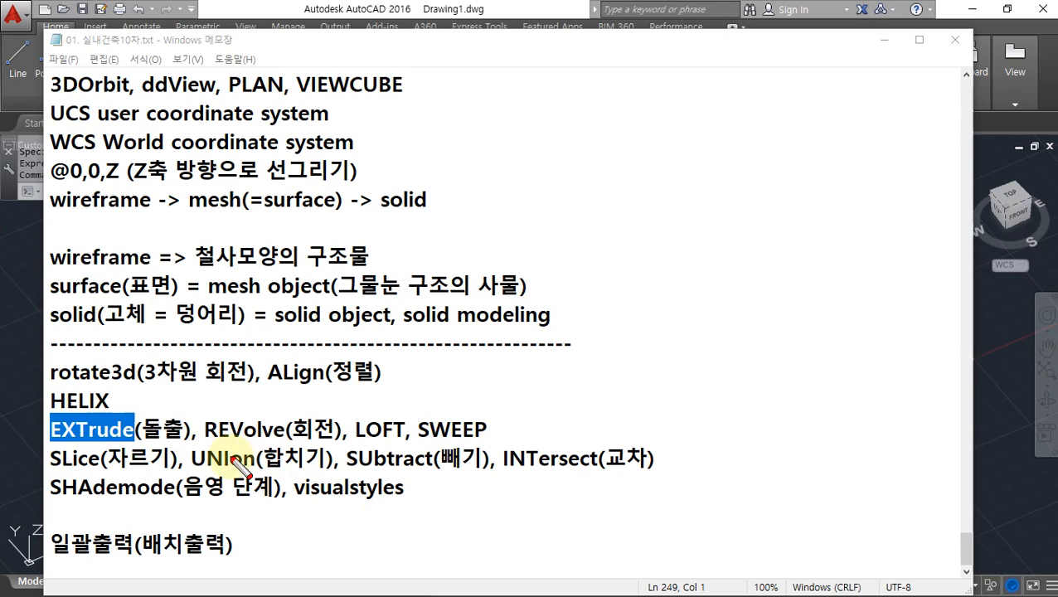
pyautogui.moveTo(292, 472); pyautogui.dragTo(620, 477)
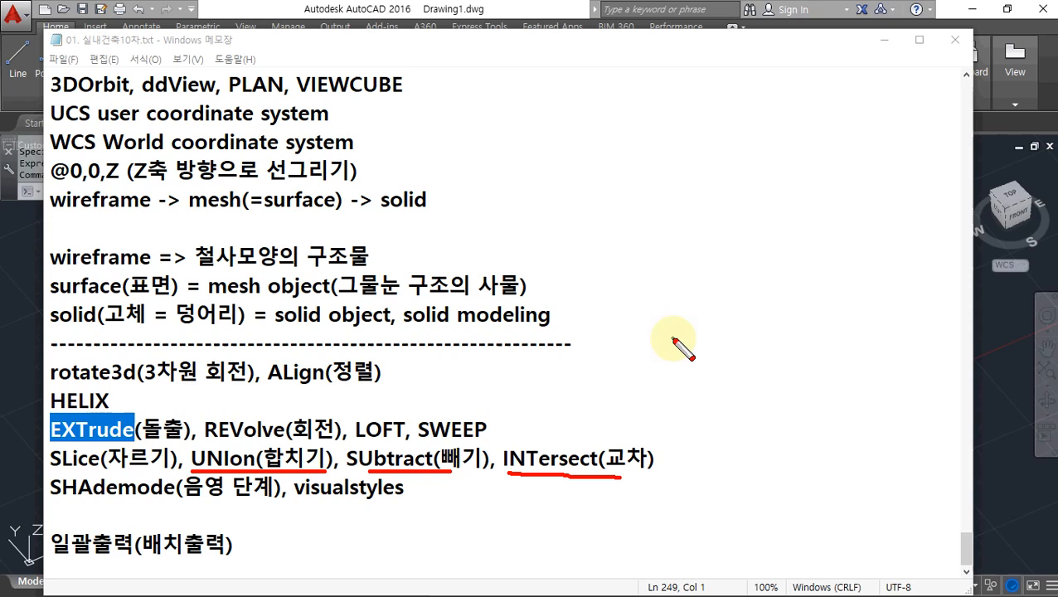
pyautogui.press('e')
pyautogui.moveTo(633, 103)
pyautogui.mouseDown()
pyautogui.moveTo(548, 157)
pyautogui.moveTo(652, 196)
pyautogui.moveTo(636, 102)
pyautogui.mouseUp()
pyautogui.moveTo(707, 73)
pyautogui.mouseDown()
pyautogui.moveTo(664, 101)
pyautogui.moveTo(682, 196)
pyautogui.moveTo(706, 73)
pyautogui.mouseUp()
pyautogui.moveTo(531, 96)
pyautogui.mouseDown()
pyautogui.moveTo(535, 60)
pyautogui.moveTo(555, 93)
pyautogui.mouseUp()
pyautogui.moveTo(533, 75); pyautogui.dragTo(551, 73)
pyautogui.moveTo(766, 45)
pyautogui.mouseDown()
pyautogui.moveTo(768, 93)
pyautogui.moveTo(783, 60)
pyautogui.moveTo(776, 95)
pyautogui.mouseUp()
pyautogui.click(585, 132)
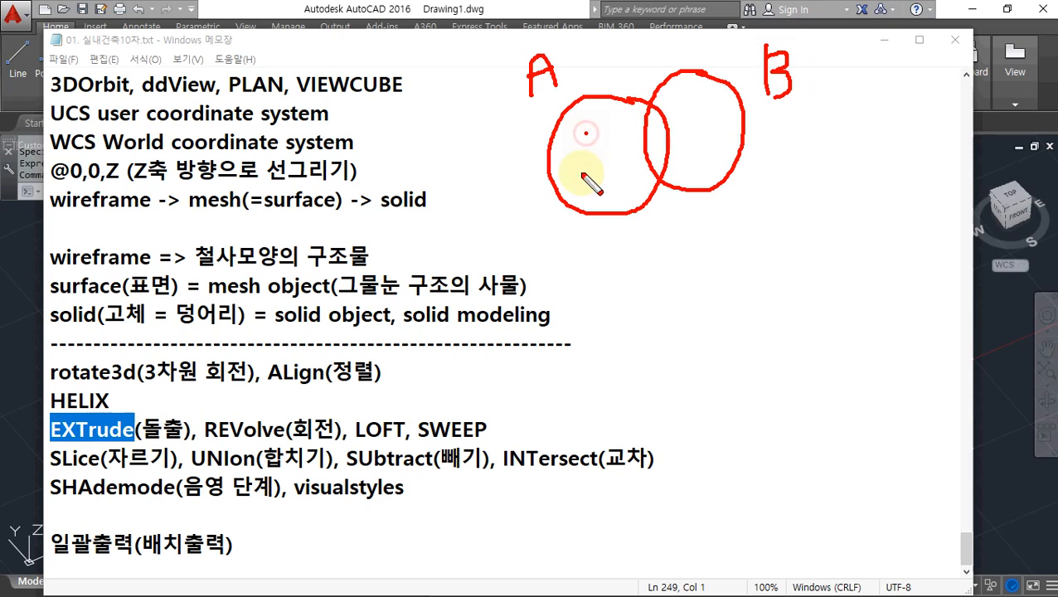
pyautogui.click(581, 173)
pyautogui.click(615, 128)
pyautogui.click(652, 133)
pyautogui.click(656, 148)
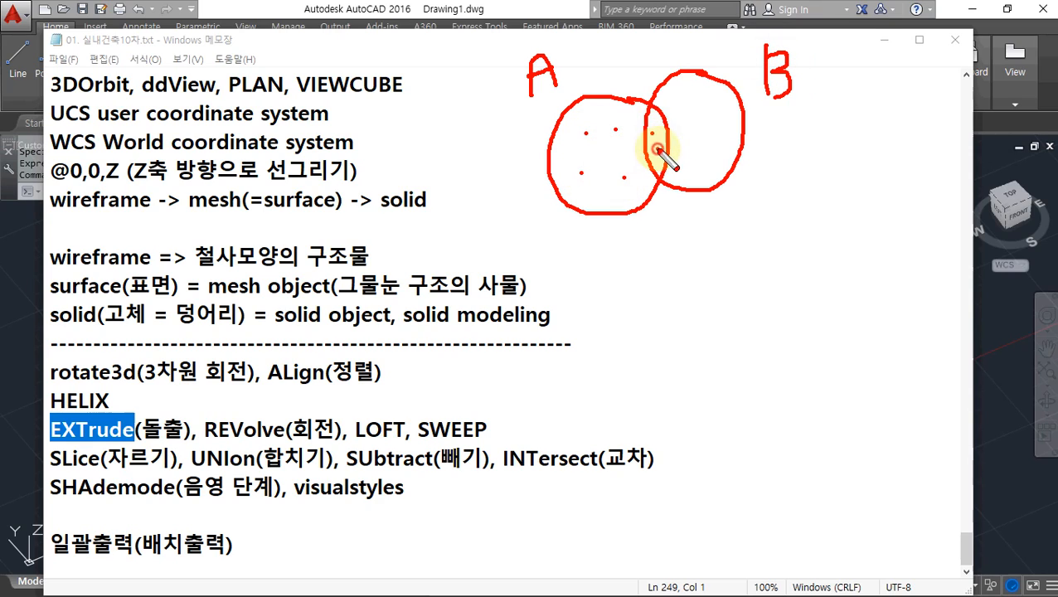
pyautogui.click(693, 89)
pyautogui.click(690, 130)
pyautogui.click(710, 152)
pyautogui.click(720, 107)
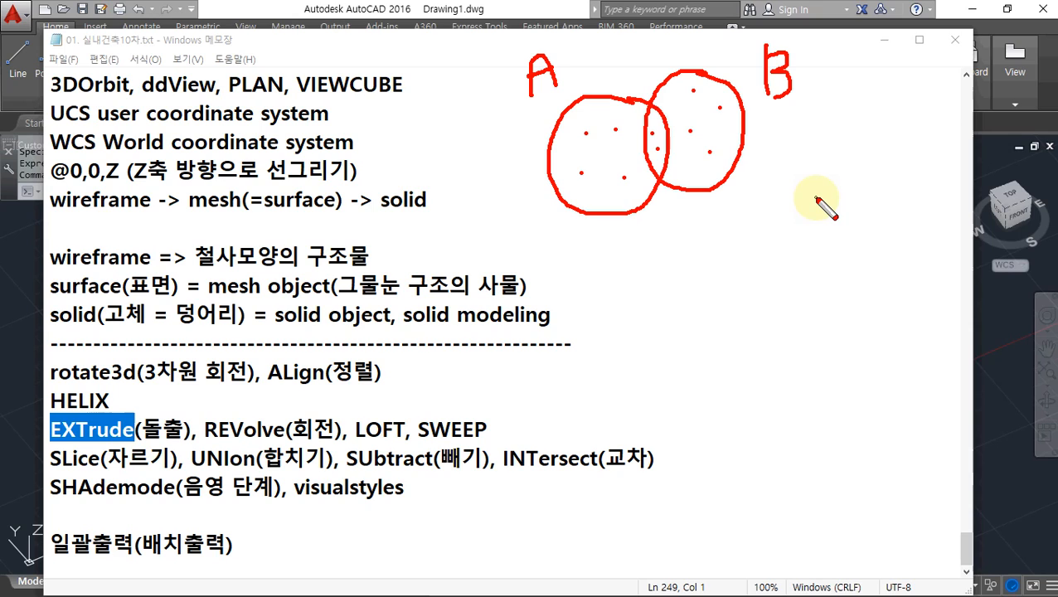
pyautogui.press('Escape')
# - Switch back to AutoCAD and unite the two overlapping cylinders of the pair farthest toward negative X with Union
pyautogui.click(520, 10)
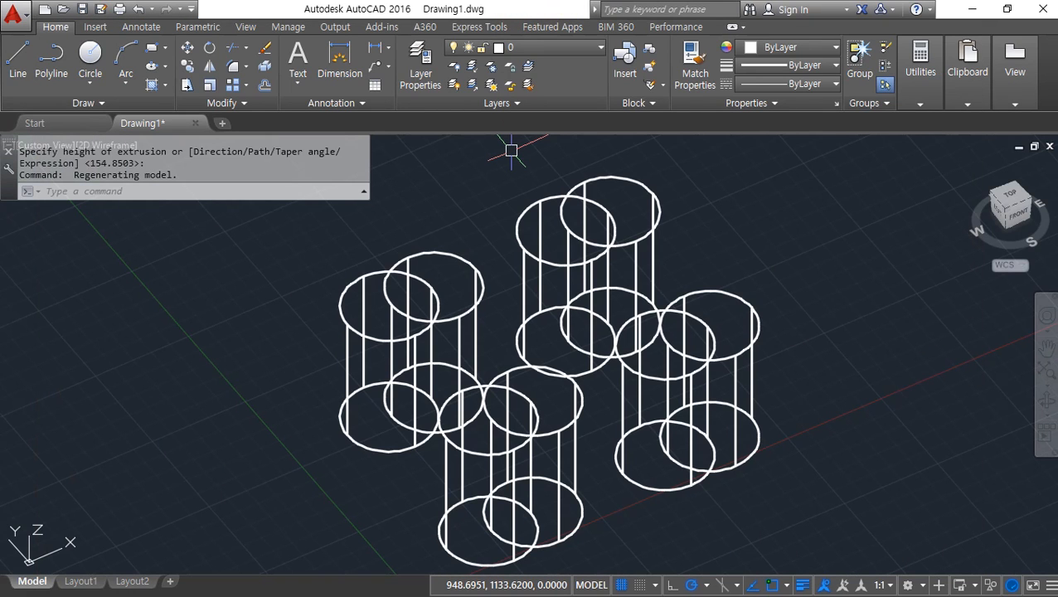
pyautogui.write('uni')
pyautogui.press('Return')
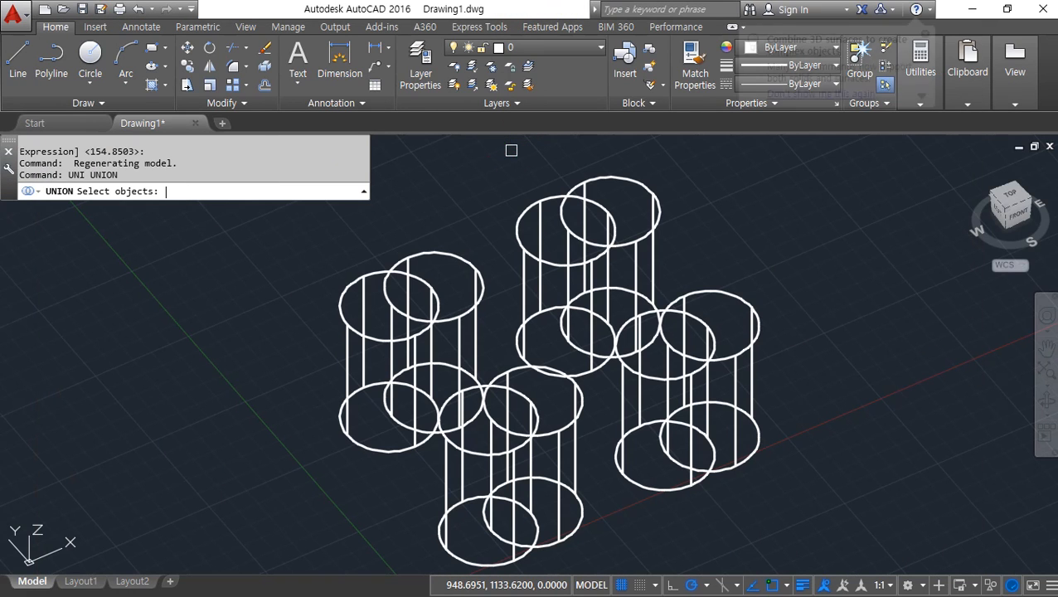
pyautogui.click(375, 272)
pyautogui.click(456, 285)
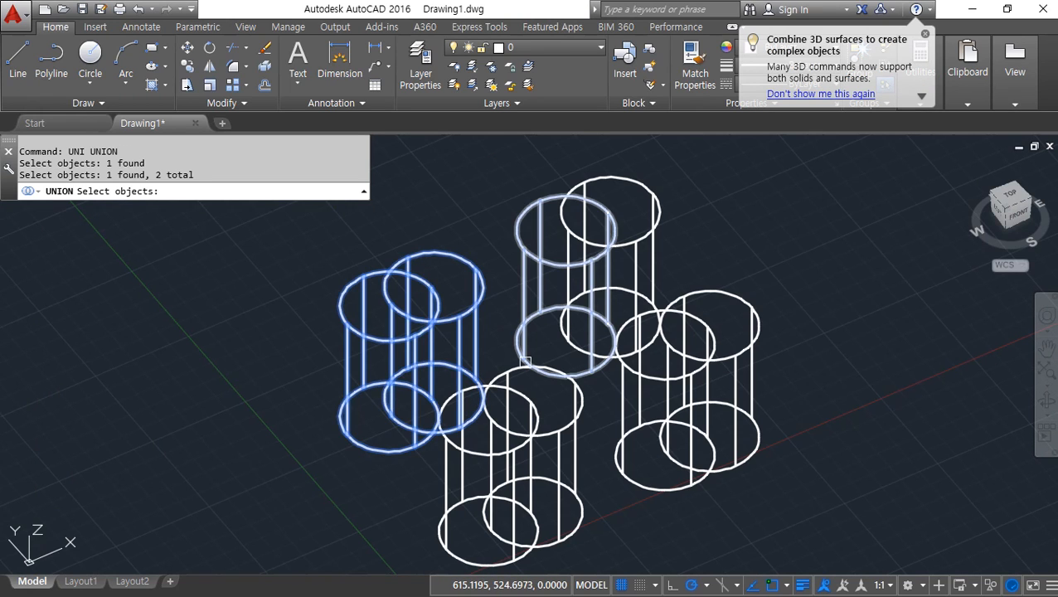
pyautogui.scroll(3, 377, 357)
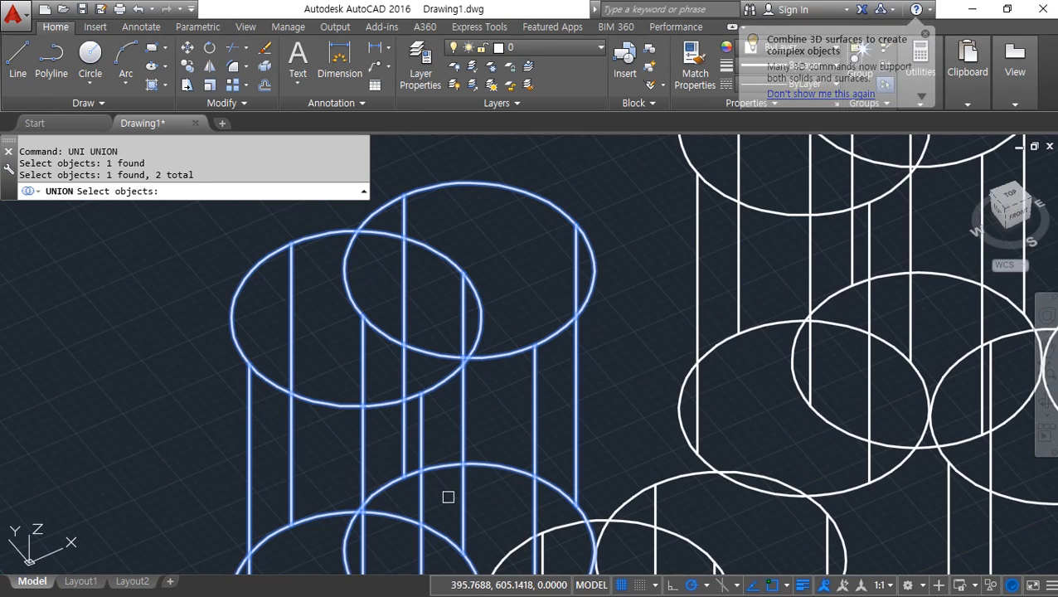
pyautogui.press('Return')
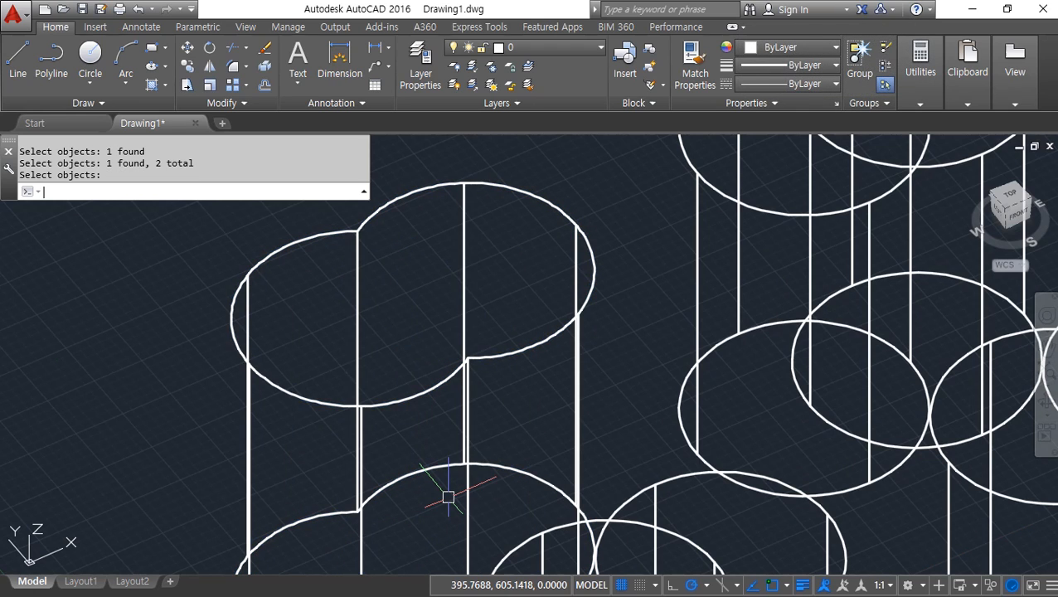
# - Intersect the two overlapping cylinders of the rear pair on the positive X side, keeping only their common volume
pyautogui.moveTo(655, 293); pyautogui.dragTo(439, 473, button='middle')
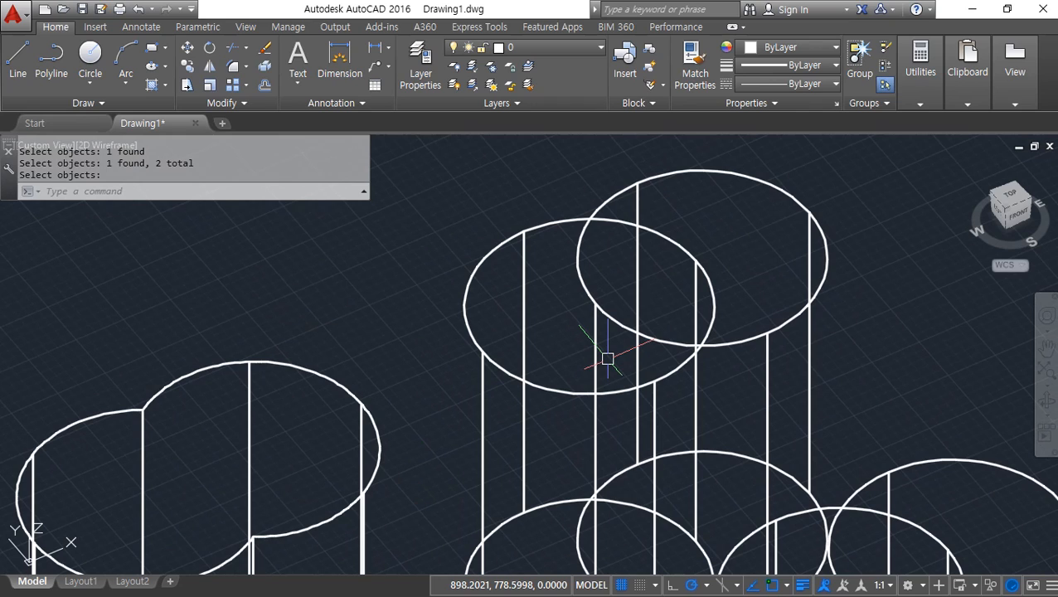
pyautogui.write('in')
pyautogui.press('Return')
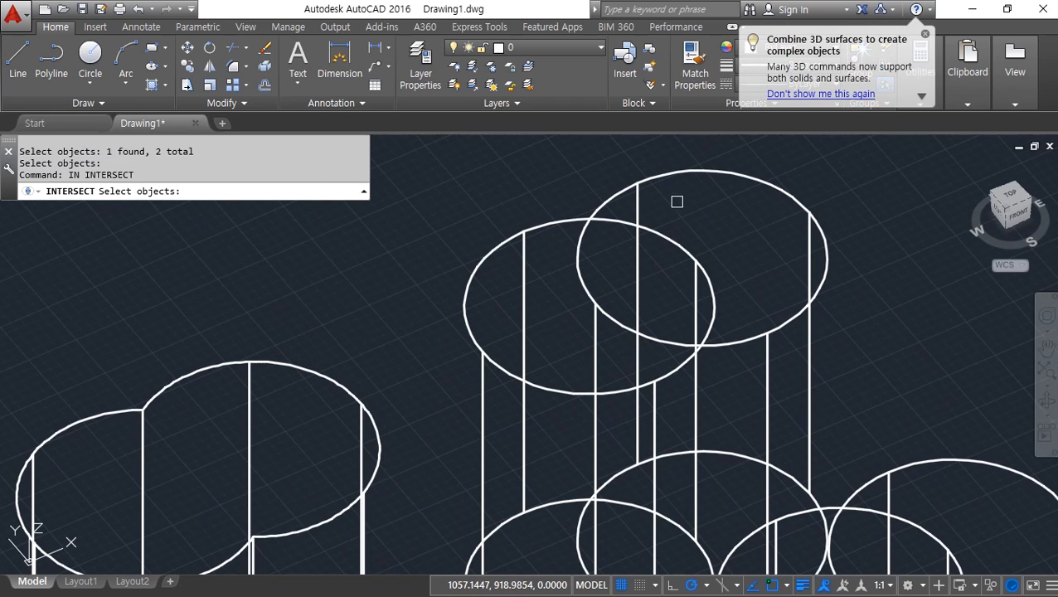
pyautogui.click(677, 202)
pyautogui.click(548, 260)
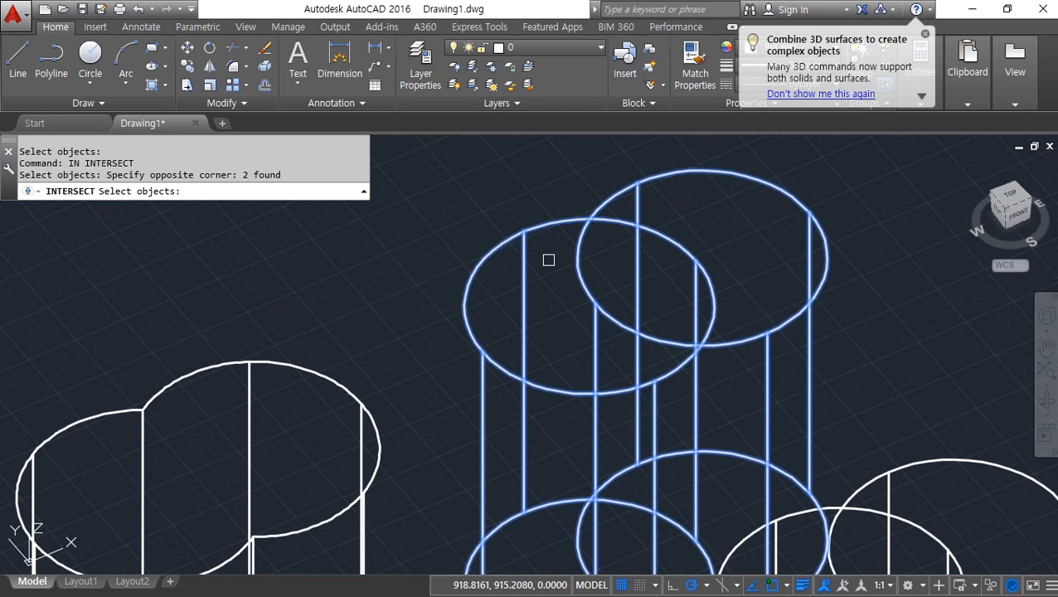
pyautogui.press('Return')
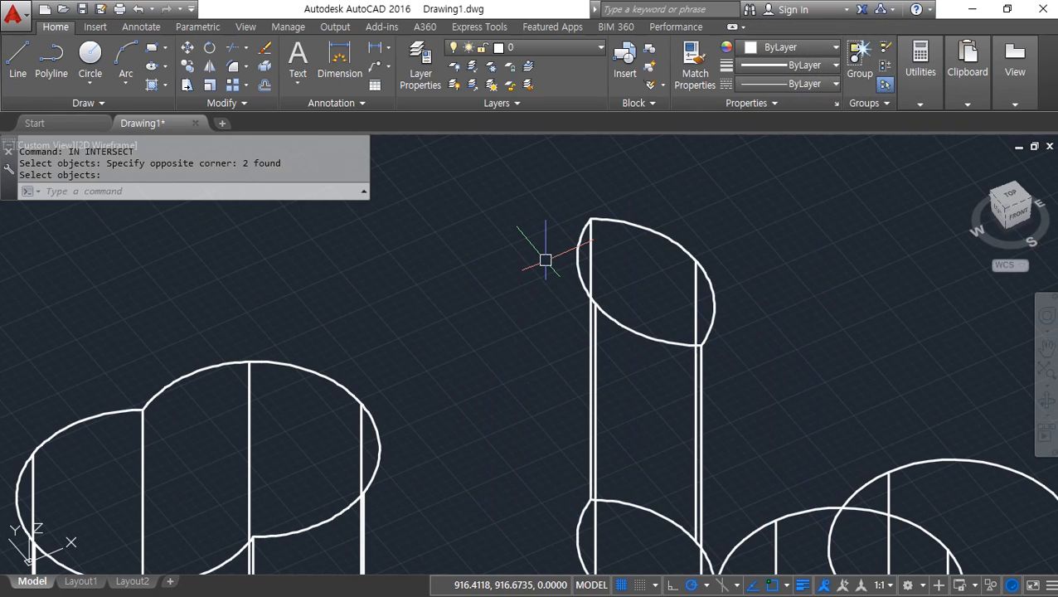
# - Subtract the cylinder on the positive X side from its overlapping neighbour in the front pair nearer negative X
pyautogui.scroll(-3, 545, 261)
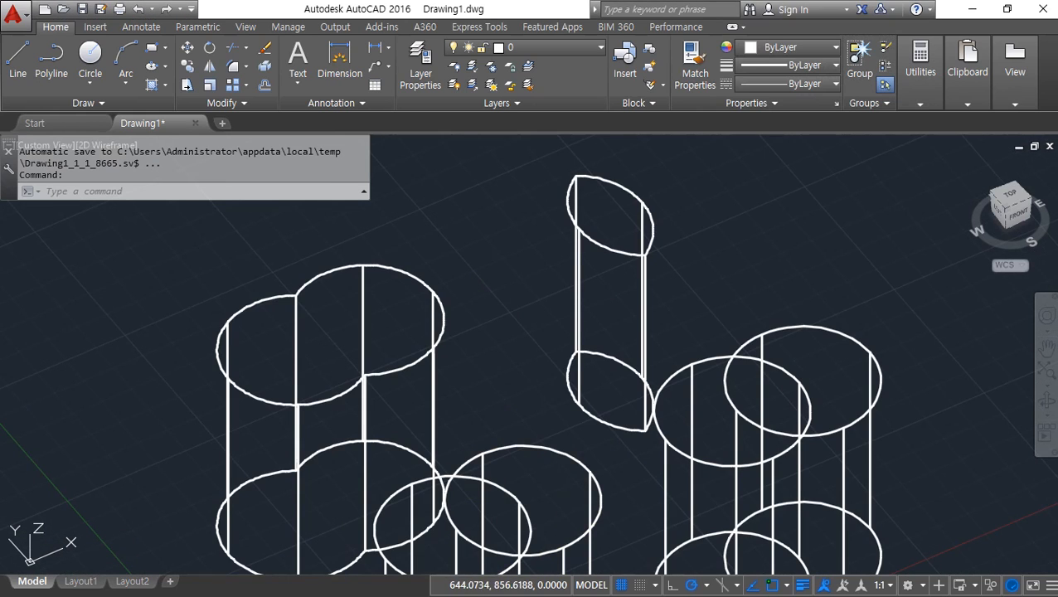
pyautogui.moveTo(441, 476); pyautogui.dragTo(396, 316, button='middle')
pyautogui.write('su')
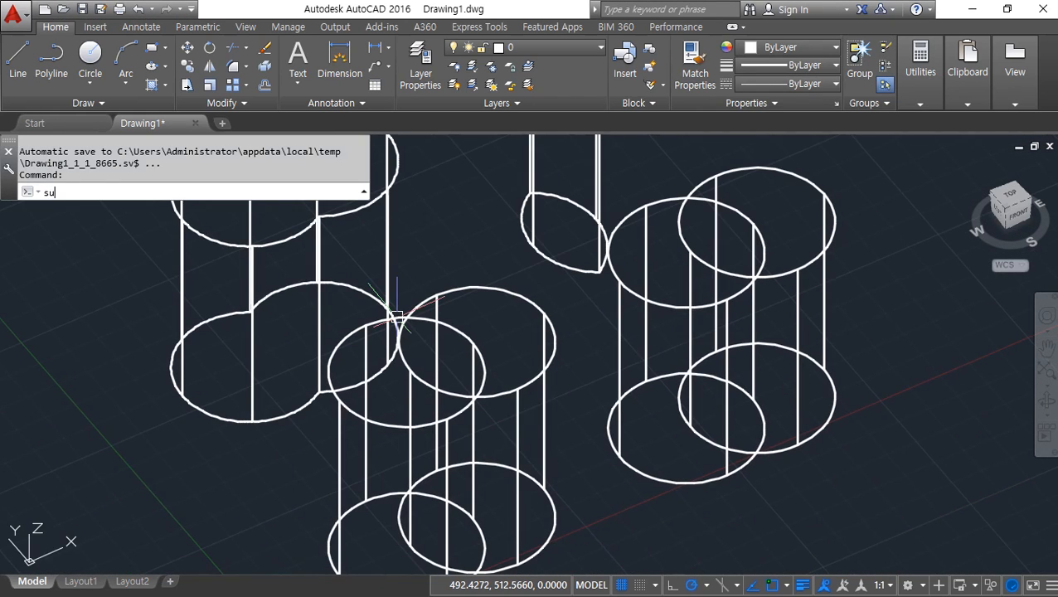
pyautogui.press('Return')
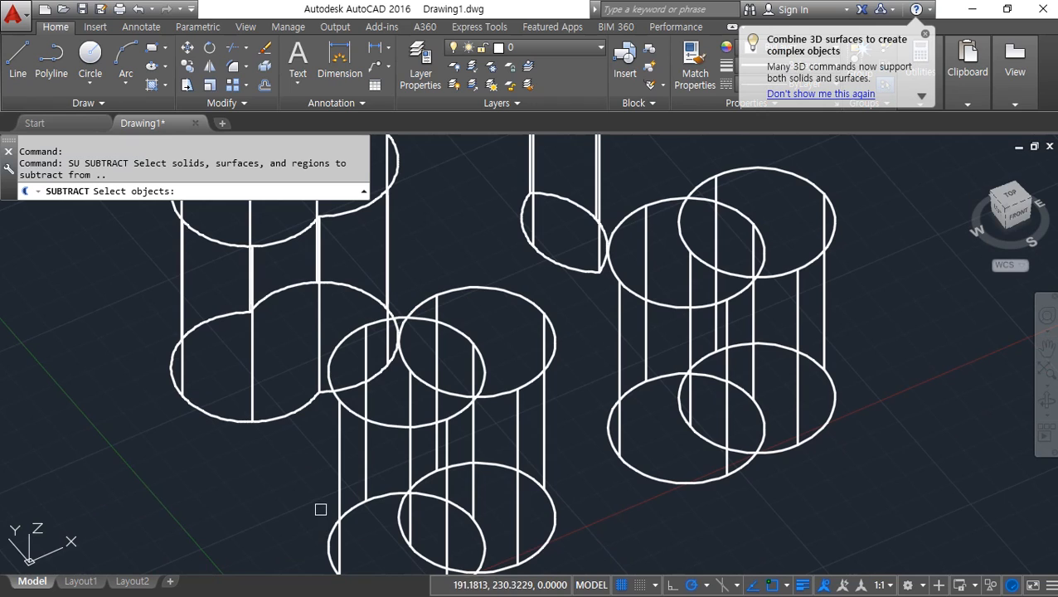
pyautogui.click(337, 502)
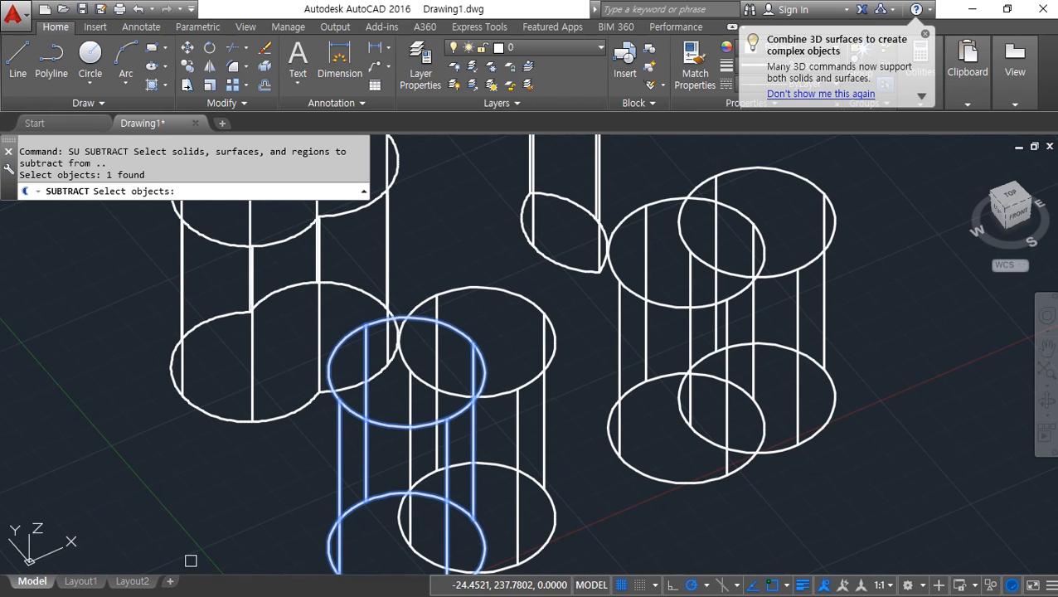
pyautogui.press('Return')
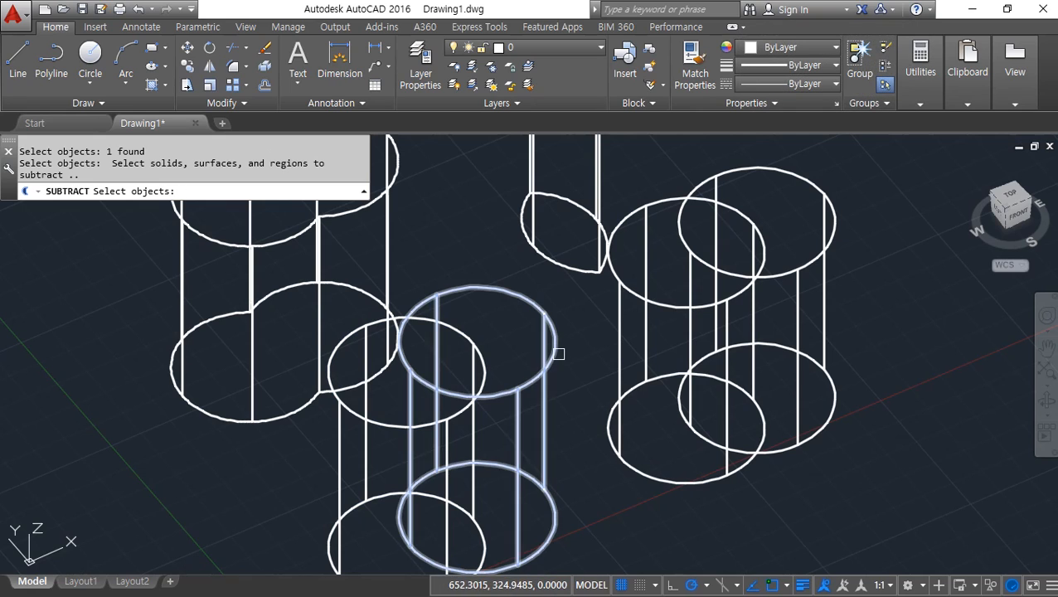
pyautogui.click(558, 354)
pyautogui.press('Return')
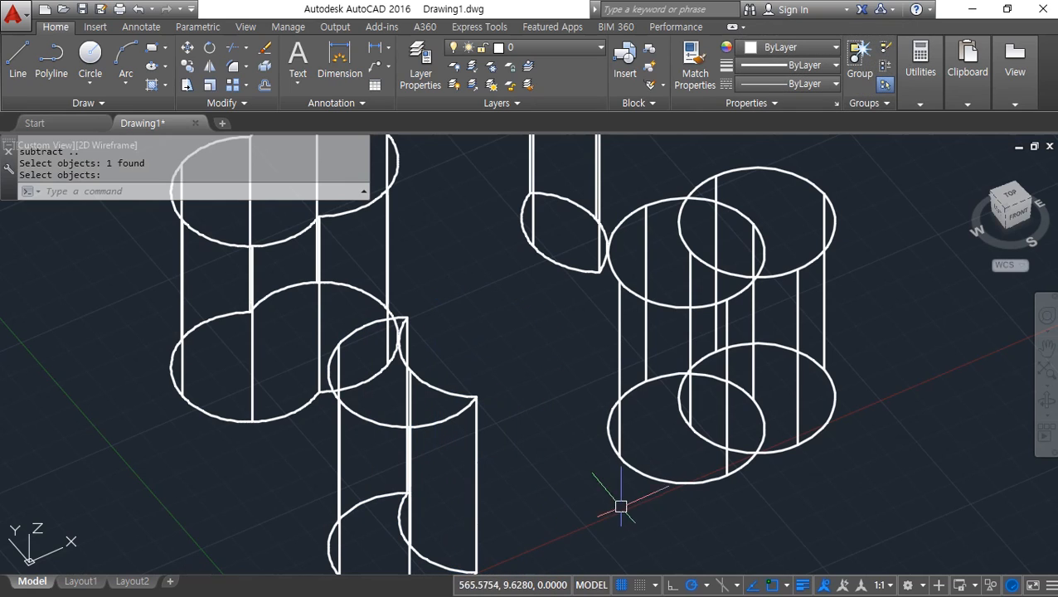
# - Subtract the negative X side cylinder from its overlapping neighbour in the remaining front pair farther toward positive X
pyautogui.press('Return')
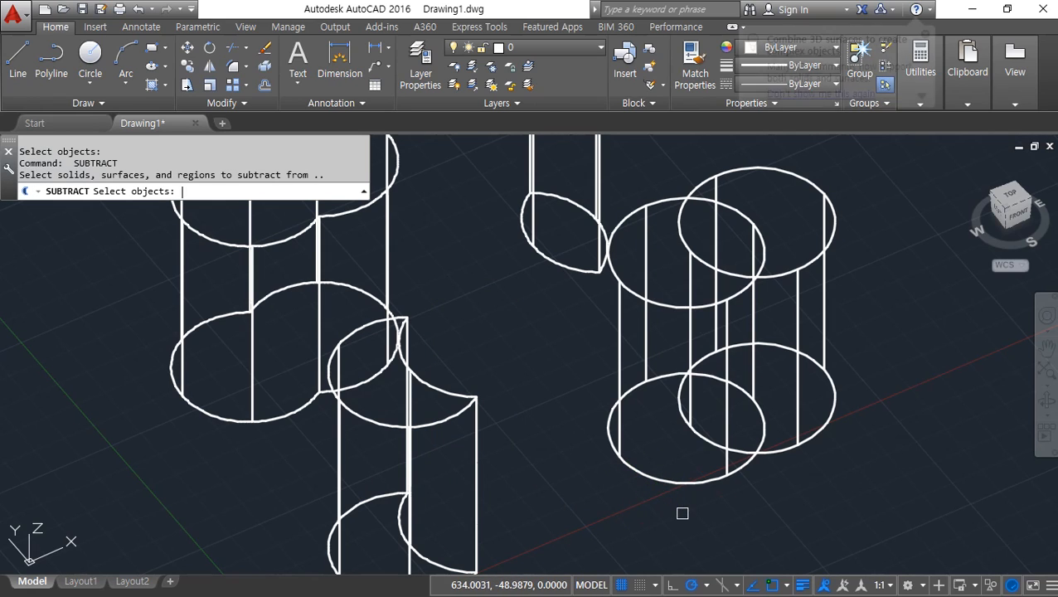
pyautogui.click(836, 244)
pyautogui.press('Return')
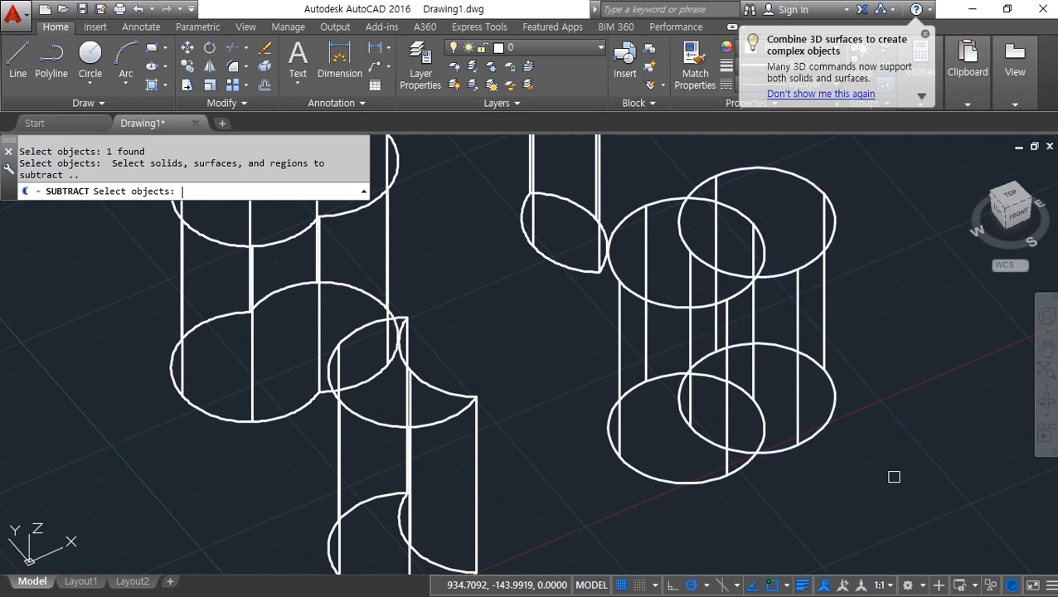
pyautogui.click(681, 305)
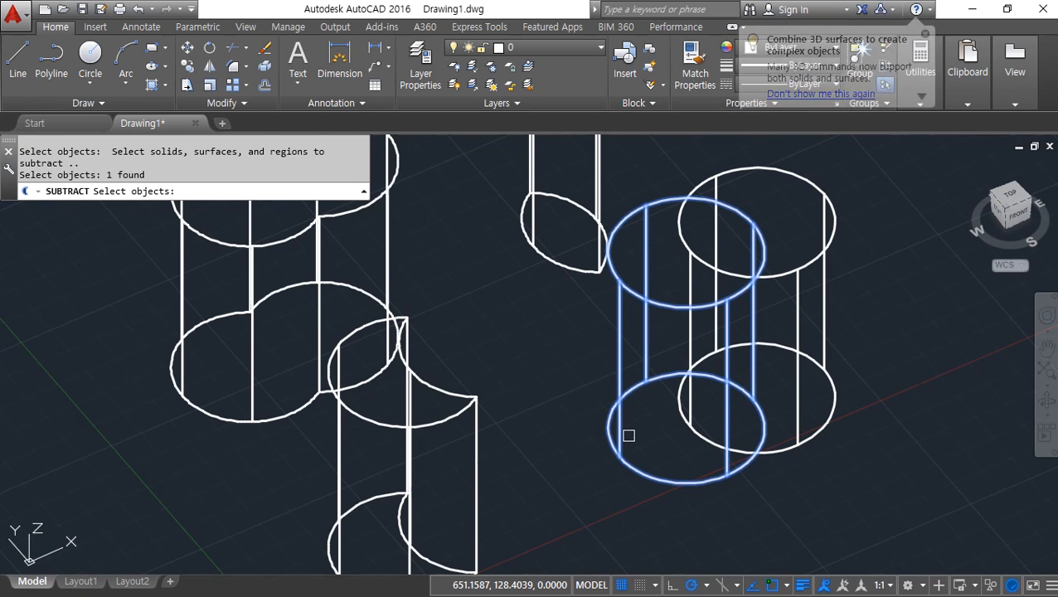
pyautogui.press('Return')
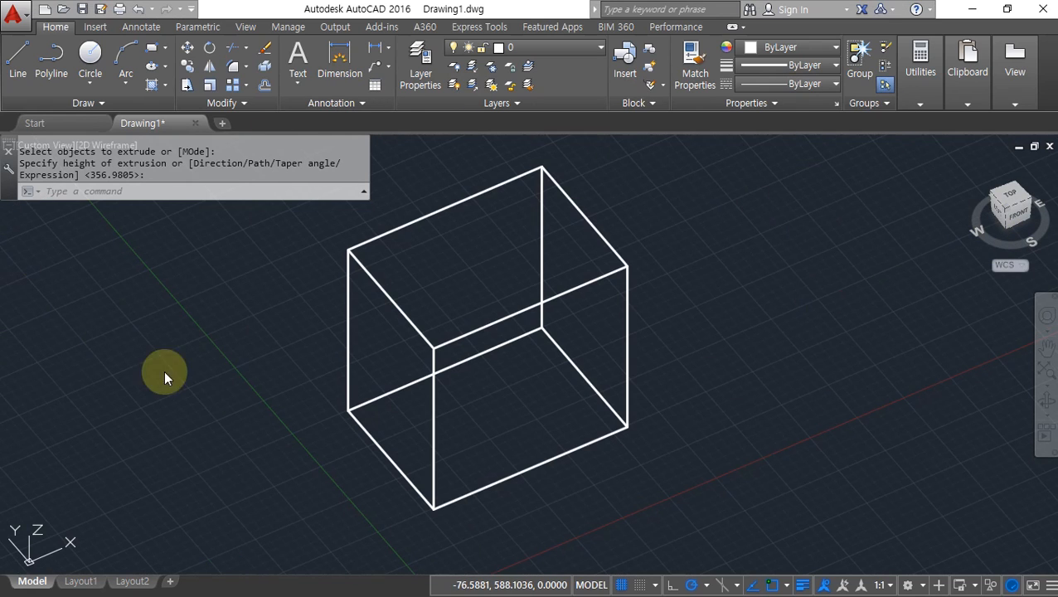
# - Start the Slice command and choose the extruded box as the solid to cut
pyautogui.write('slice')
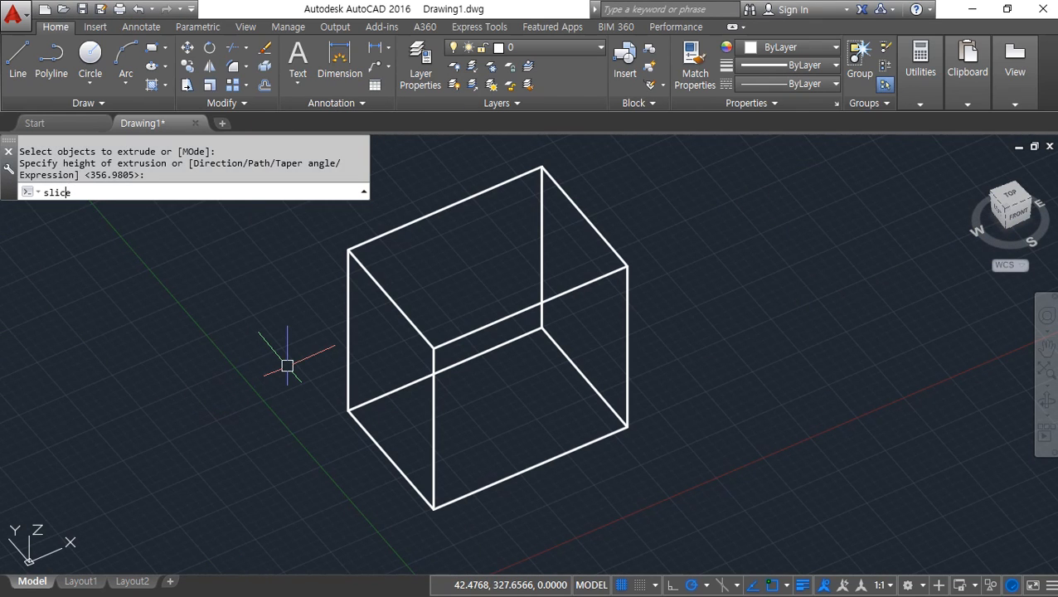
pyautogui.press('Return')
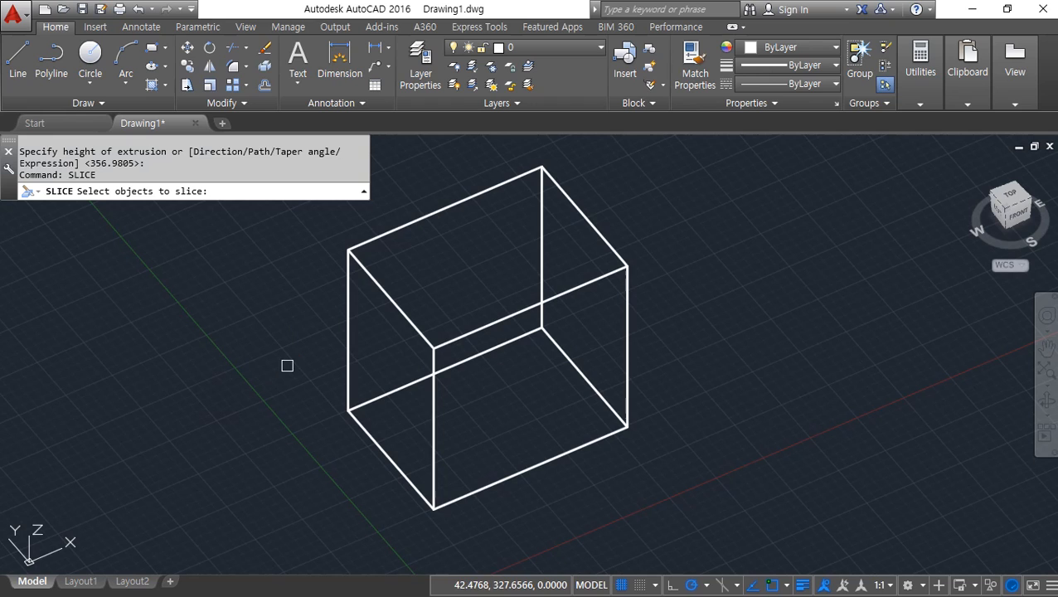
pyautogui.click(453, 330)
pyautogui.press('Return')
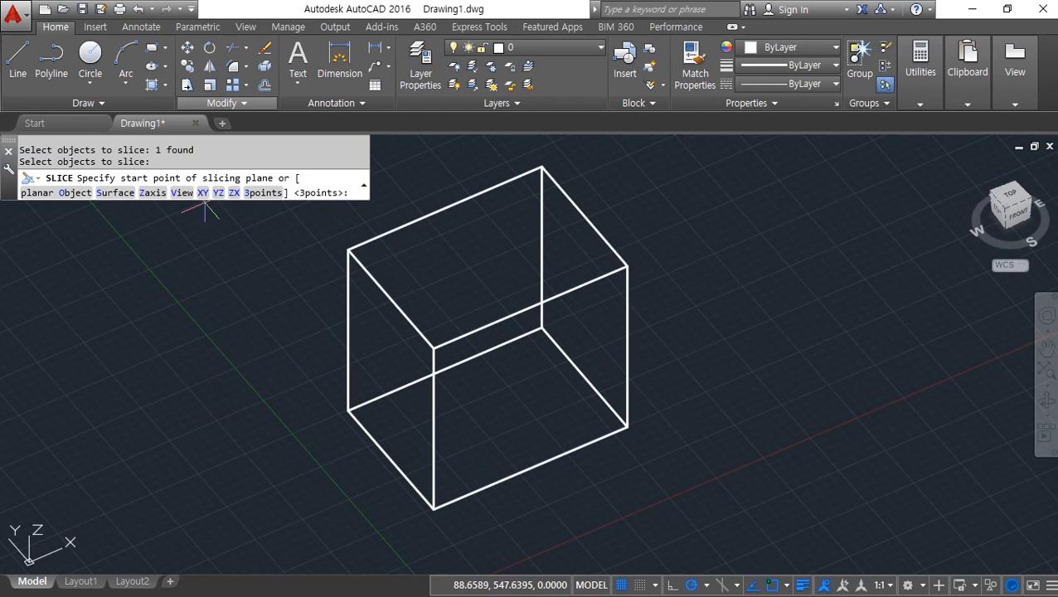
pyautogui.moveTo(298, 212); pyautogui.dragTo(16, 212)
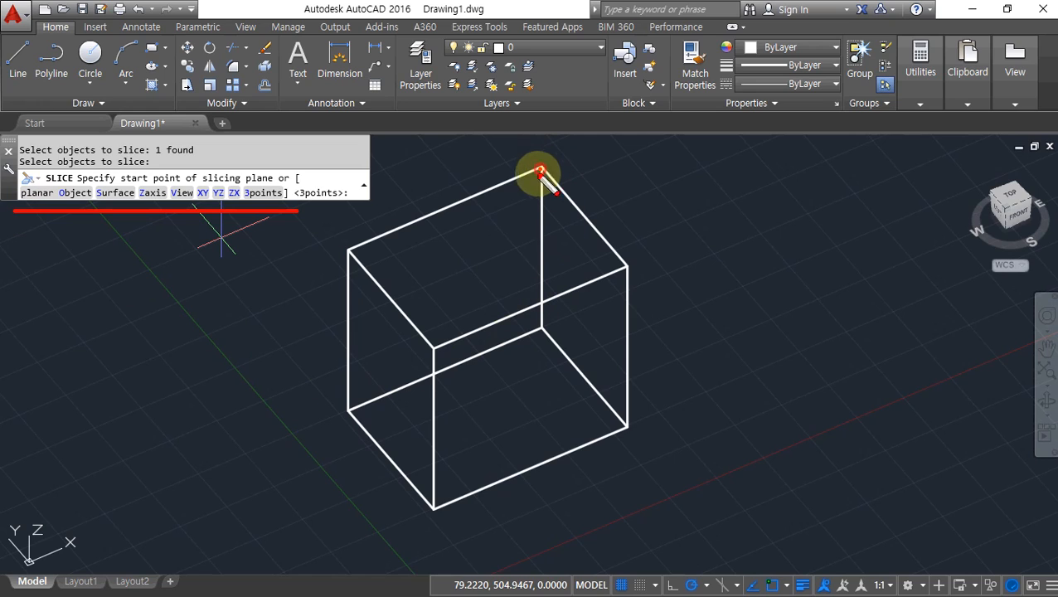
pyautogui.moveTo(541, 170); pyautogui.dragTo(437, 352)
pyautogui.moveTo(589, 401)
pyautogui.mouseDown()
pyautogui.moveTo(618, 408)
pyautogui.moveTo(541, 171)
pyautogui.mouseUp()
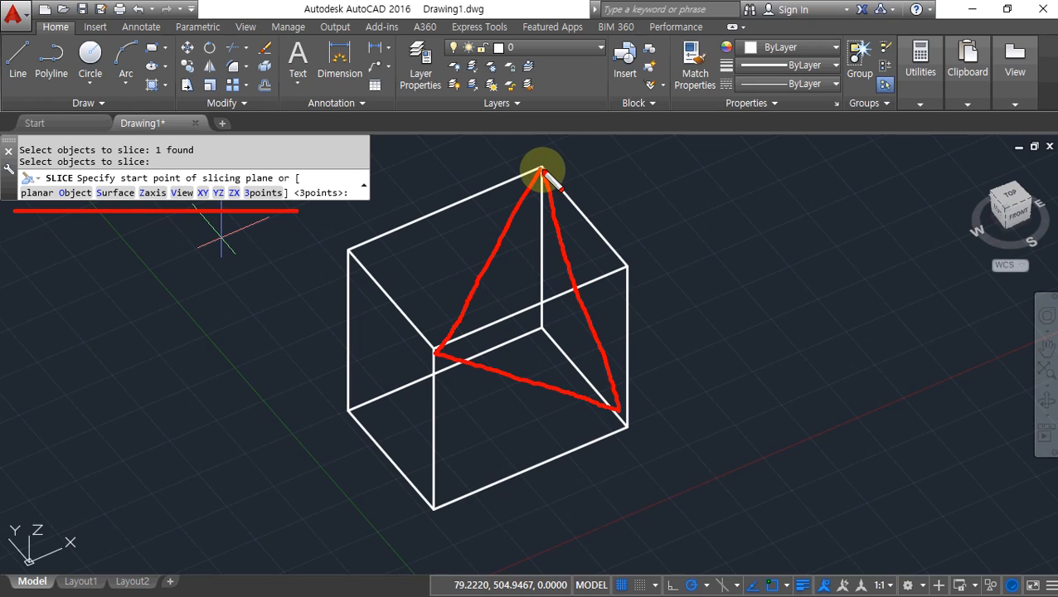
pyautogui.moveTo(613, 294); pyautogui.dragTo(660, 280)
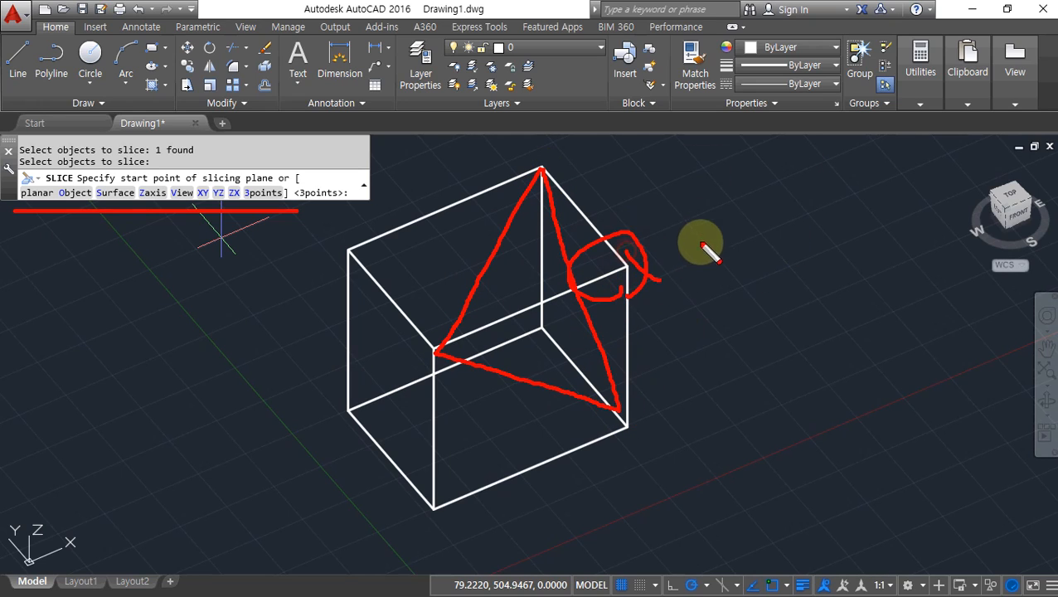
pyautogui.moveTo(701, 246); pyautogui.dragTo(755, 222)
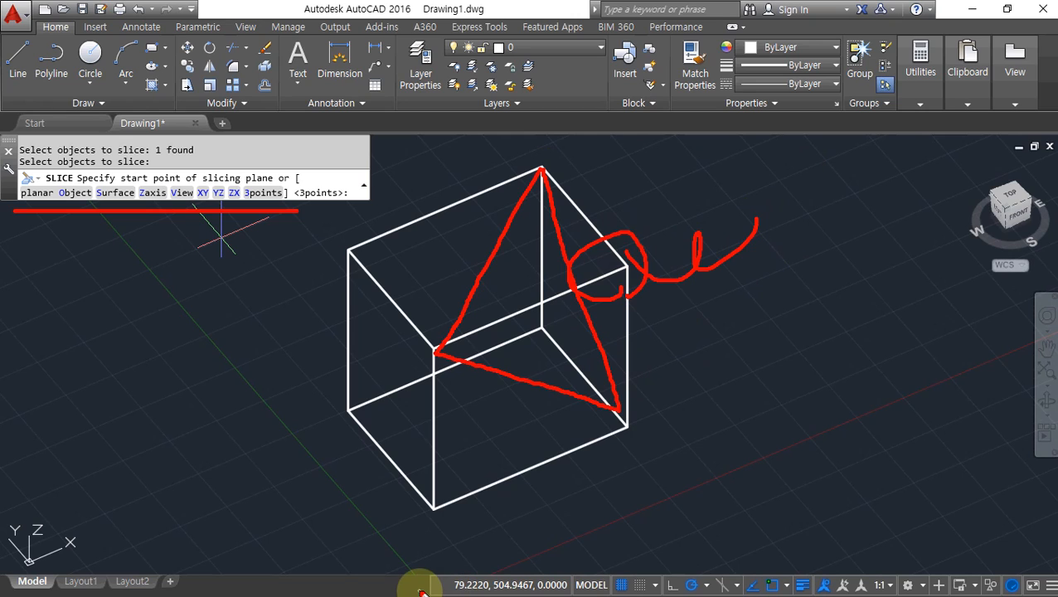
pyautogui.moveTo(349, 383)
pyautogui.mouseDown()
pyautogui.moveTo(373, 444)
pyautogui.moveTo(331, 441)
pyautogui.mouseUp()
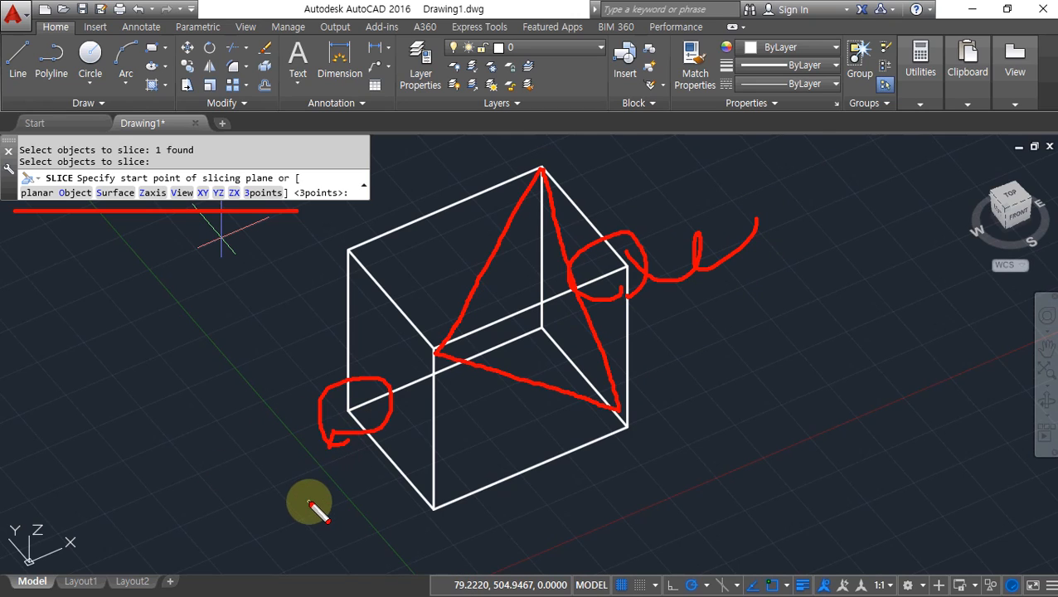
pyautogui.press('Escape')
# - Slice the box with the 3points plane through its upper back-right, upper front-left and lower front-right corners, keeping the side with the lower back-left corner
pyautogui.press('Return')
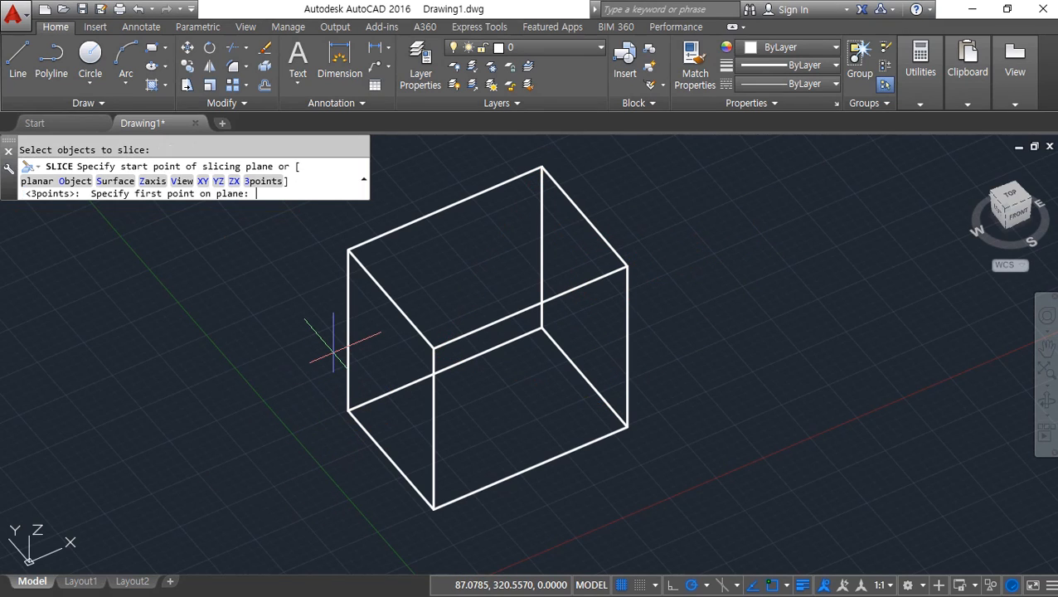
pyautogui.click(541, 167)
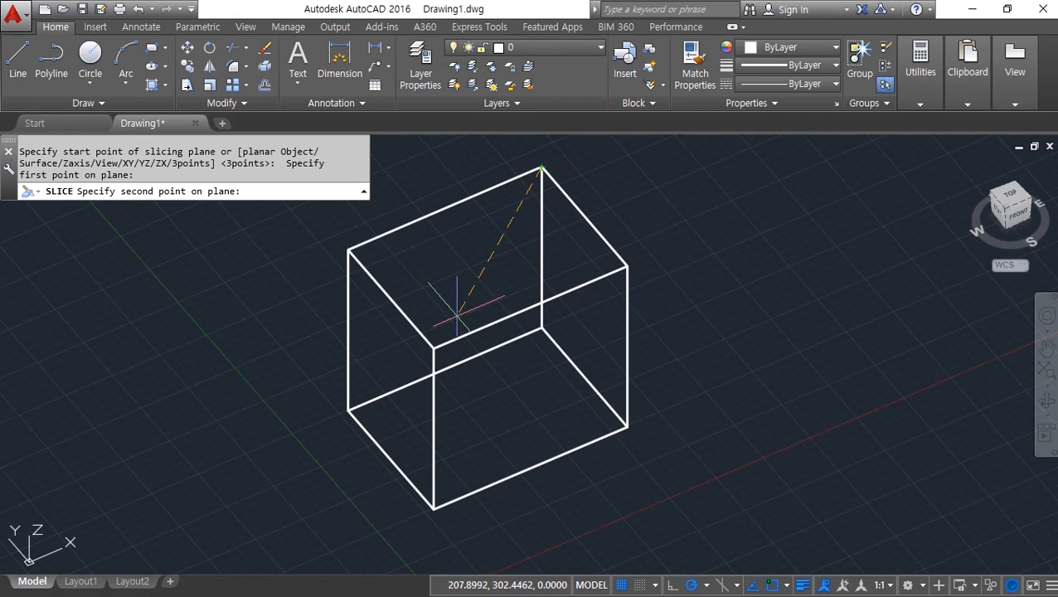
pyautogui.click(433, 348)
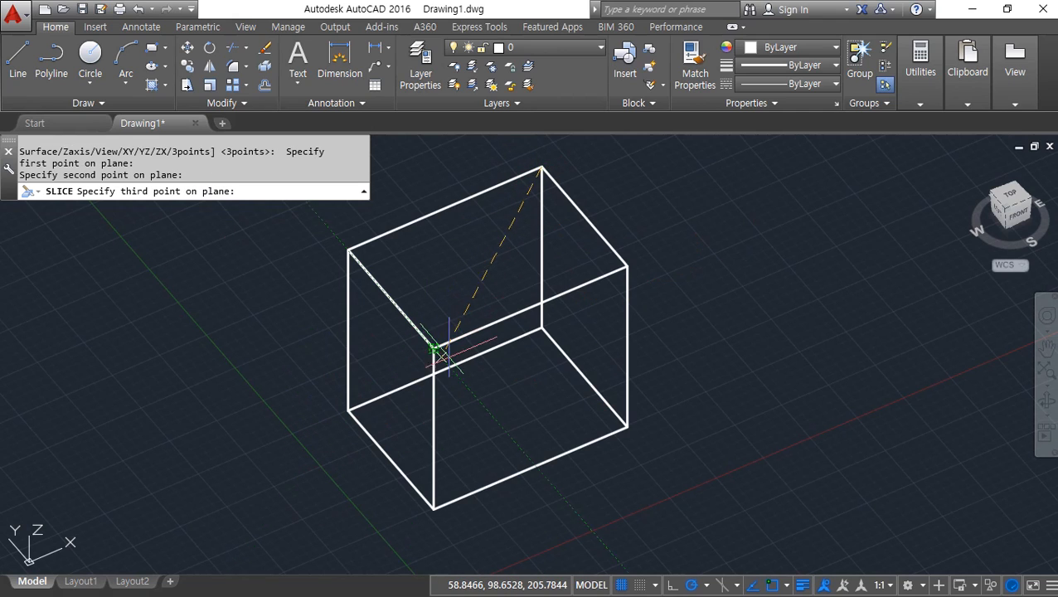
pyautogui.click(626, 428)
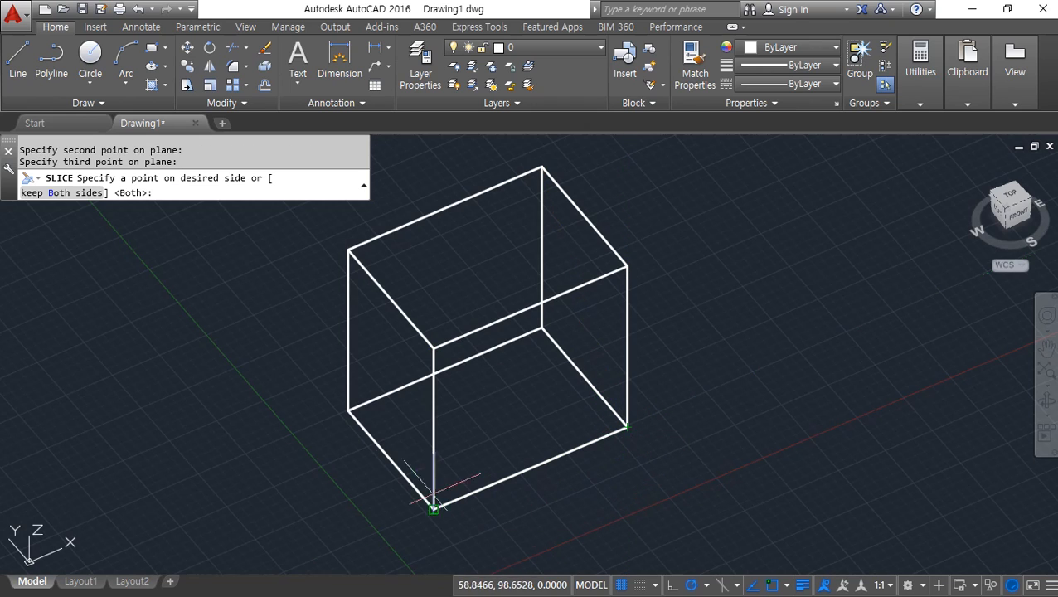
pyautogui.click(353, 419)
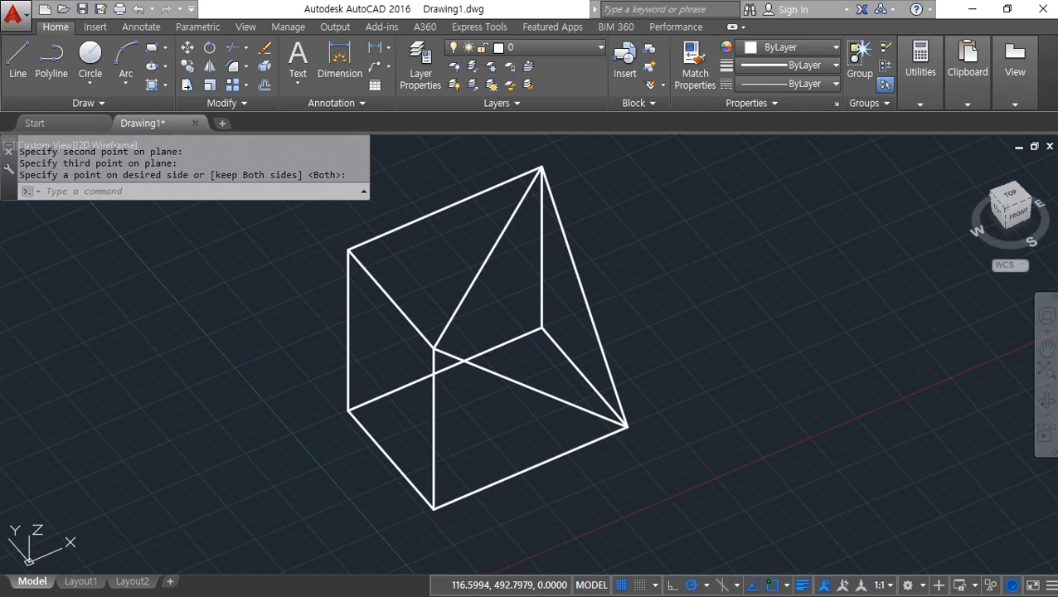
pyautogui.click(567, 437)
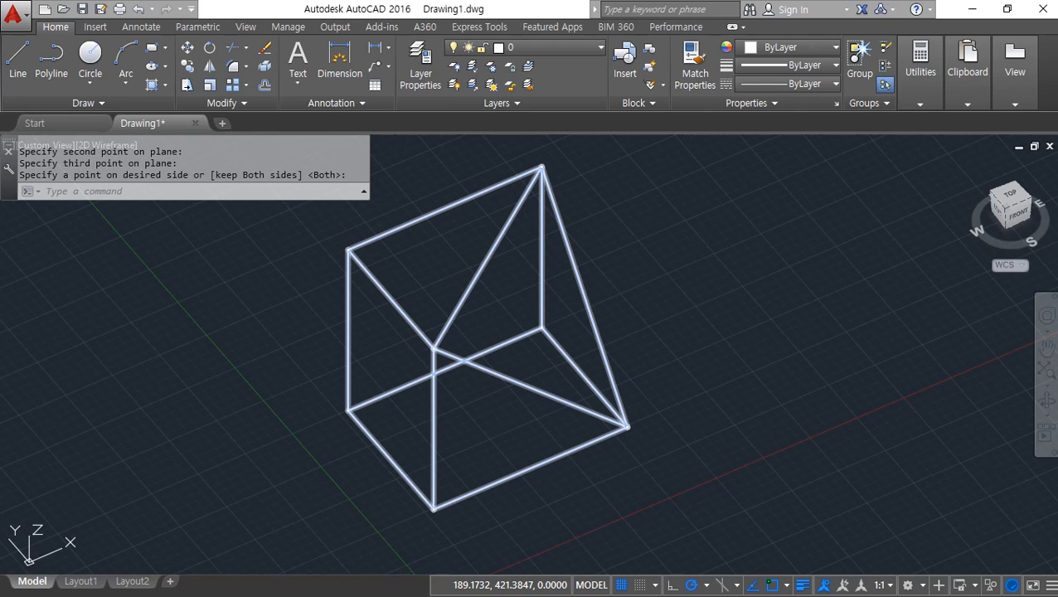
pyautogui.press('Return')
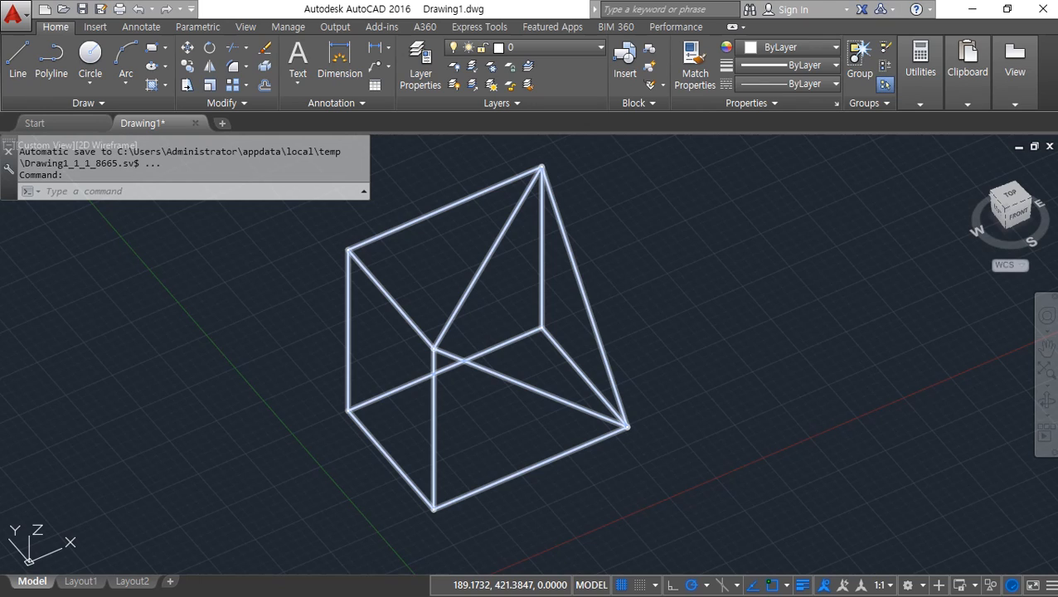
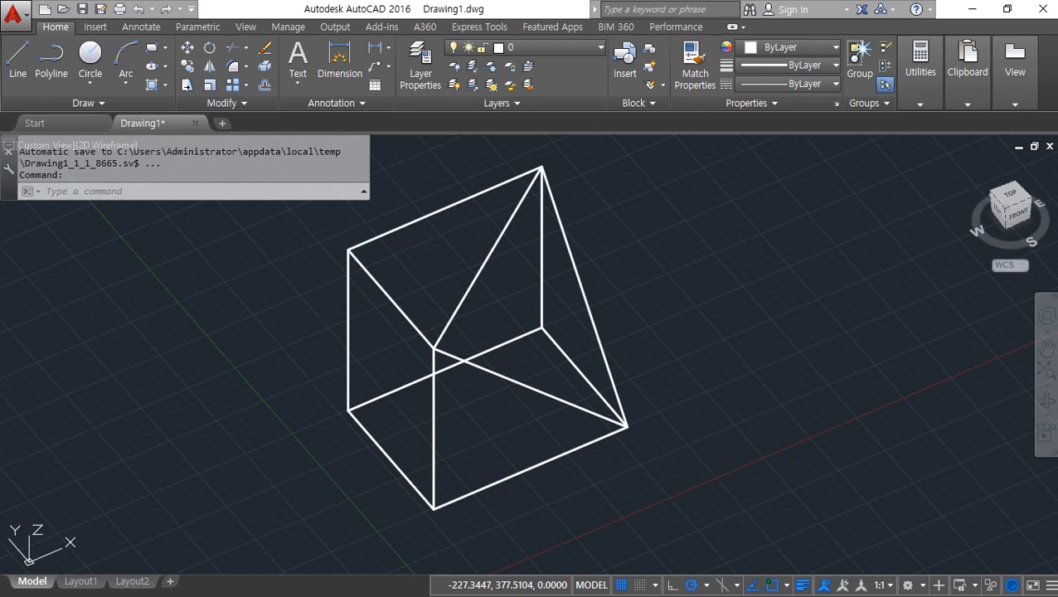
pyautogui.click(45, 192)
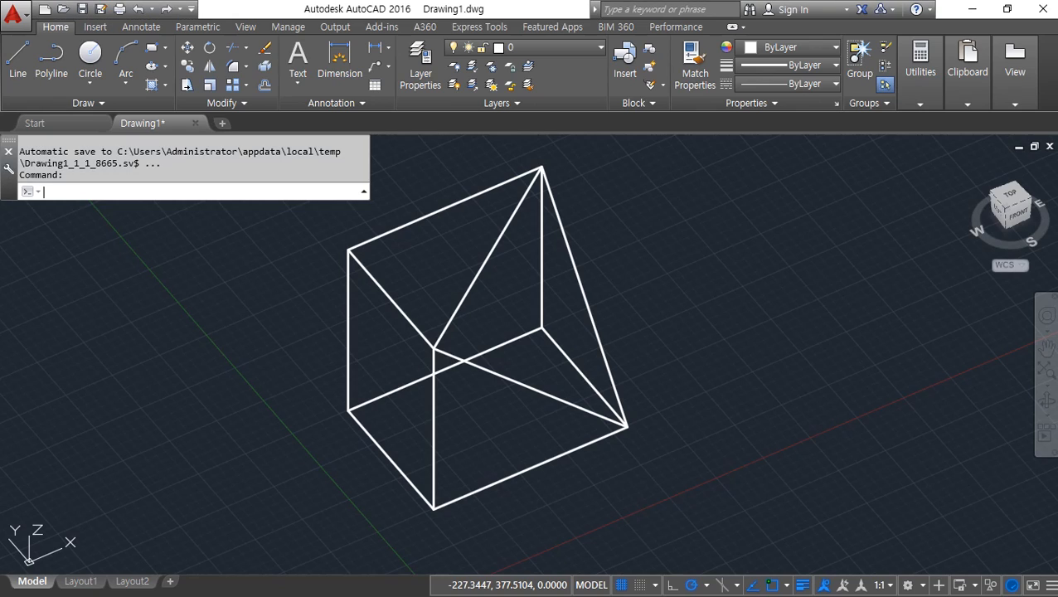